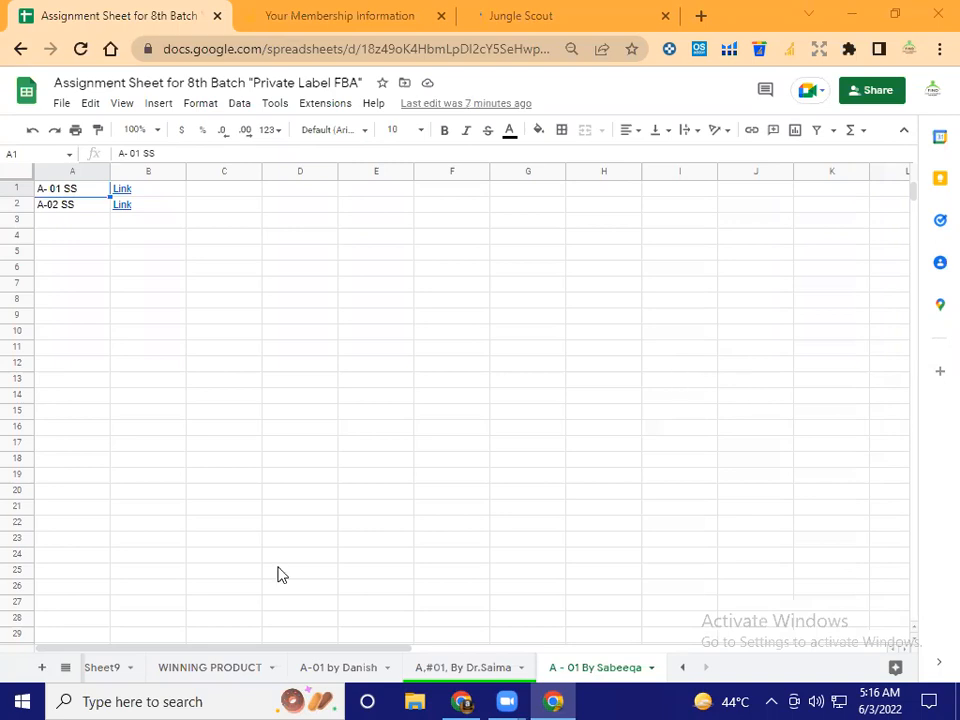
- Open the Work Performance Report sheet and check the A-04 assignment cells of the first two students
click(65, 667)
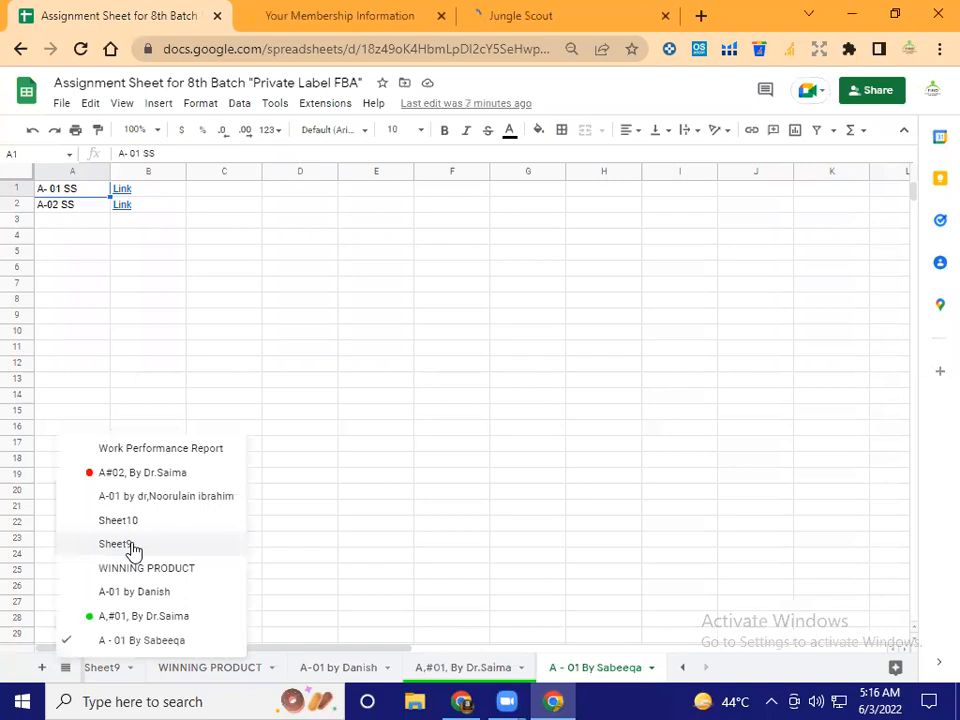
click(144, 450)
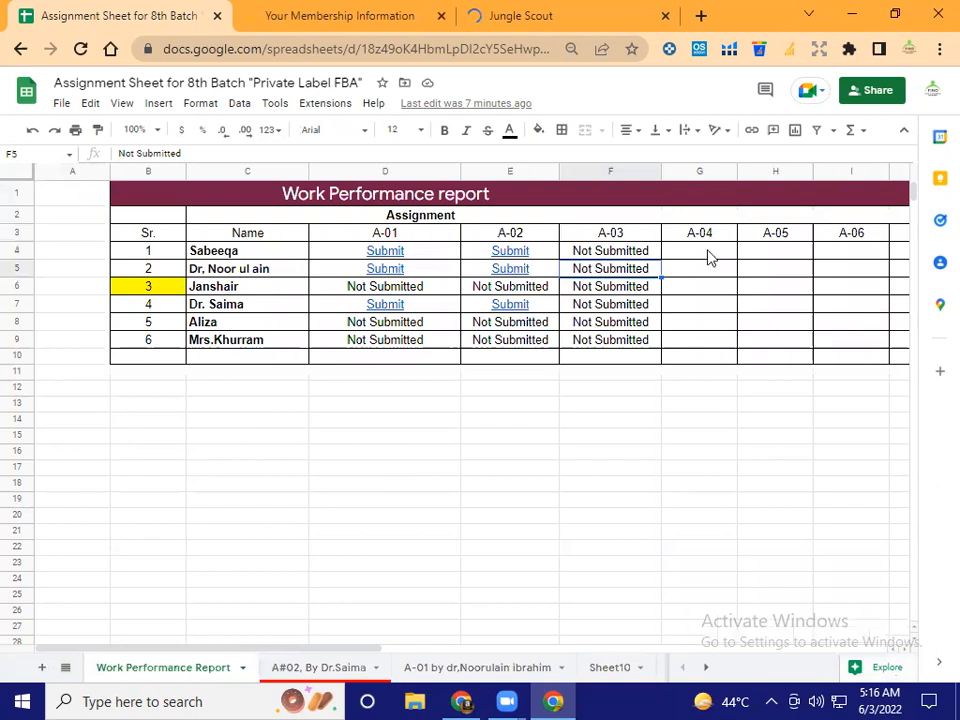
click(709, 258)
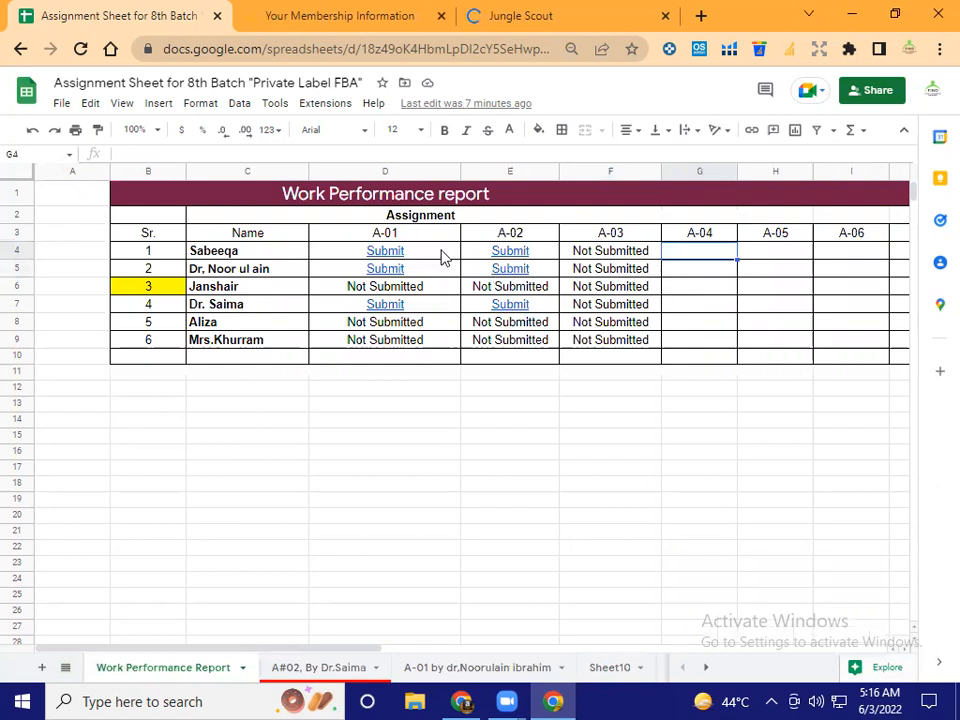
click(700, 270)
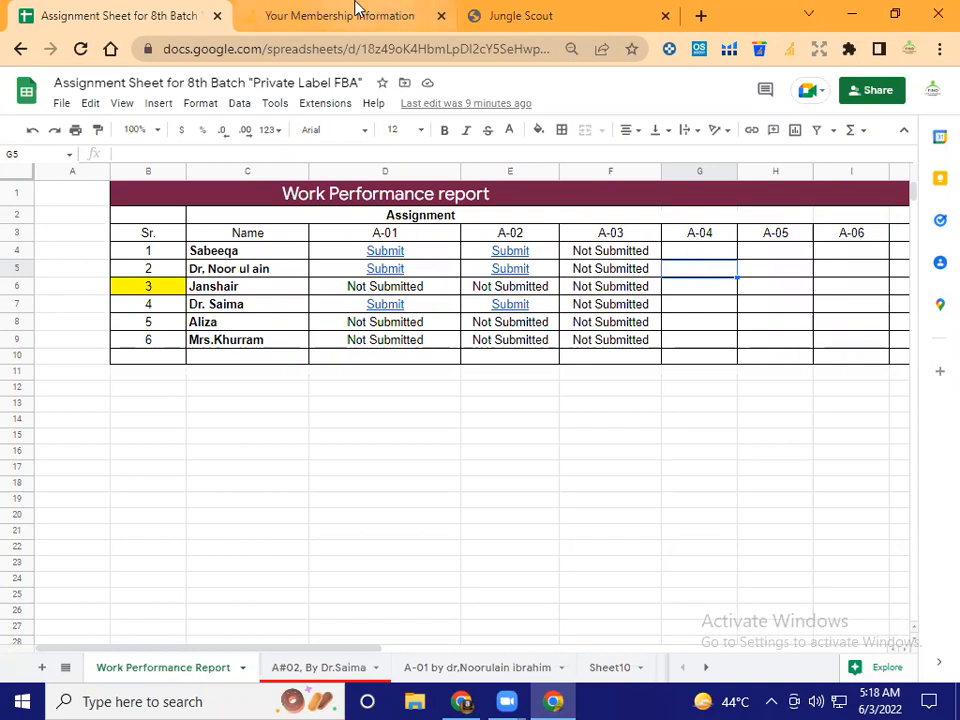
- Look up the Jungle Scout Web App in the membership portal's active resources and switch to the Jungle Scout page
click(395, 14)
click(698, 17)
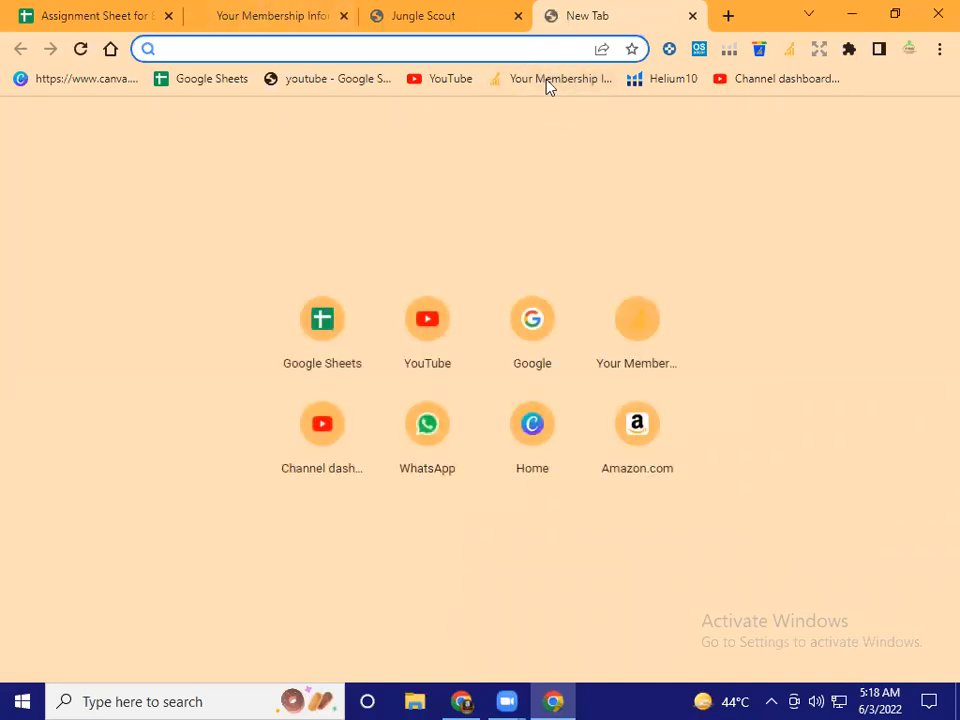
click(272, 12)
scroll(437, 375, up, 5)
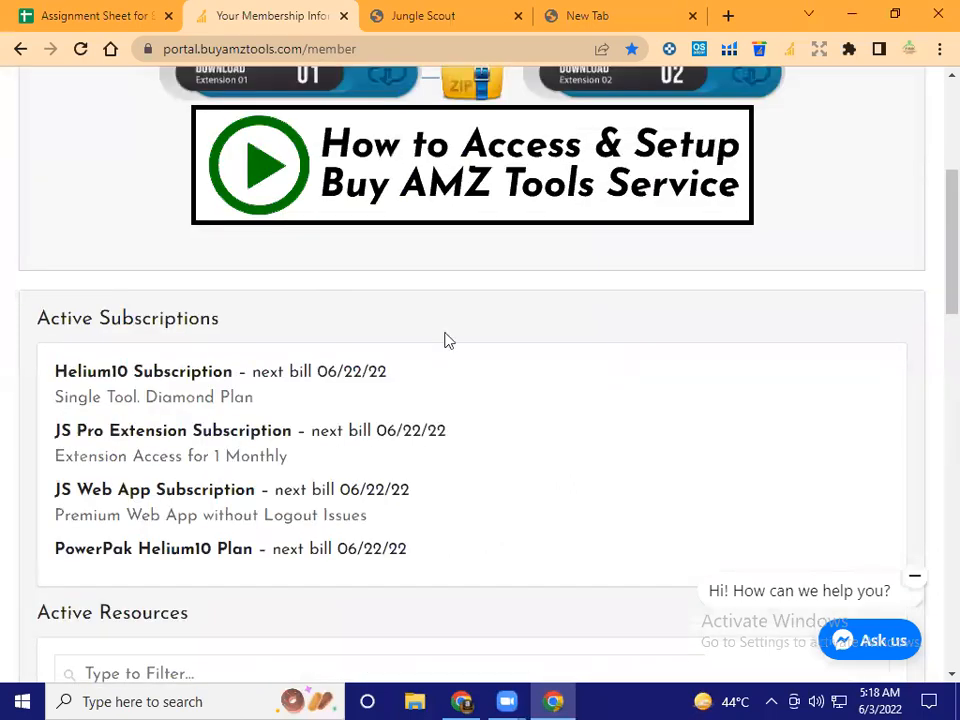
scroll(409, 349, down, 6)
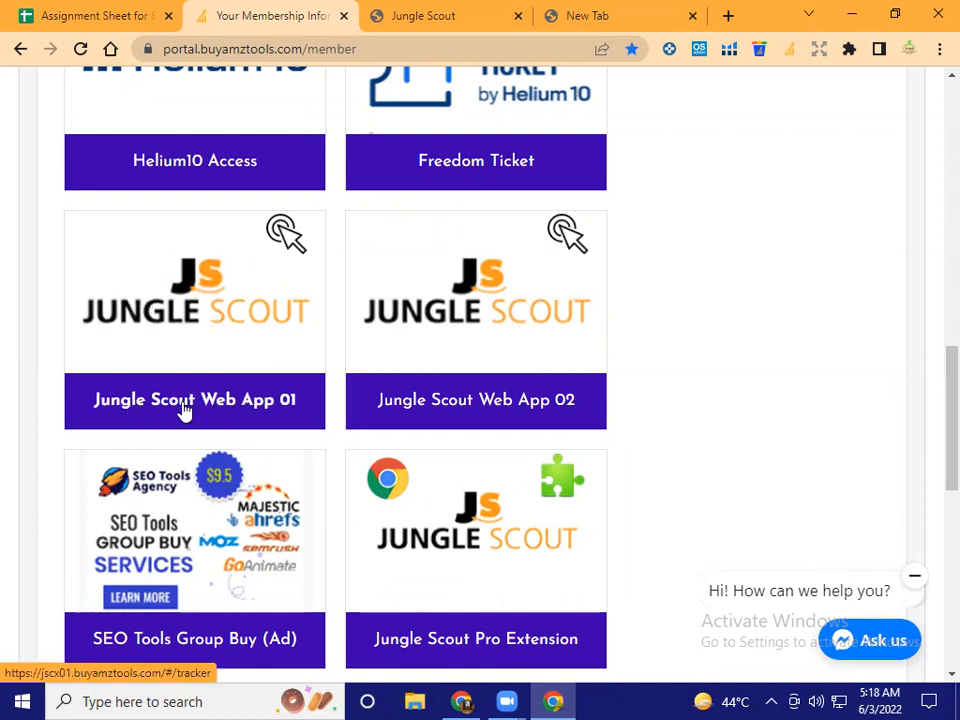
click(453, 10)
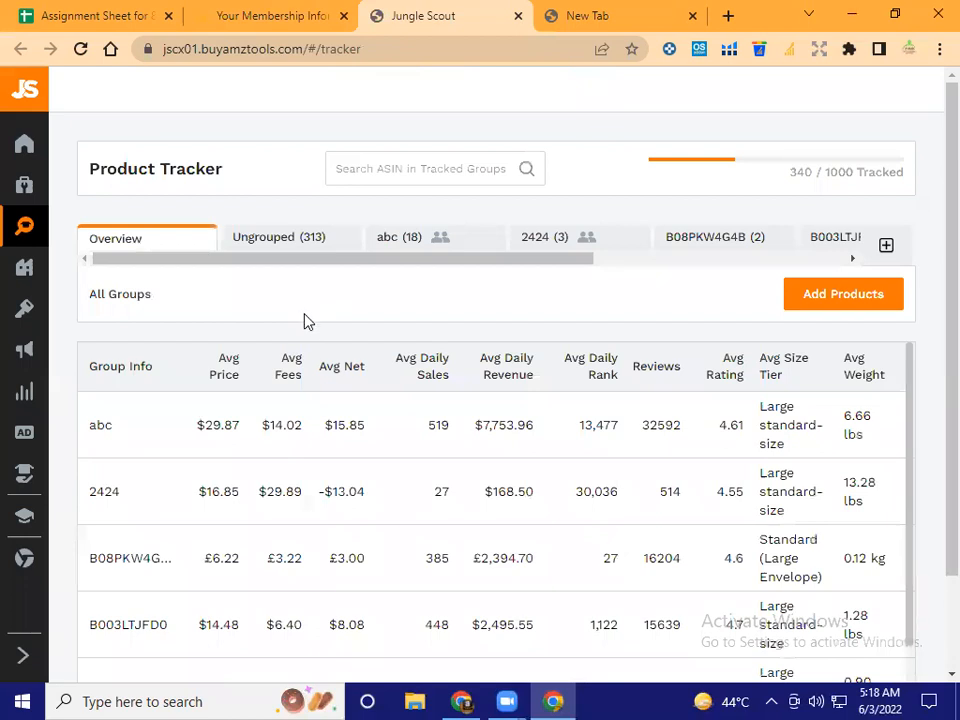
- Open the Opportunity Finder from the Product Research tools
mouse_move(20, 197)
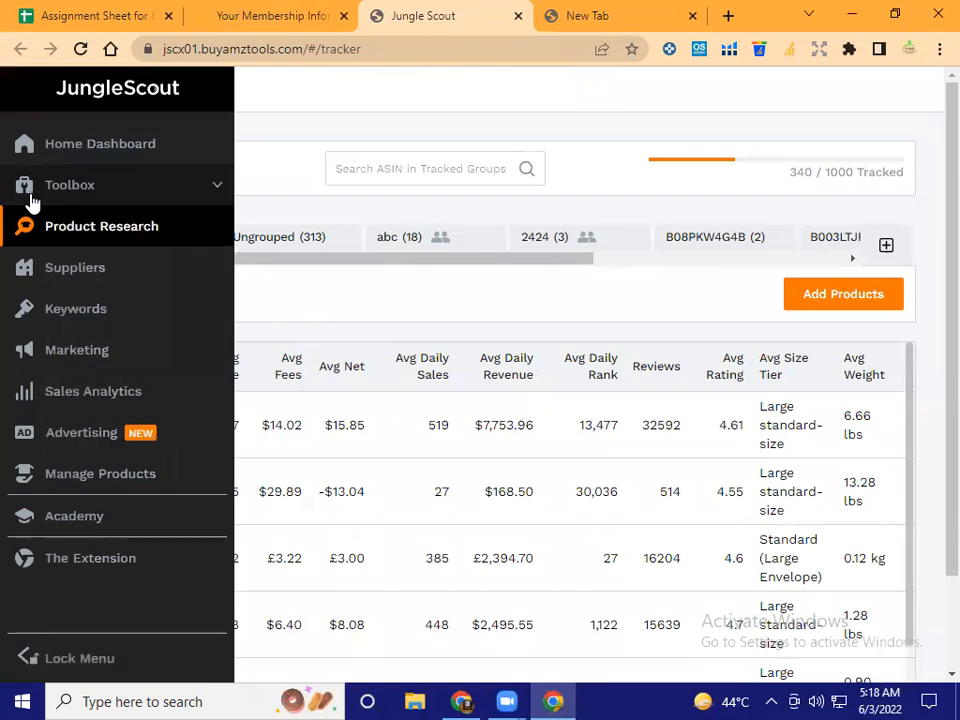
click(64, 229)
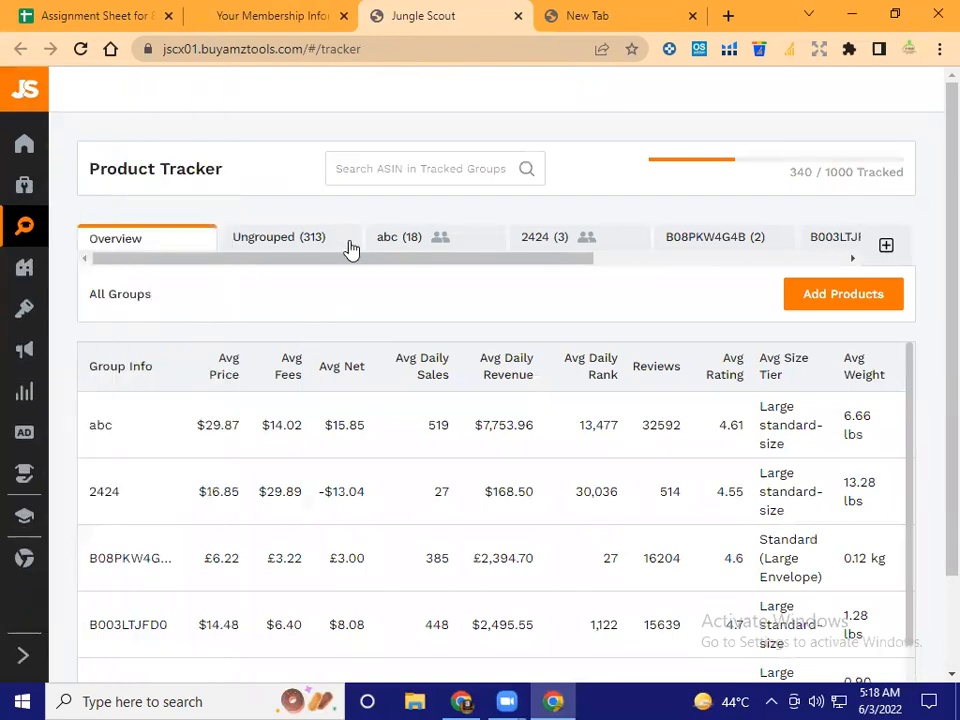
mouse_move(15, 224)
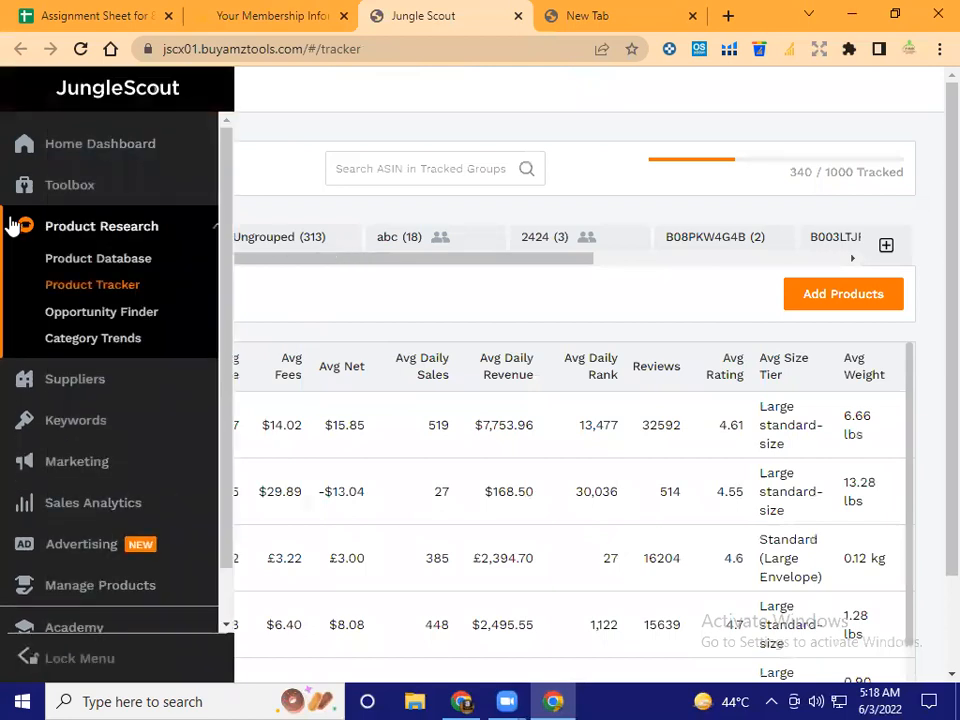
click(80, 228)
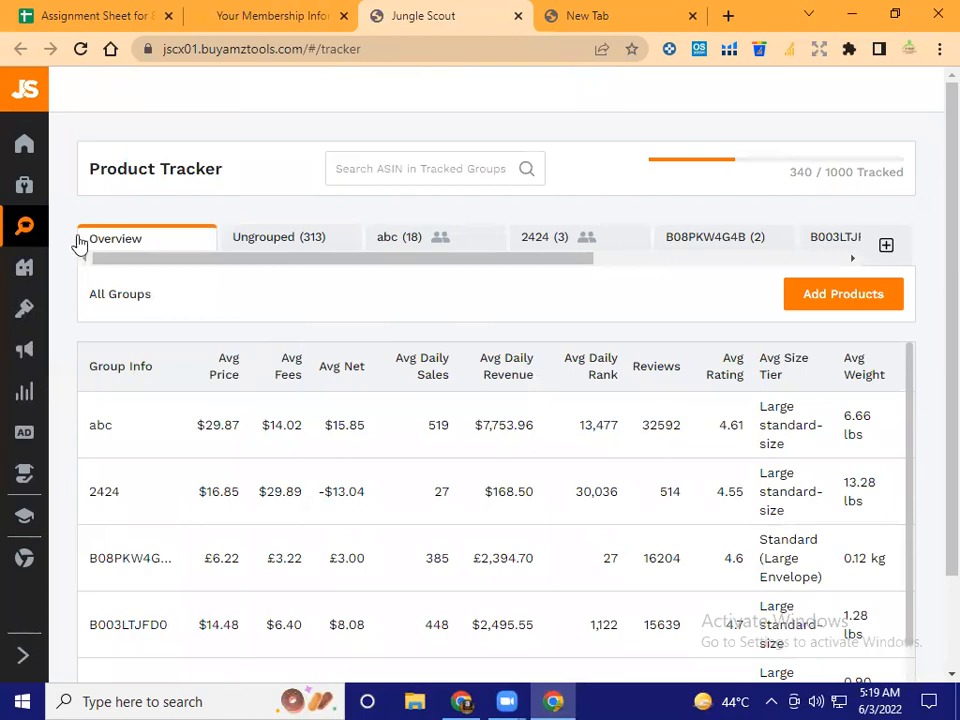
mouse_move(39, 240)
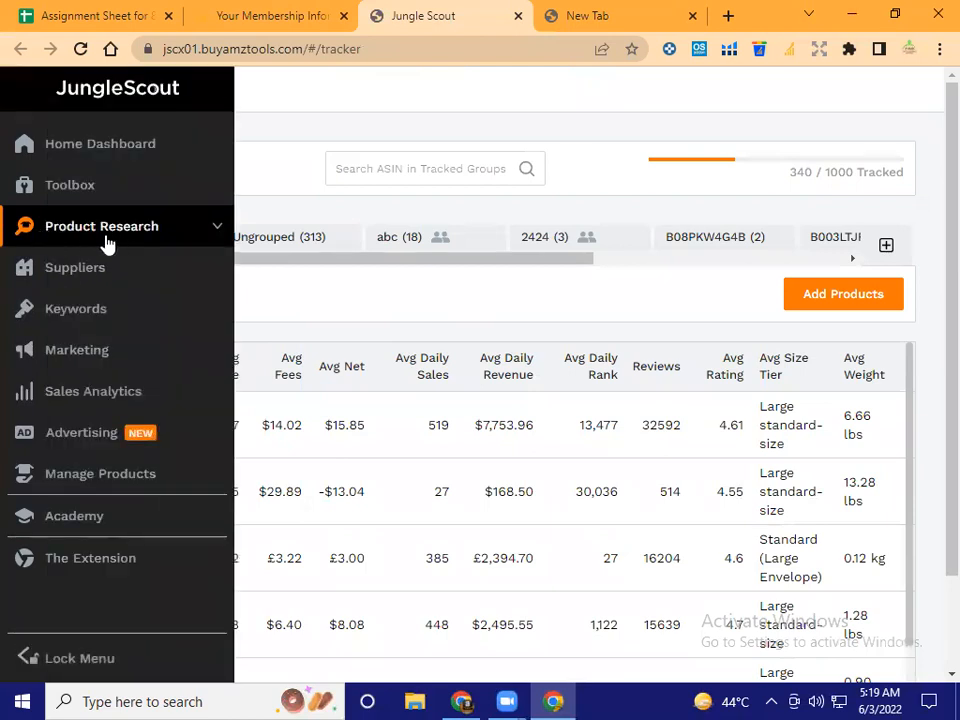
click(125, 236)
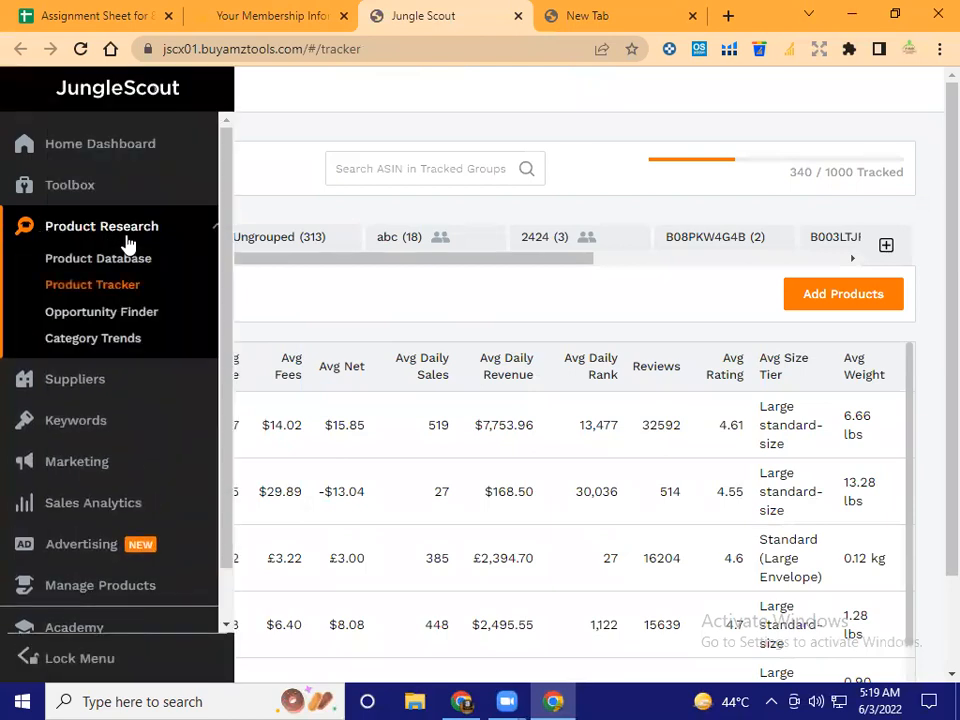
click(78, 323)
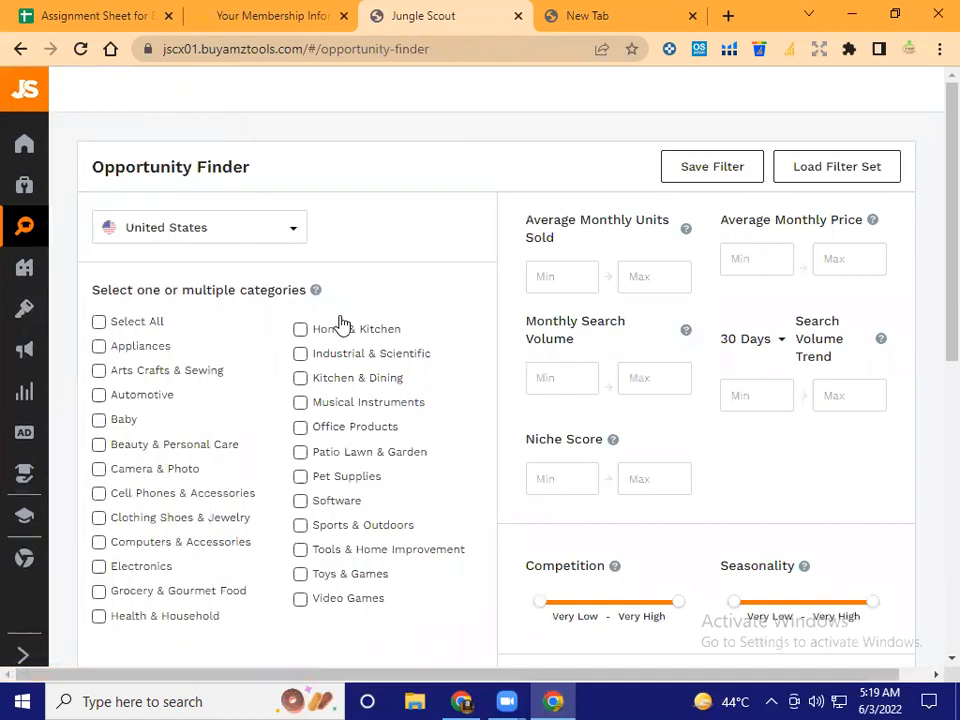
- Set the marketplace to United Kingdom and select the Home & Kitchen category
click(213, 238)
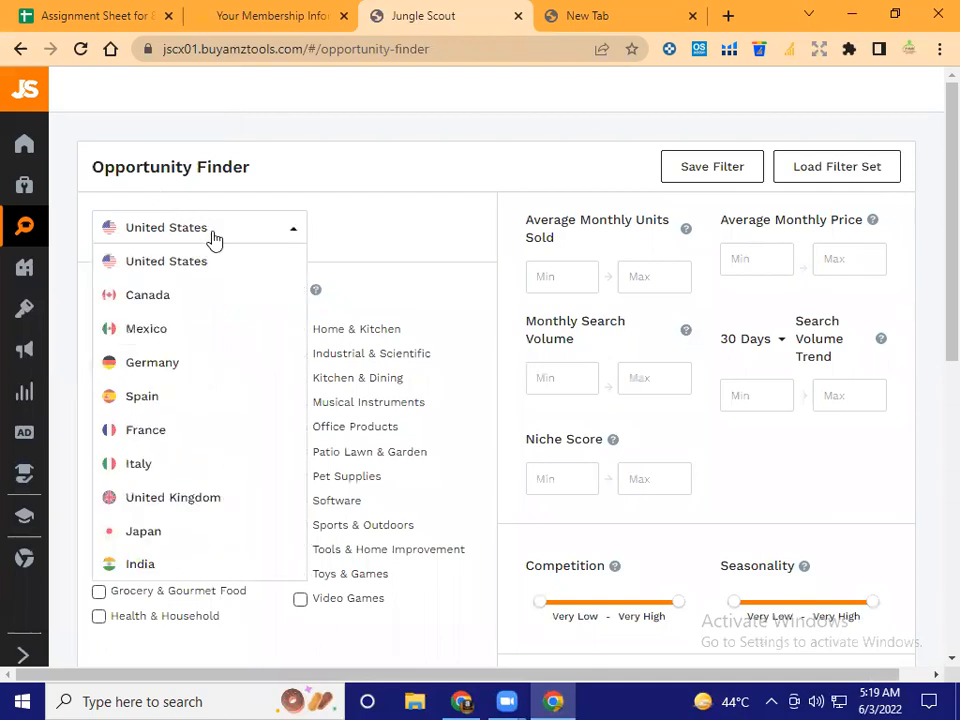
click(190, 500)
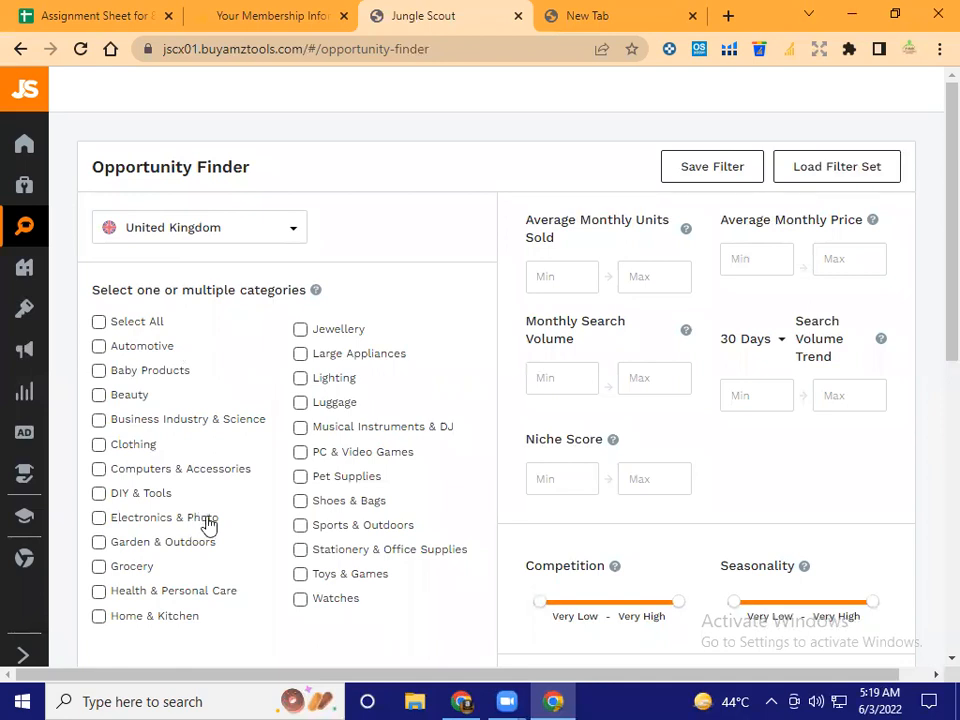
click(99, 617)
- Set the average monthly price filter to a minimum of 1 and a maximum of 40
text(1)
click(829, 259)
text(20)
- Set the minimum monthly search volume to 6000, leaving the search volume trend and niche score empty
scroll(722, 330, down, 1)
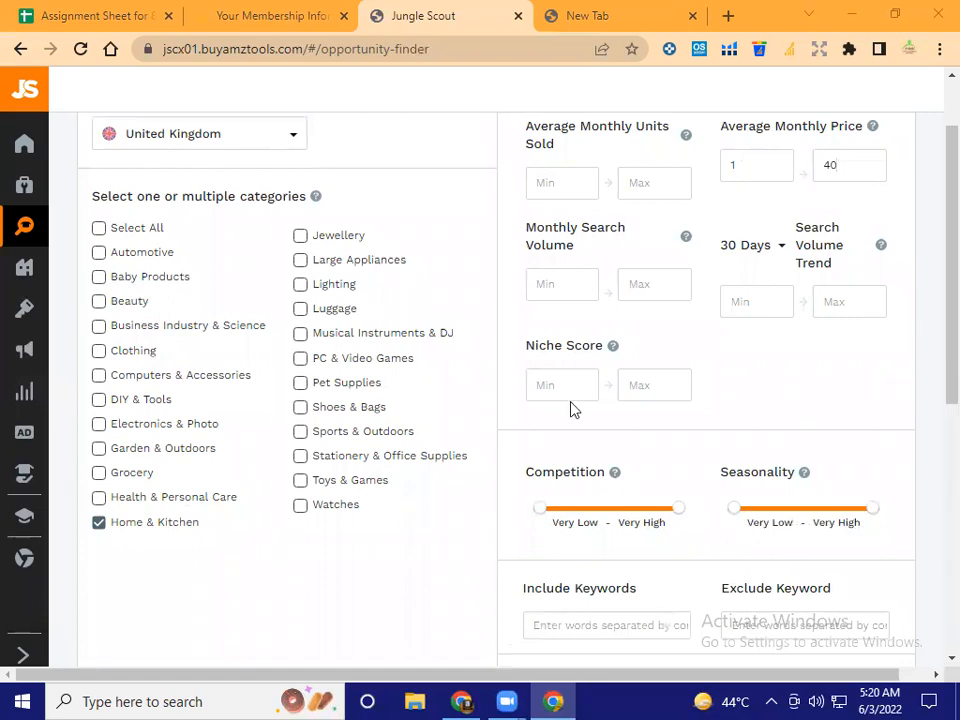
click(557, 286)
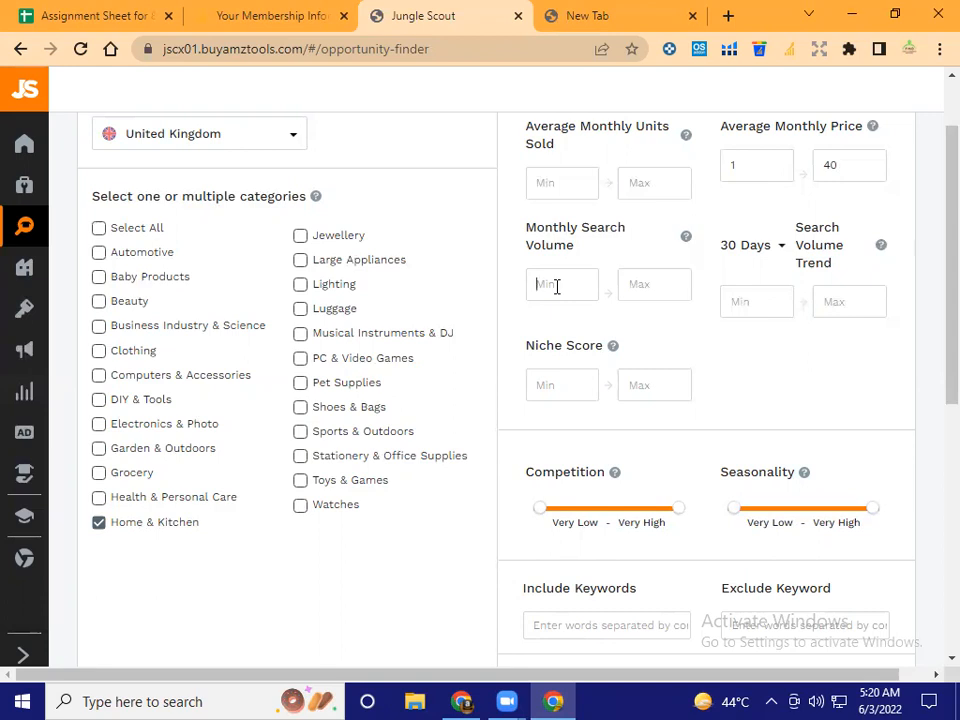
text(6000)
click(772, 302)
click(557, 385)
- Limit competition to Very Low - Low and seasonality to Very Low
scroll(789, 380, down, 1)
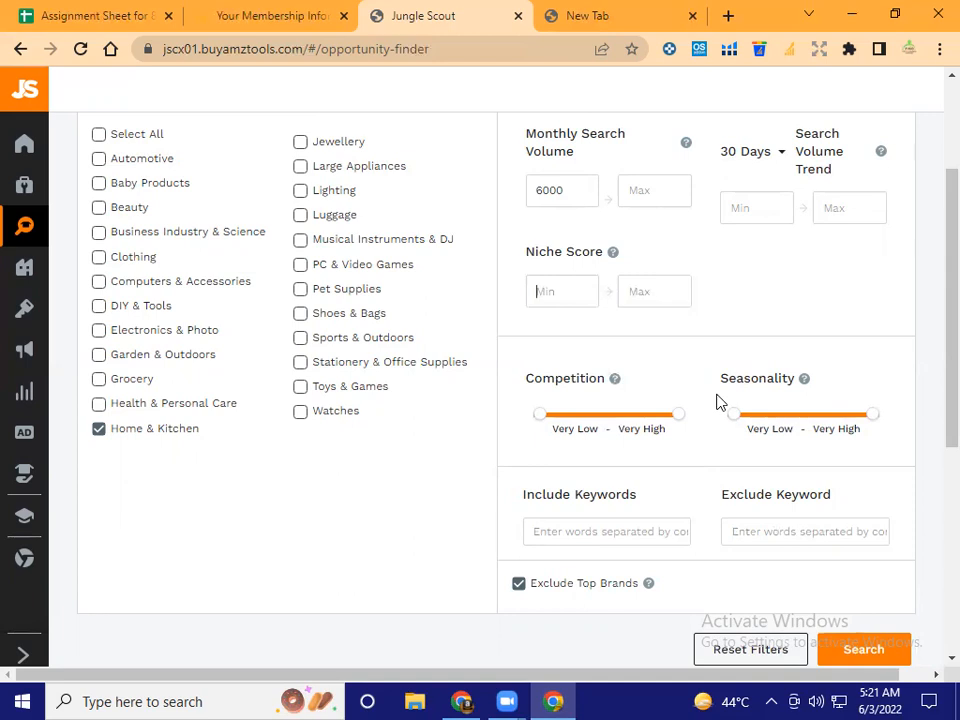
drag(680, 424, 590, 420)
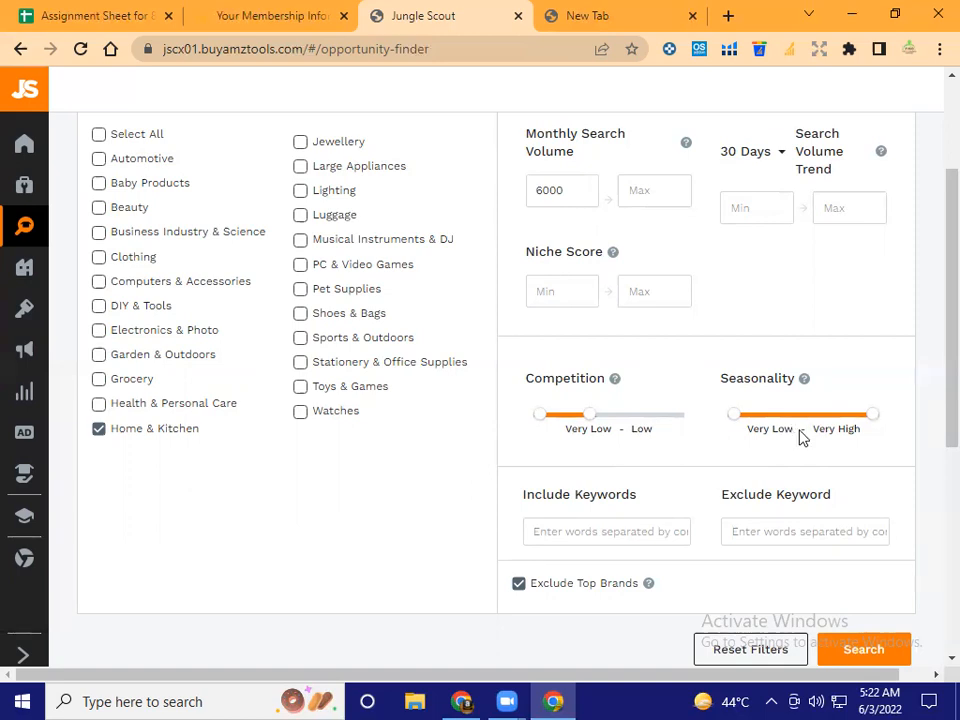
drag(874, 418, 743, 422)
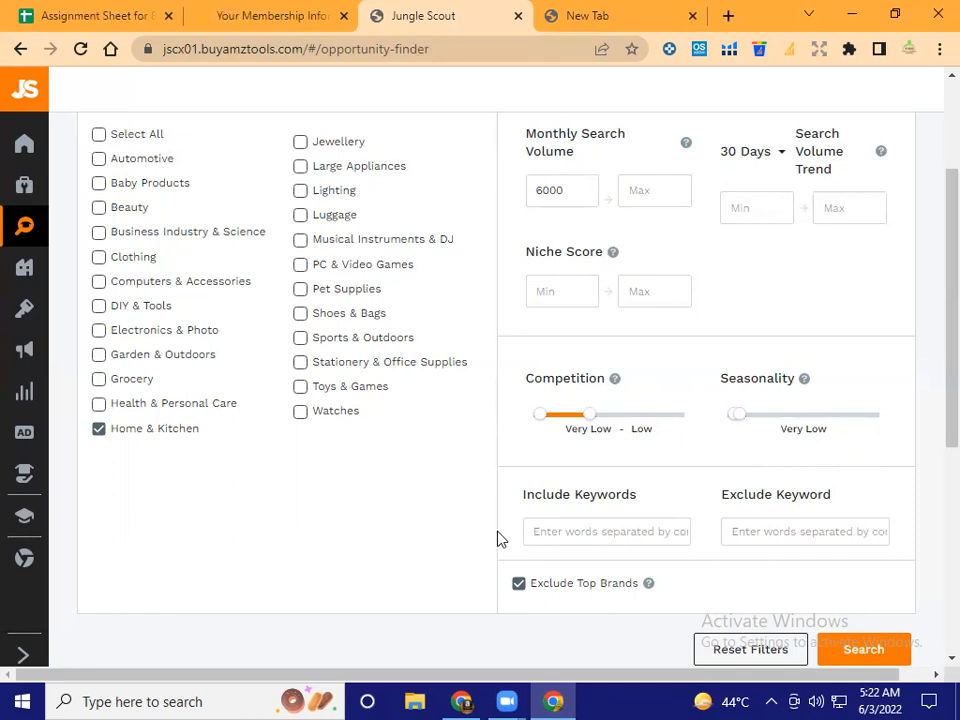
- Review the filter settings and run the niche search
scroll(495, 523, up, 2)
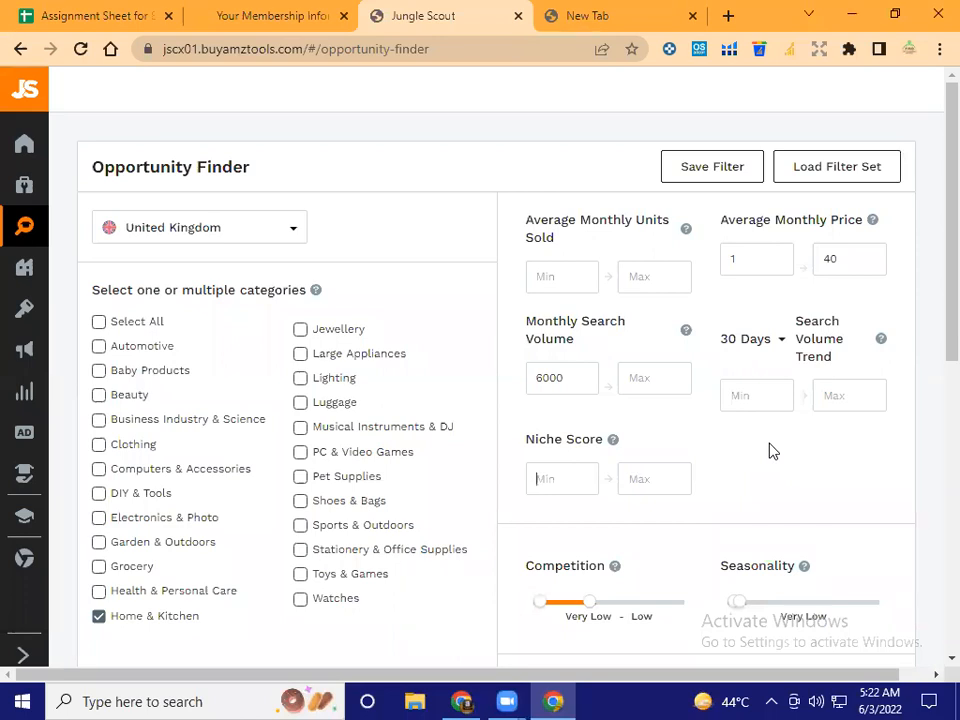
scroll(808, 468, down, 1)
scroll(806, 468, down, 2)
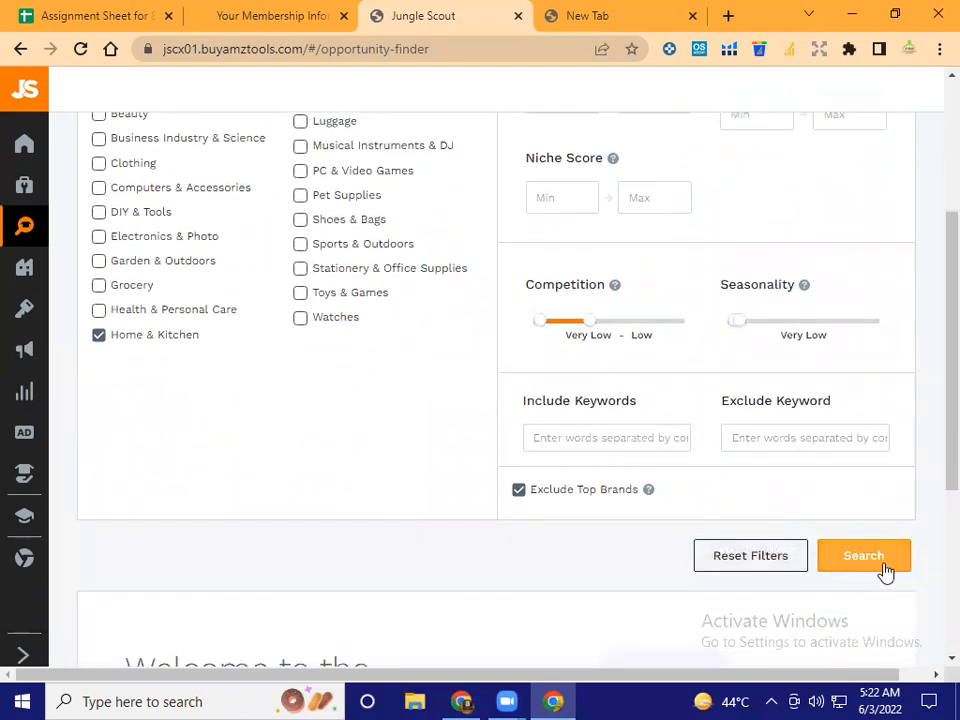
click(872, 568)
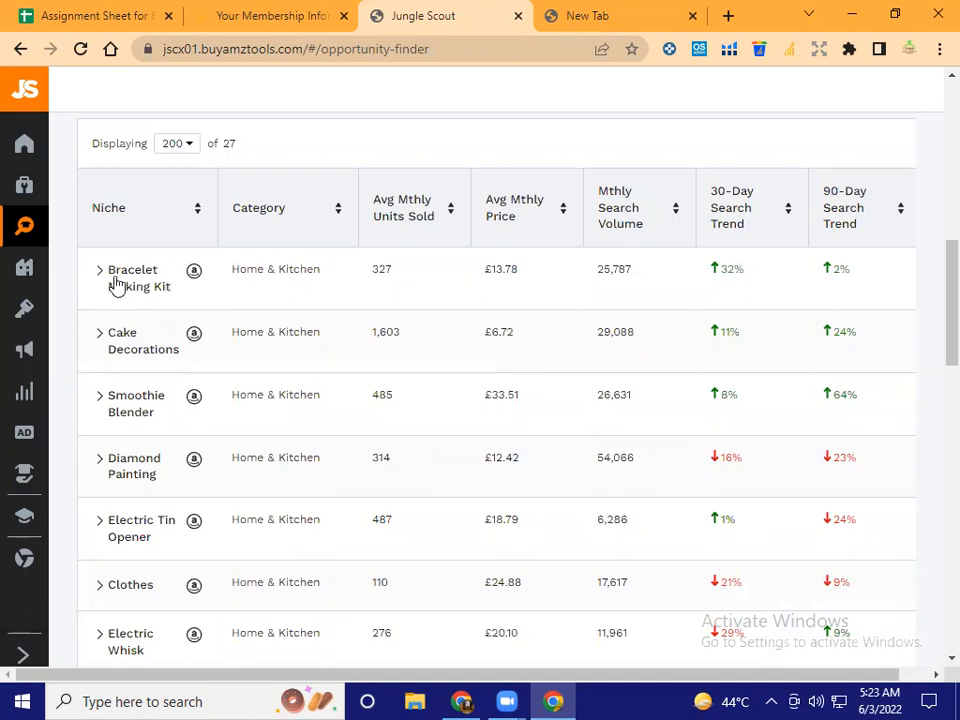
- Examine the niche results for monthly units sold, price, search volume and search trends
scroll(148, 314, down, 10)
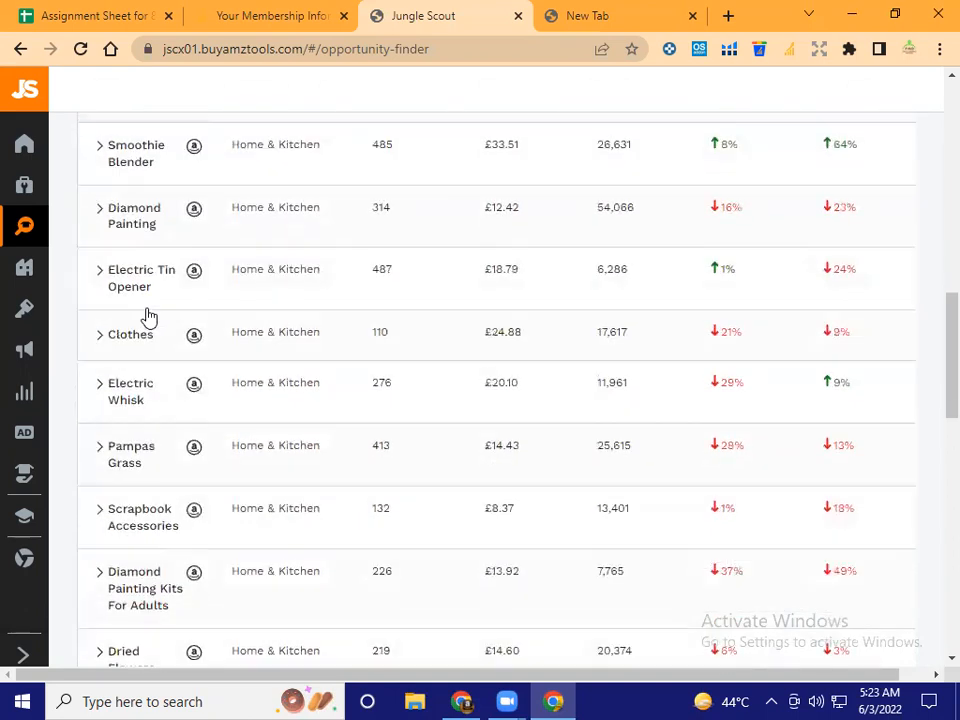
scroll(148, 341, down, 8)
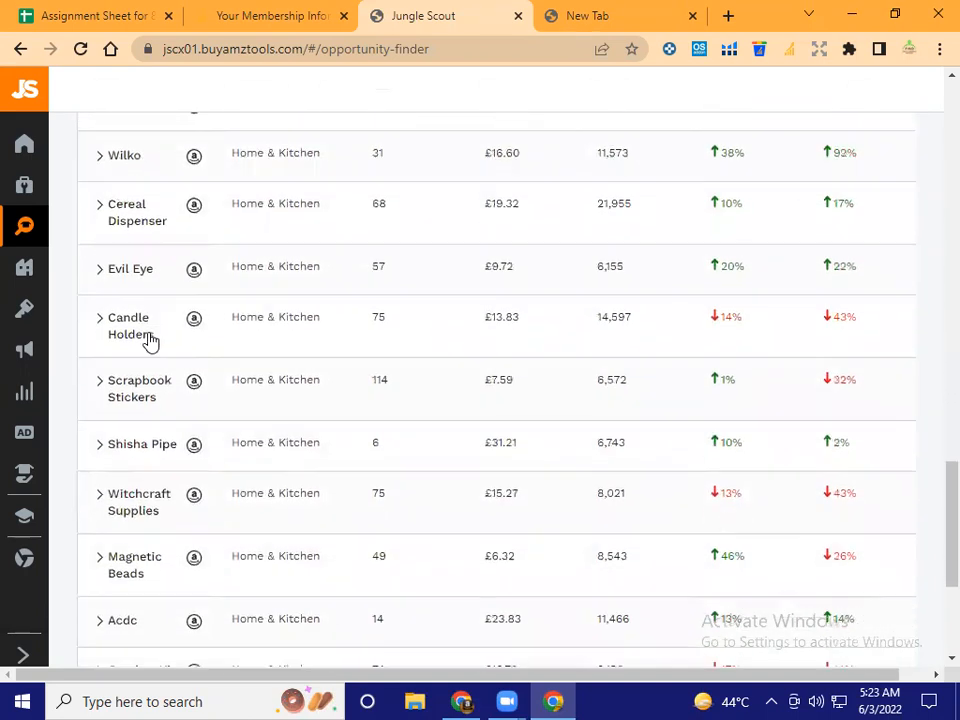
scroll(152, 443, up, 9)
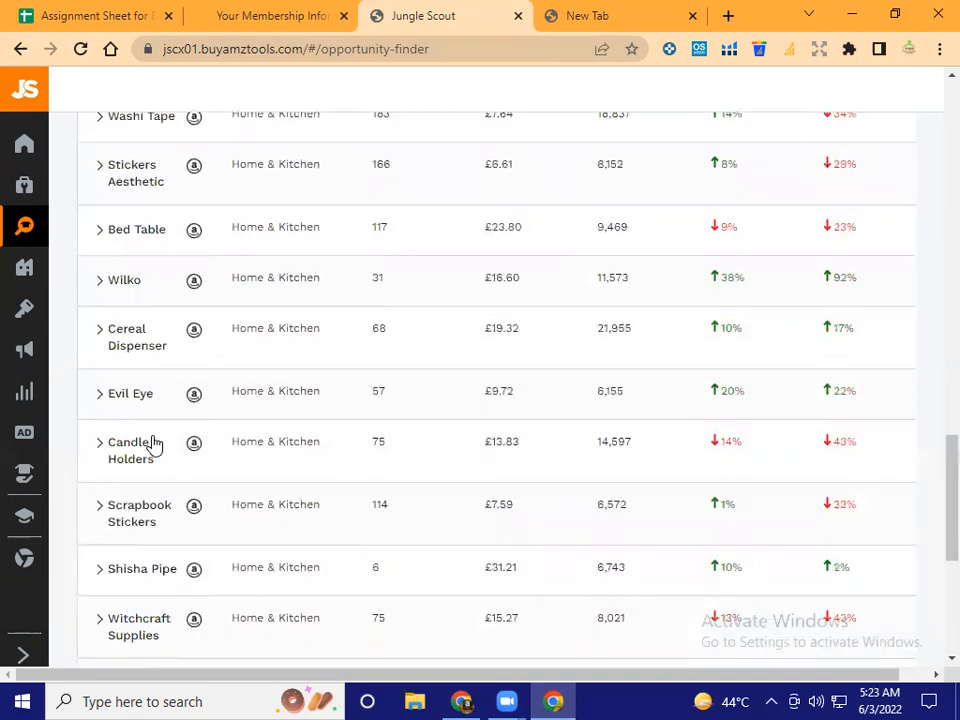
scroll(155, 445, up, 1)
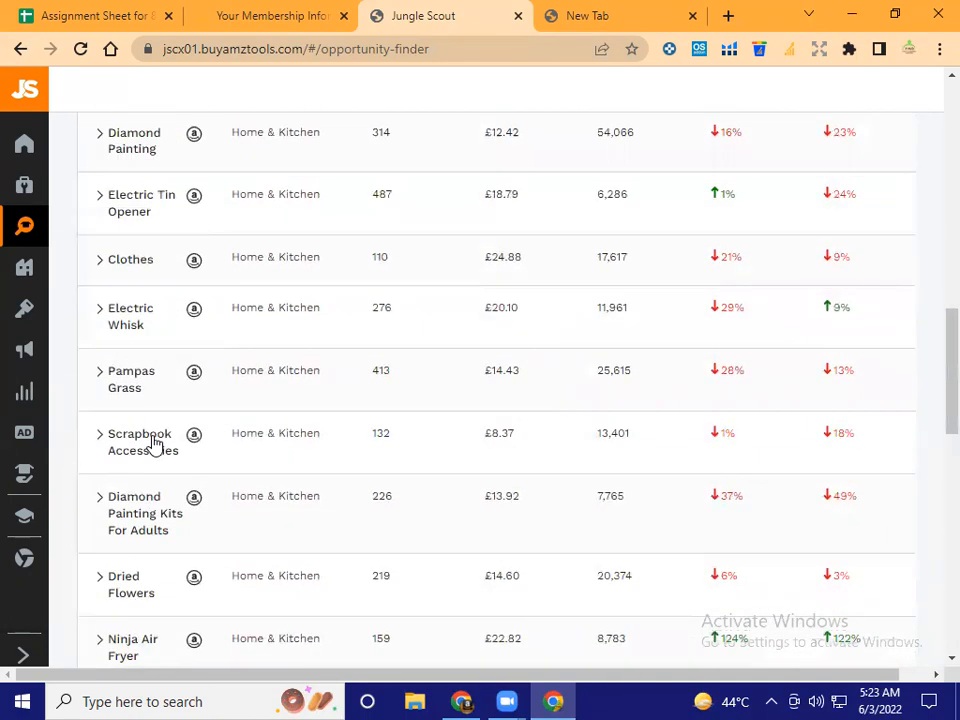
scroll(155, 445, up, 2)
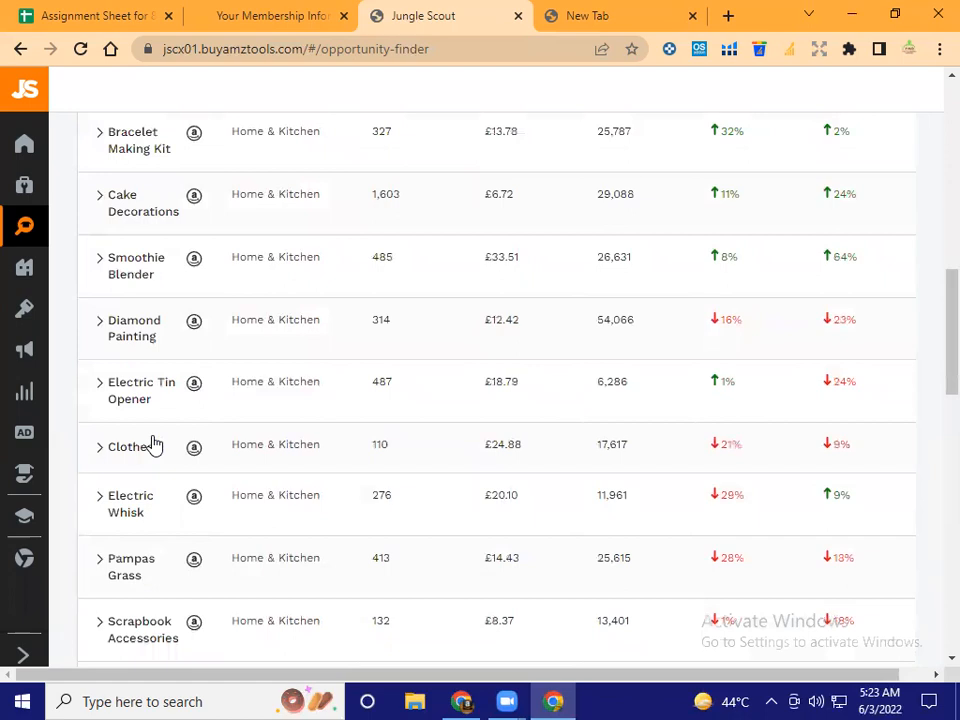
- Open the Amazon listings for the Bracelet Making Kit niche instead of those for Cake Decorations
click(194, 198)
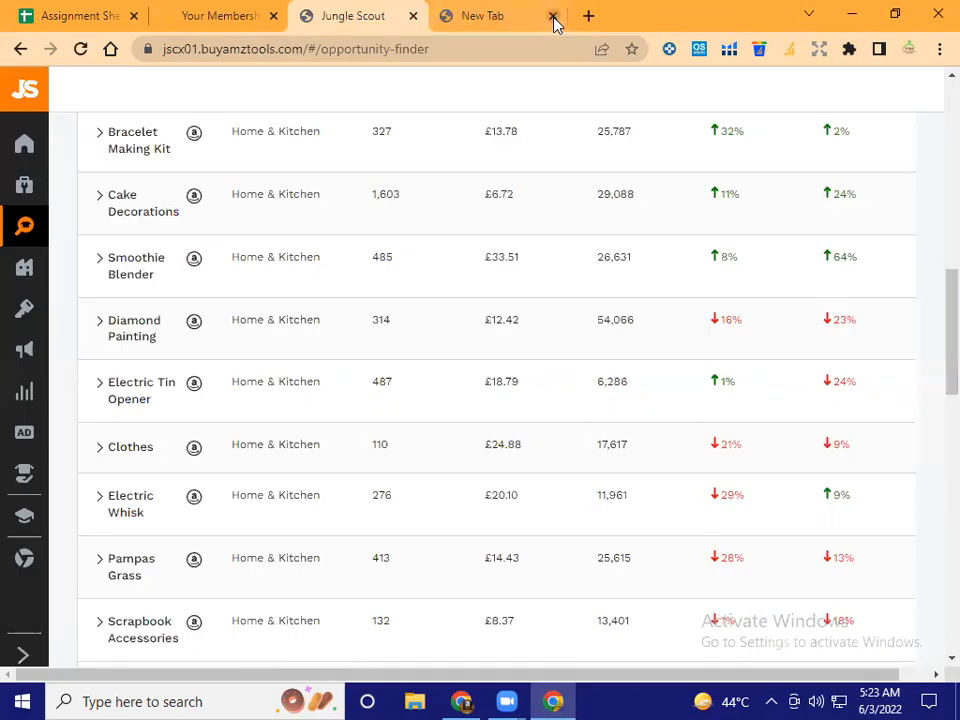
click(553, 16)
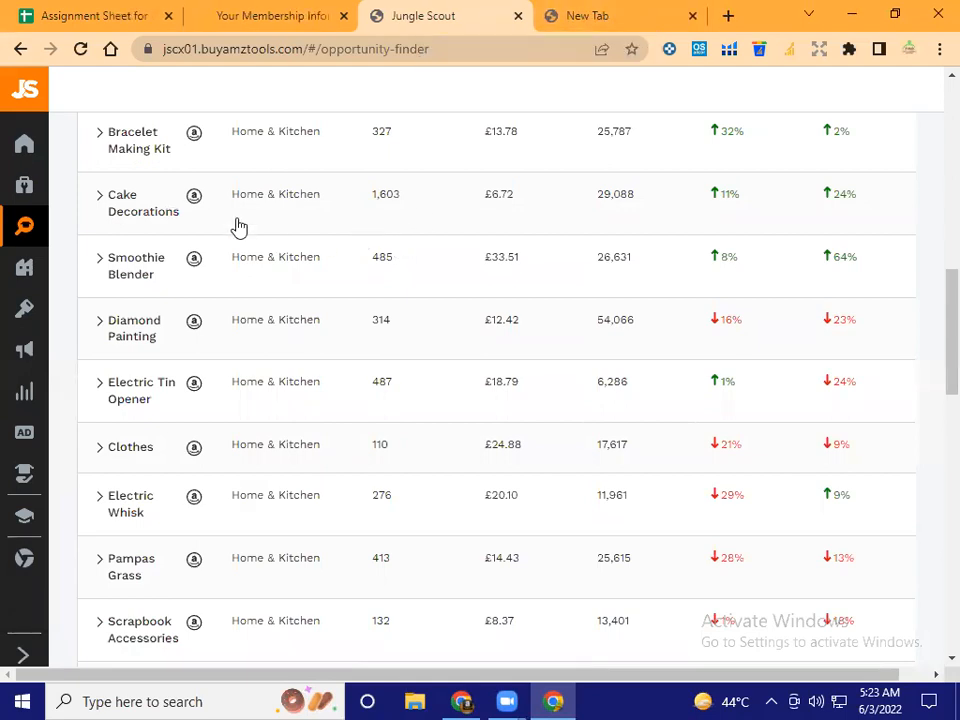
click(191, 138)
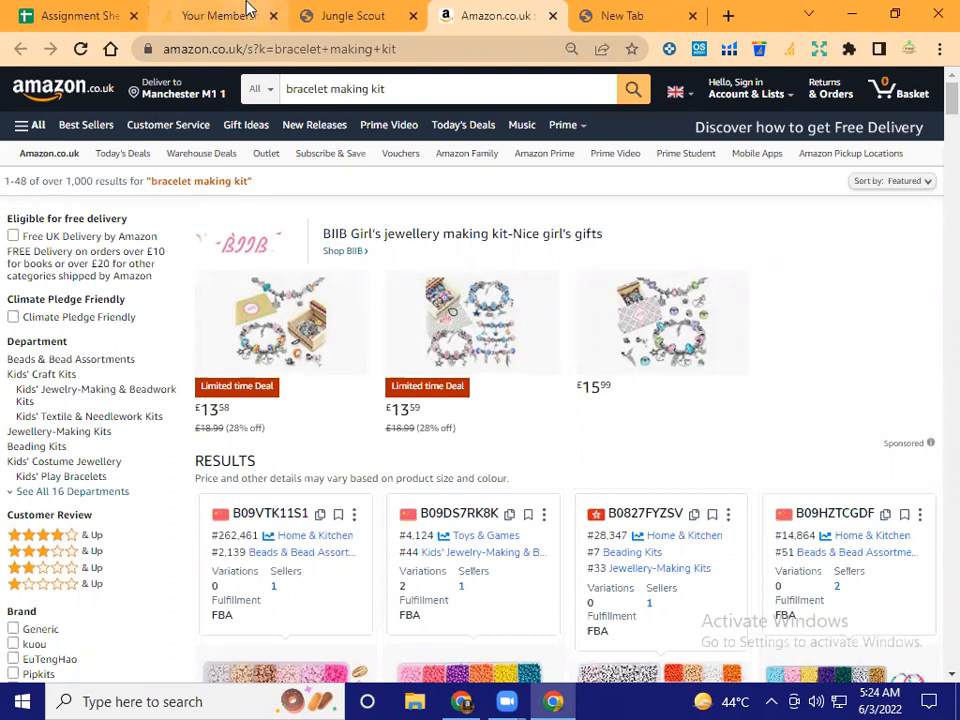
- Return to the Jungle Scout niche results and check the applied filters above the list
click(353, 12)
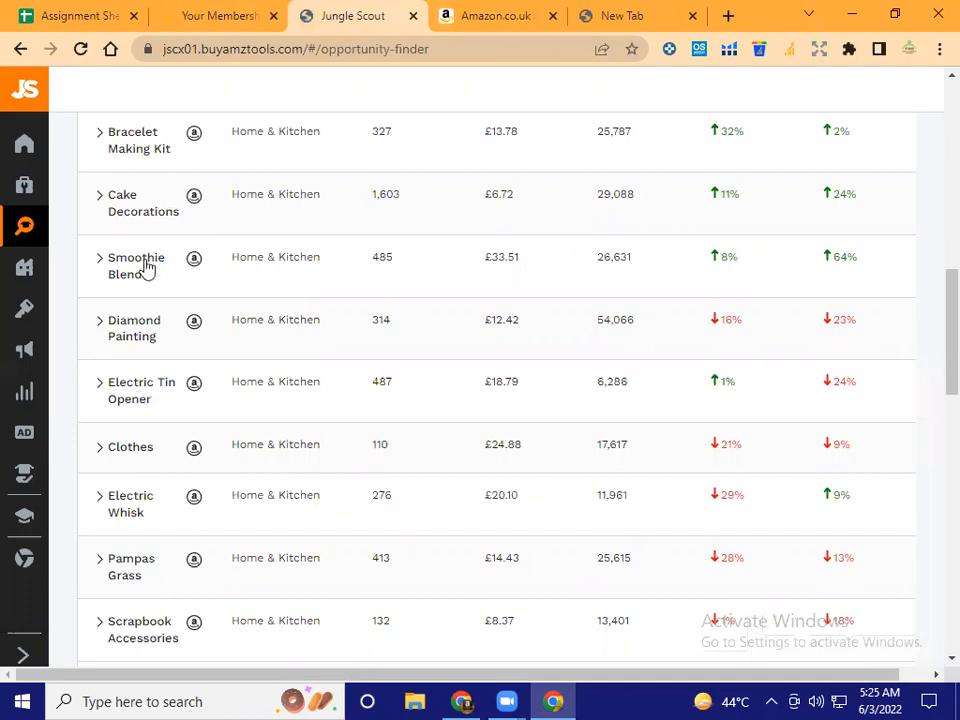
scroll(195, 310, up, 5)
scroll(185, 370, down, 1)
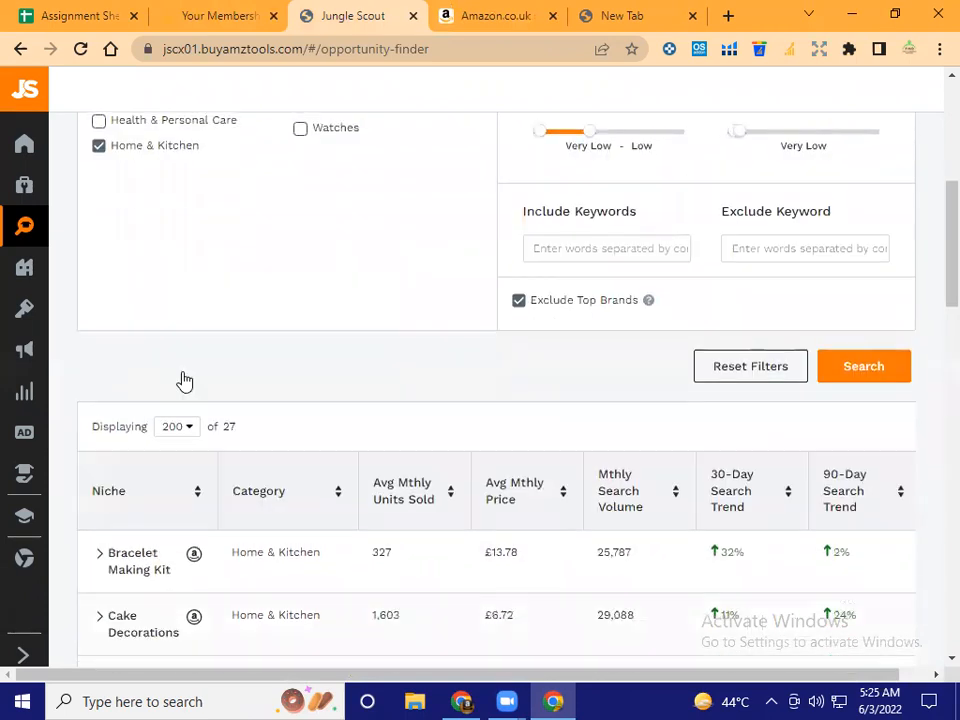
- Review the filters and niche results, and open the Amazon listings for the Pampas Grass niche
scroll(184, 375, up, 2)
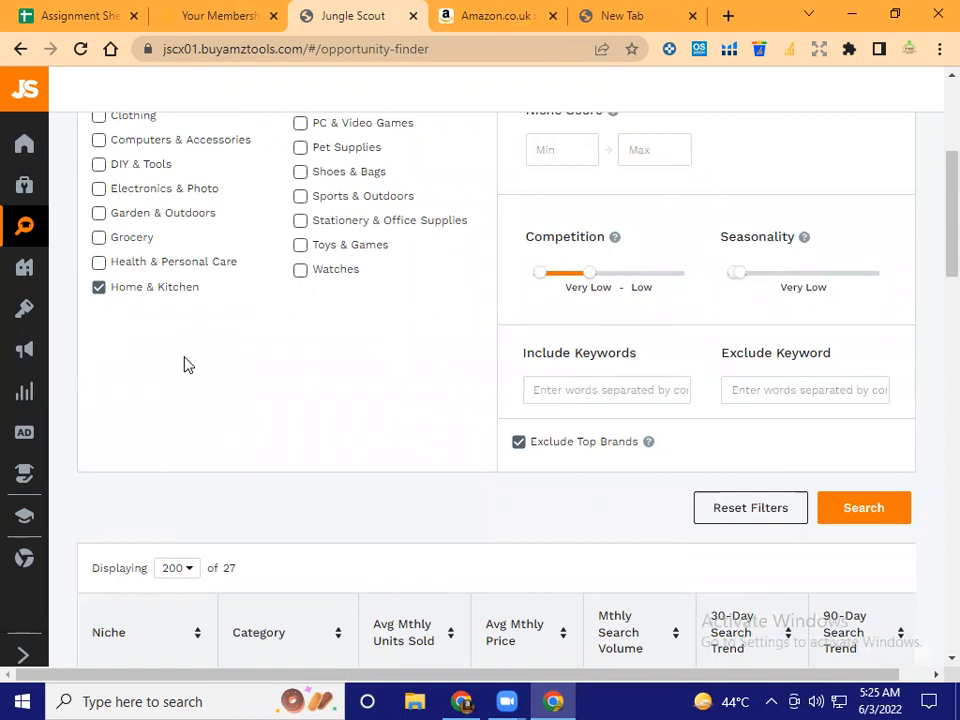
scroll(190, 370, up, 3)
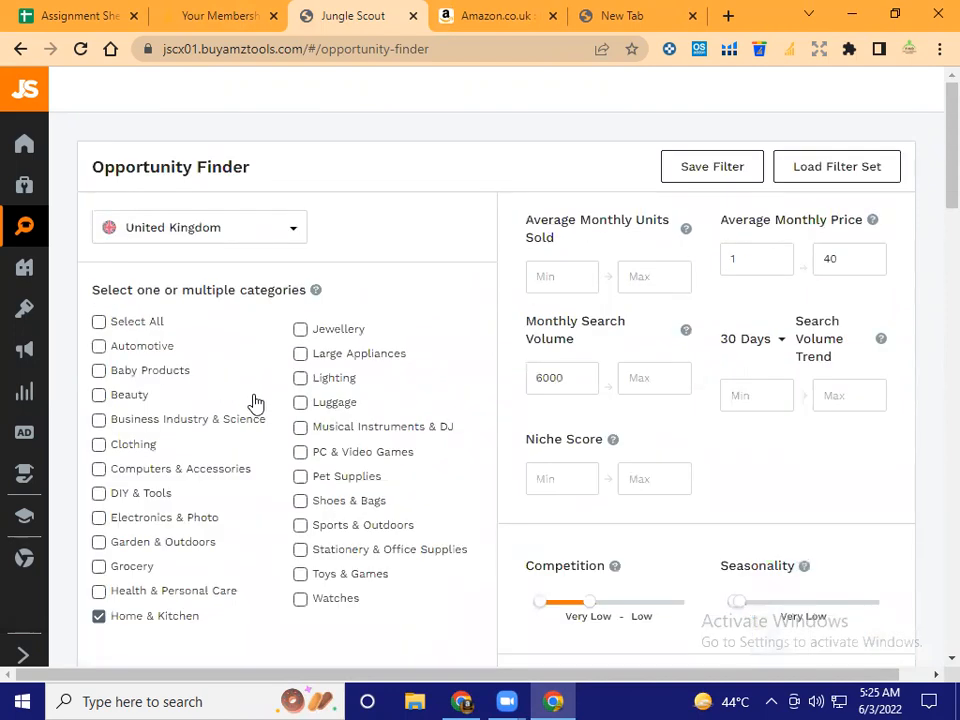
scroll(253, 400, down, 7)
scroll(176, 374, down, 6)
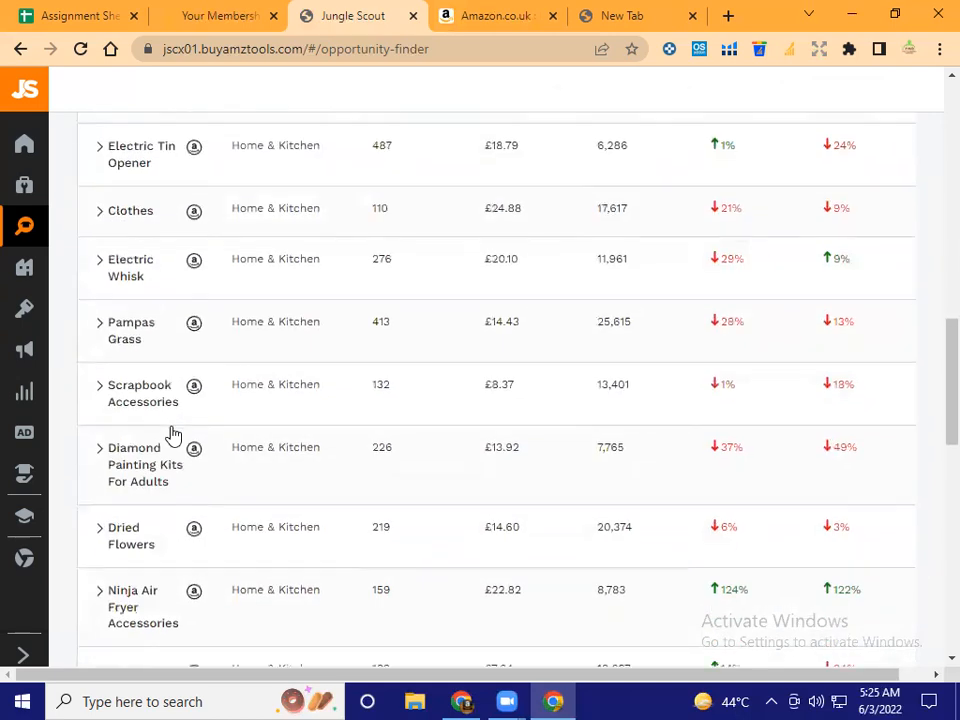
scroll(172, 433, up, 5)
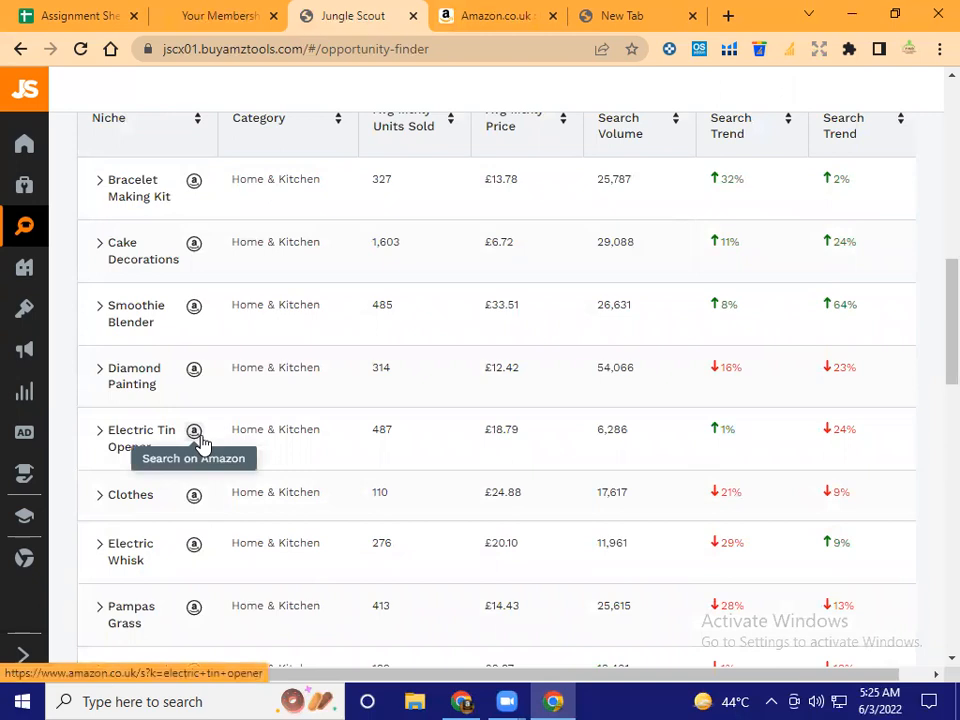
scroll(201, 443, down, 3)
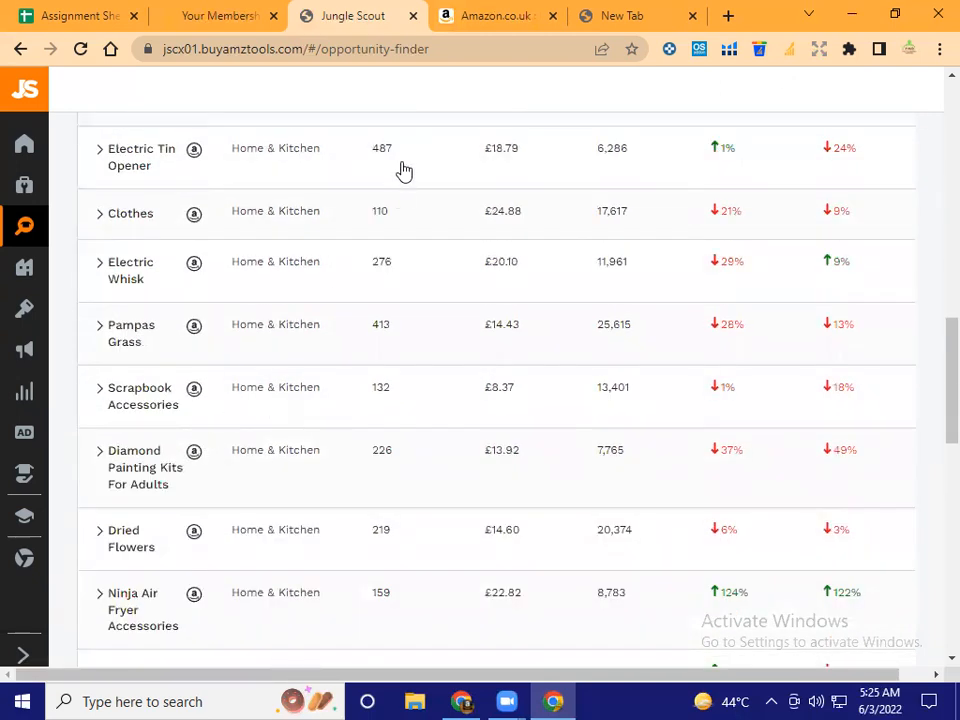
click(193, 327)
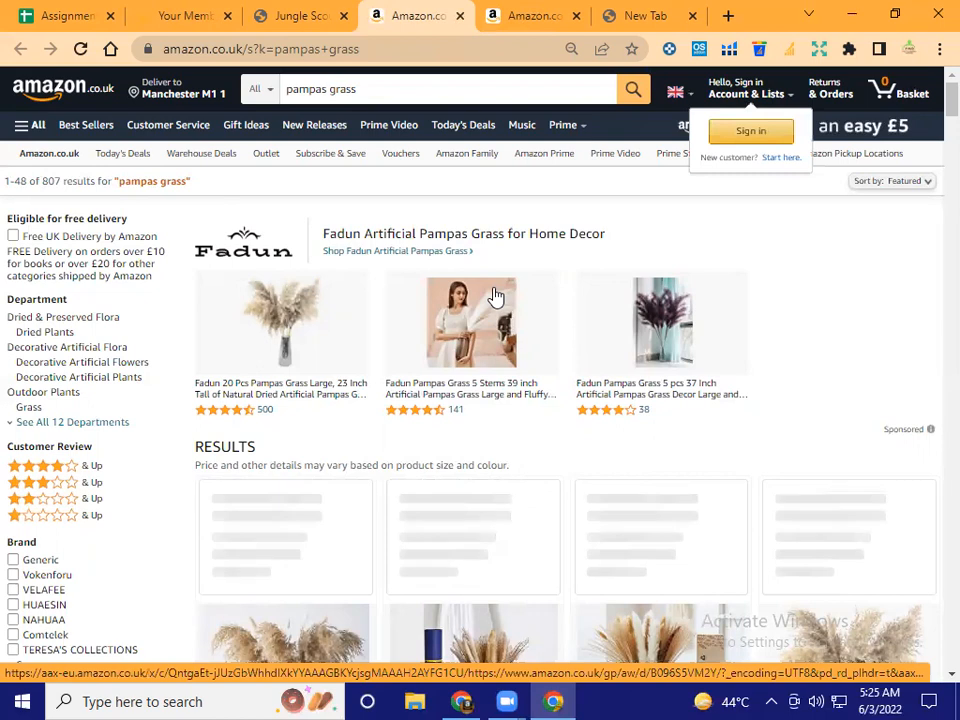
- Look through the Pampas Grass listings on Amazon and close both Amazon search pages
scroll(494, 296, down, 5)
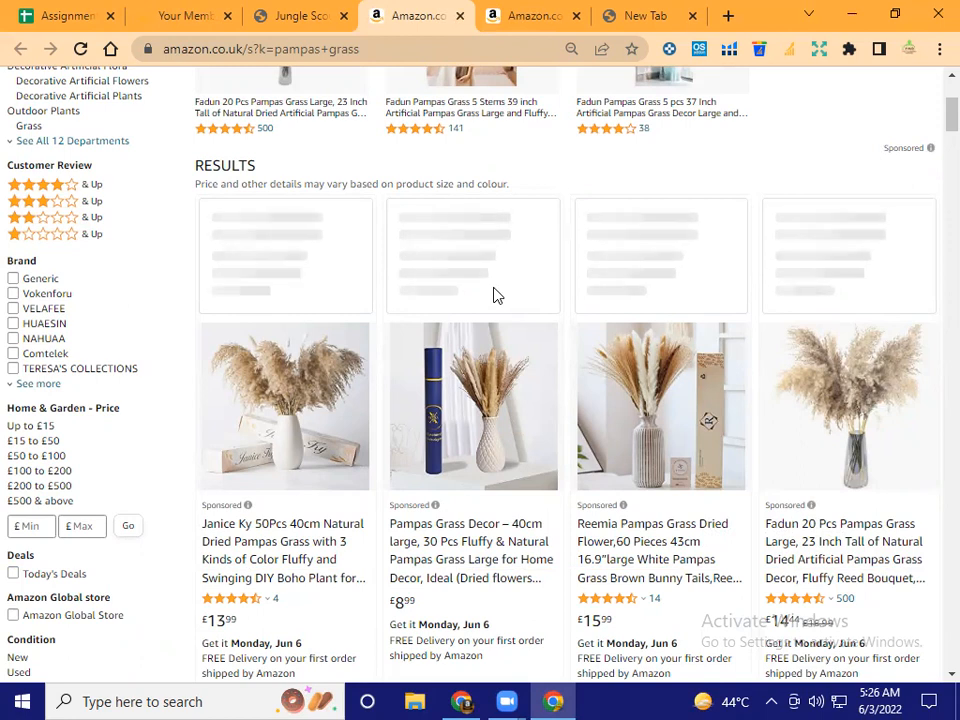
scroll(471, 345, down, 3)
scroll(471, 349, up, 6)
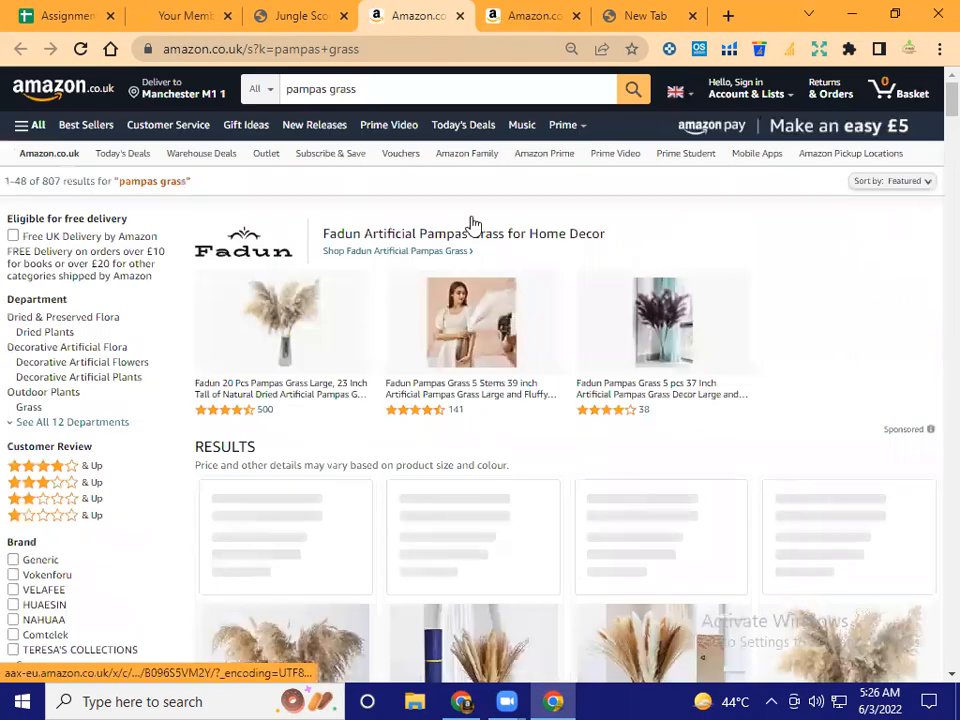
click(460, 16)
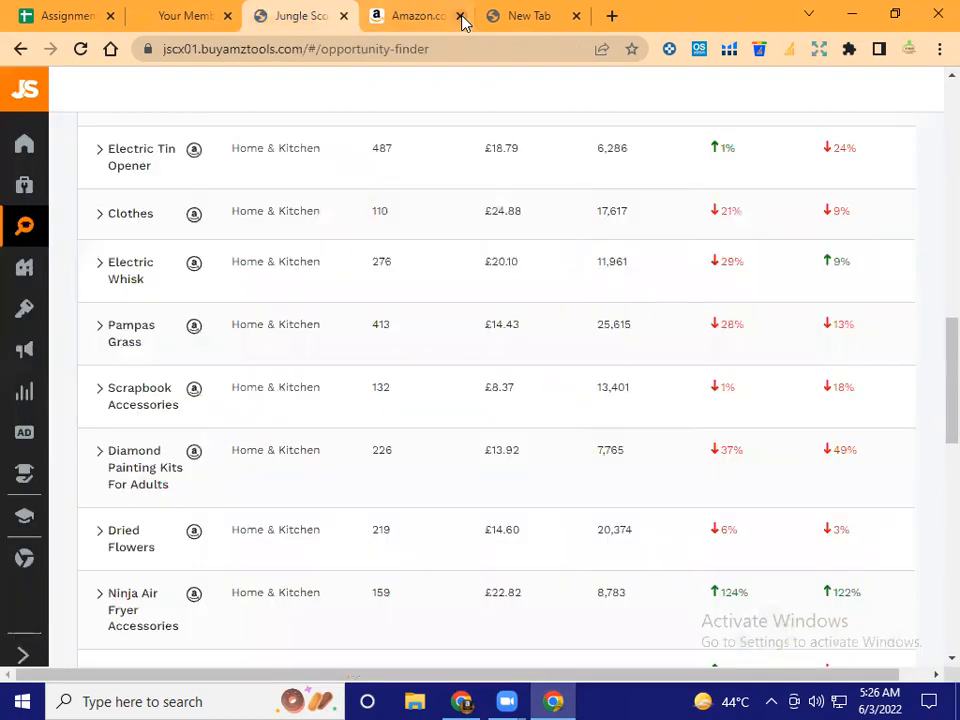
click(460, 16)
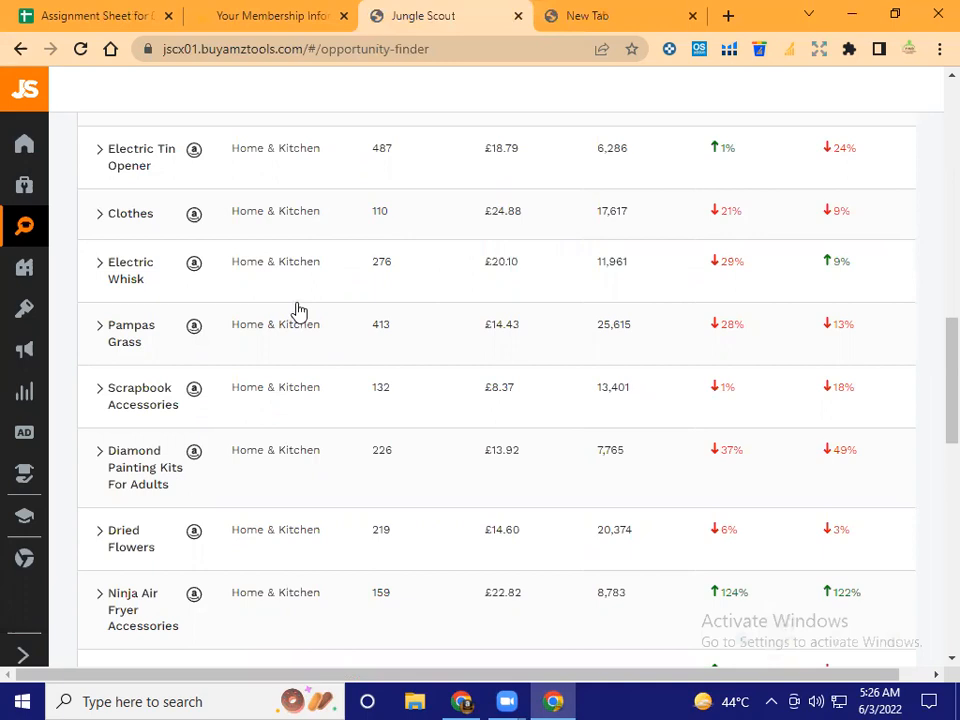
- Check the Opportunity Finder's category, price, search volume, competition and seasonality filters against the niche results
scroll(354, 422, up, 1)
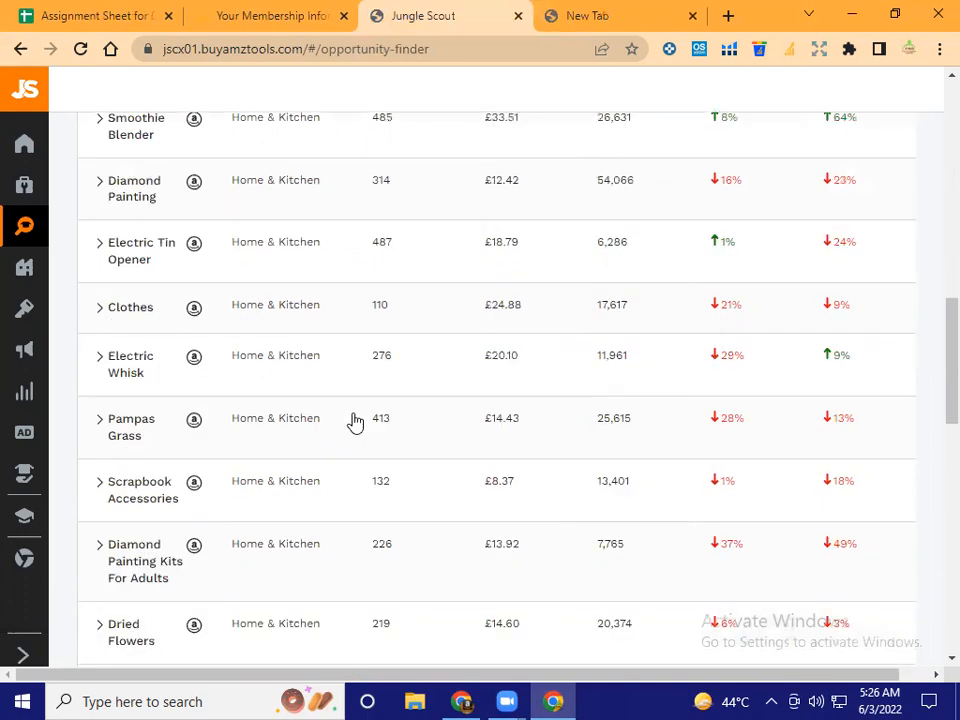
scroll(354, 422, up, 10)
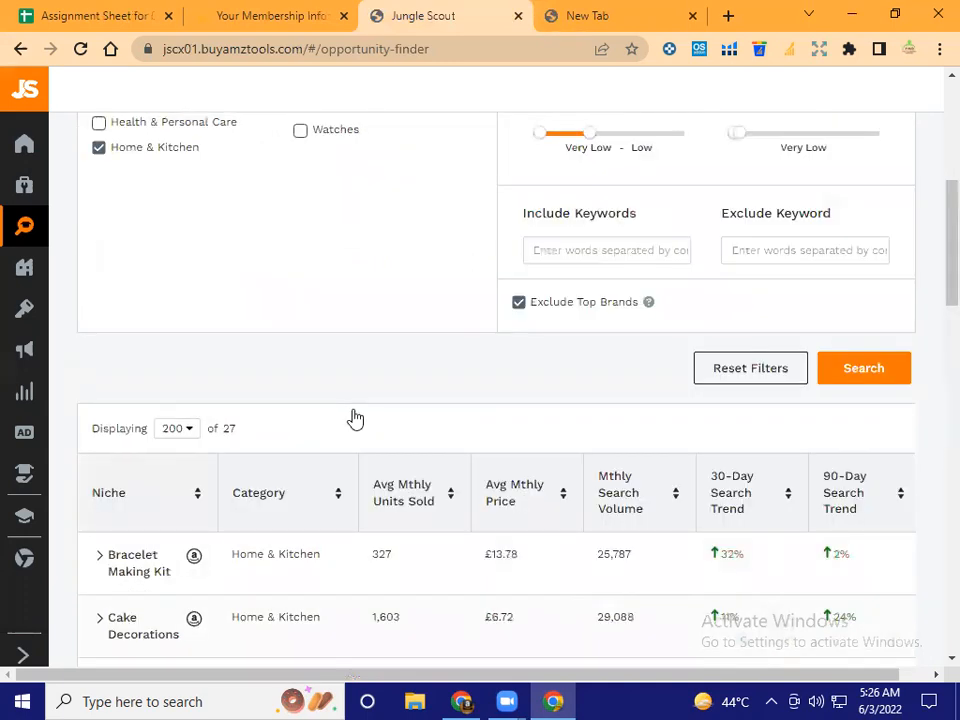
scroll(354, 418, down, 10)
scroll(354, 418, up, 10)
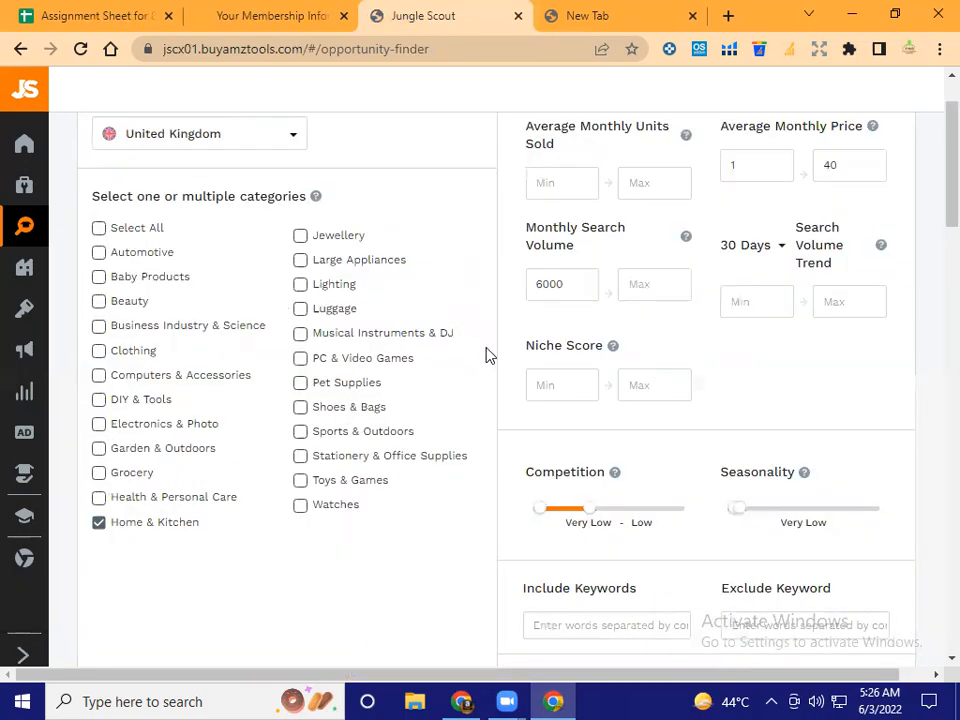
scroll(487, 354, up, 1)
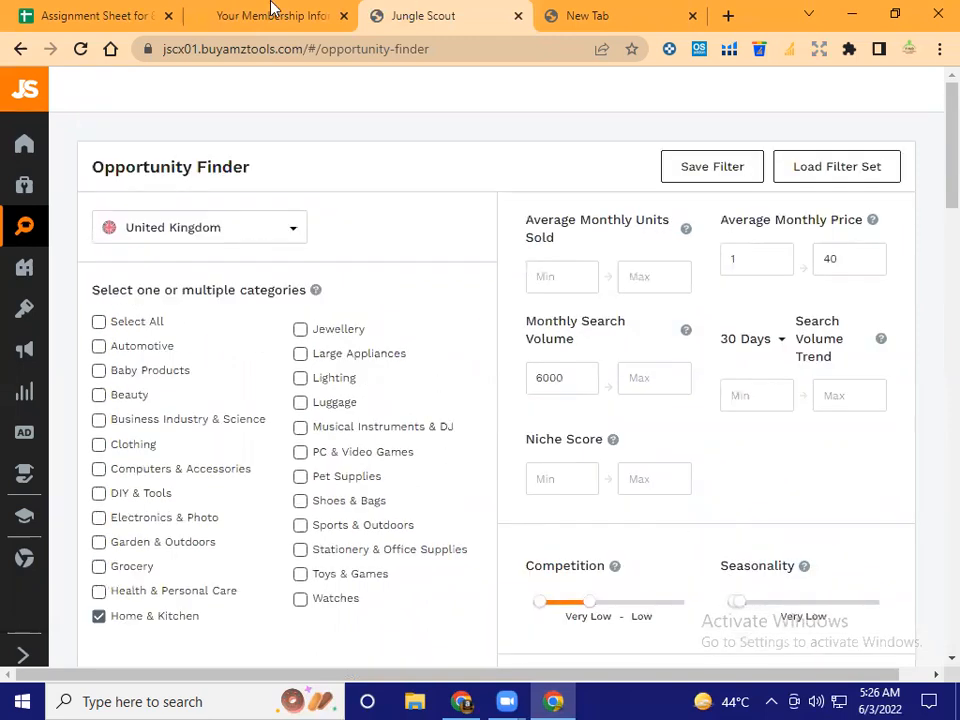
mouse_move(86, 240)
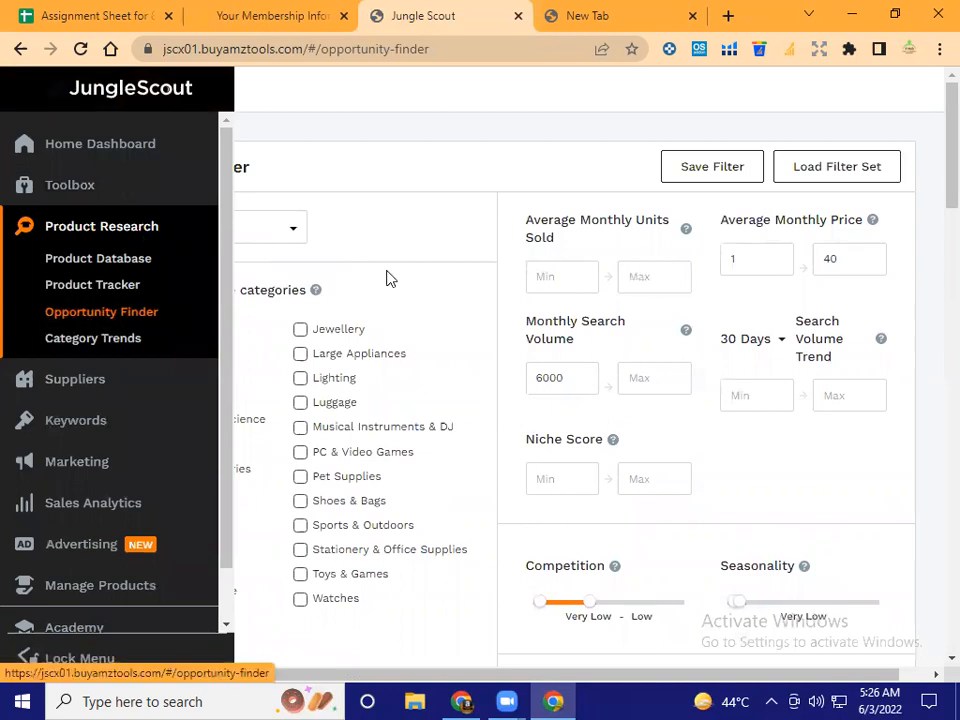
scroll(491, 313, down, 3)
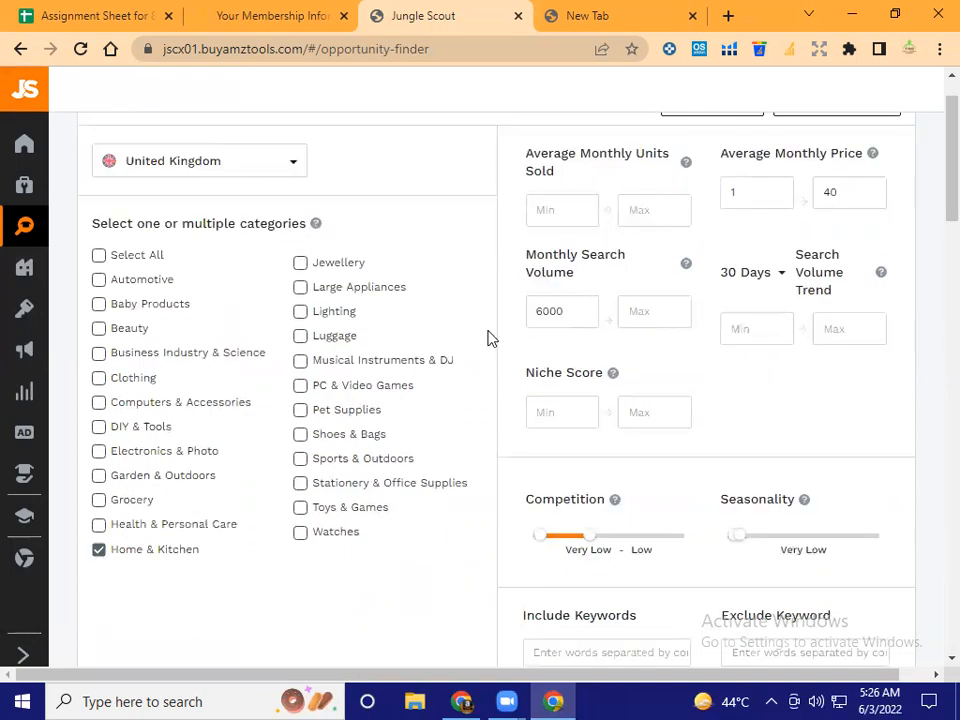
scroll(591, 425, up, 3)
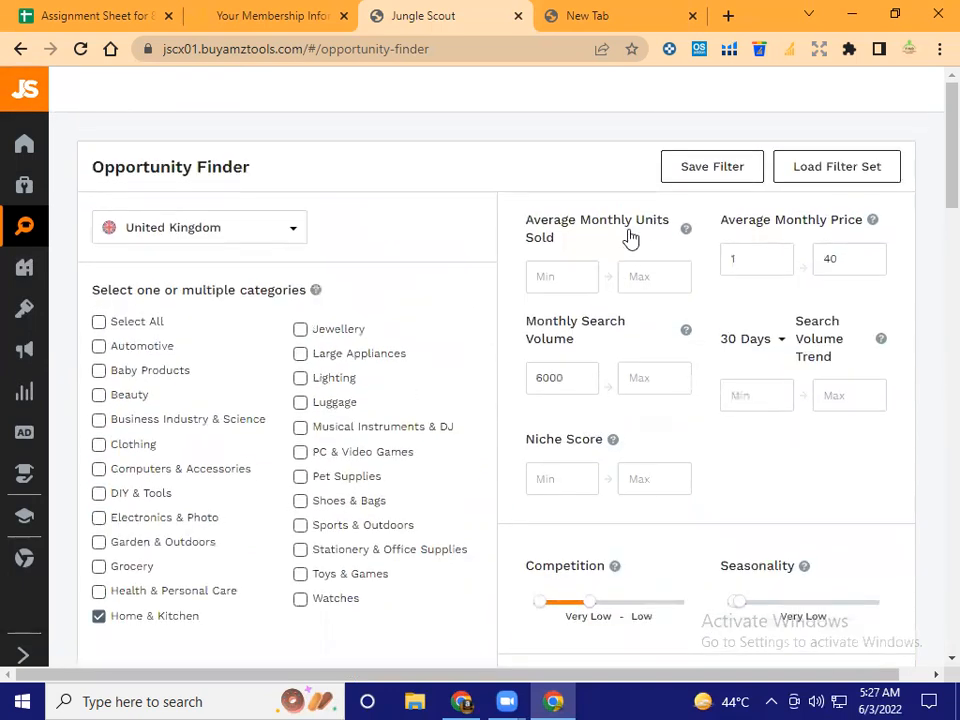
- Examine the whole list of niche results, from Bracelet Making Kit down to Sublimation Blanks
scroll(654, 394, down, 5)
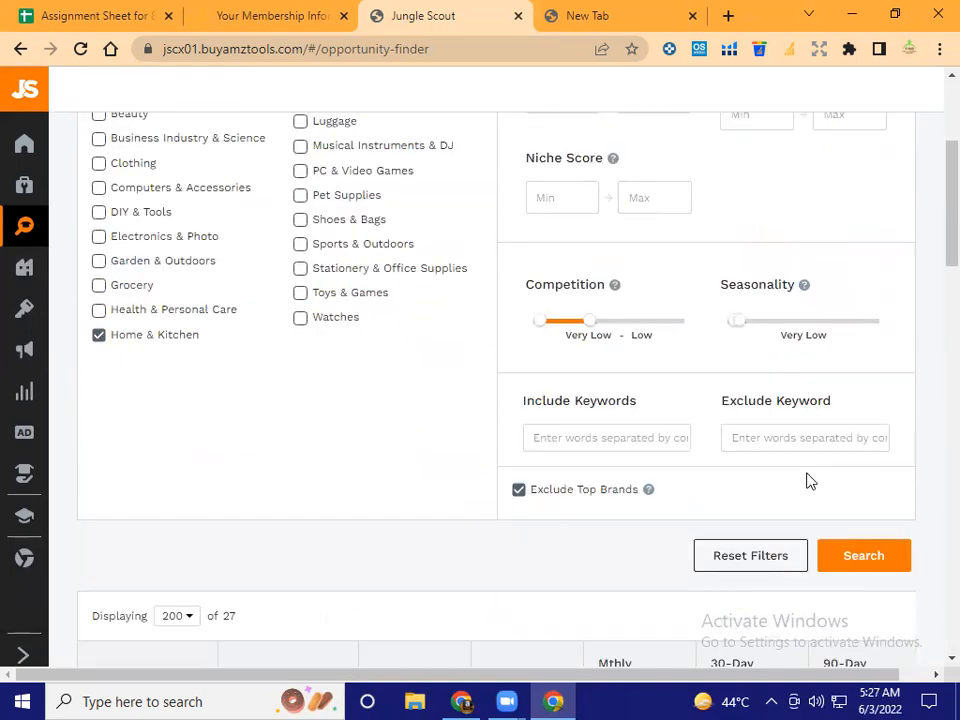
scroll(469, 328, down, 6)
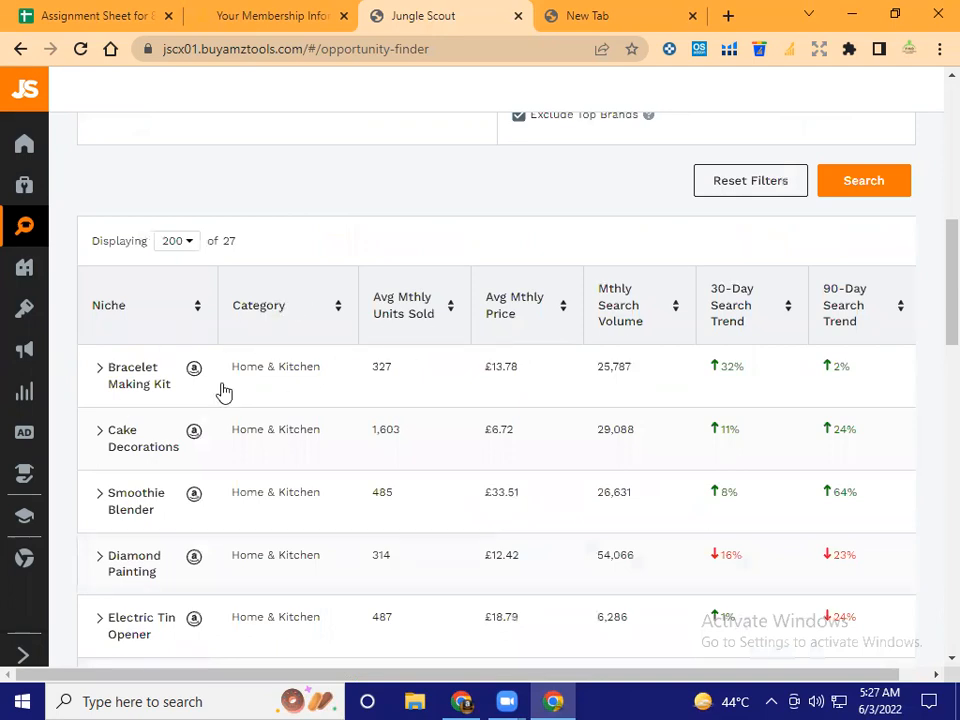
scroll(167, 418, down, 8)
scroll(246, 420, down, 5)
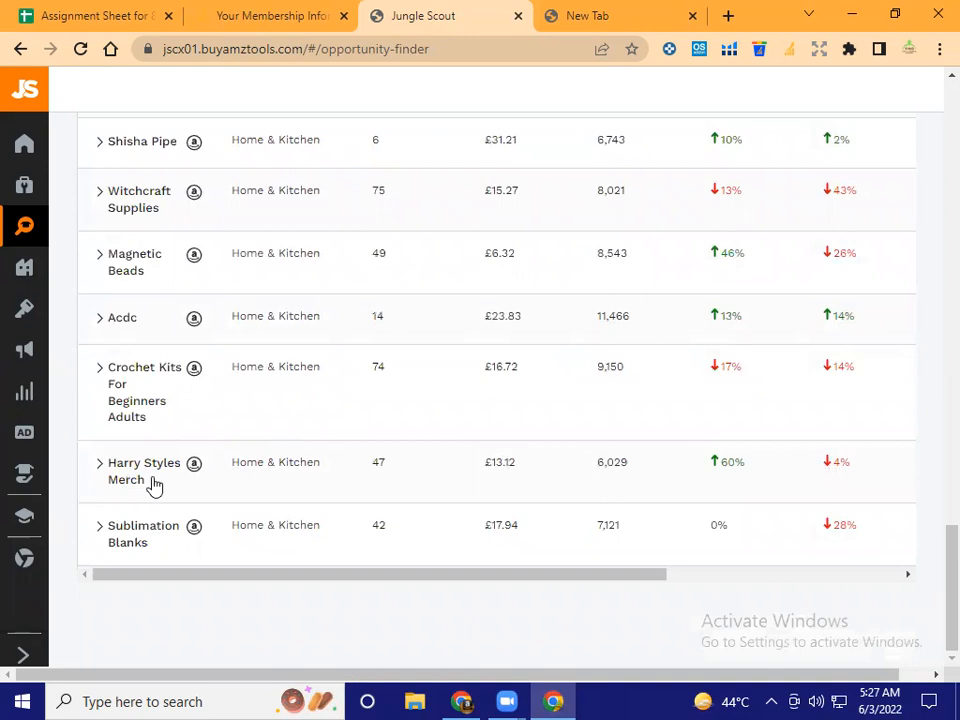
scroll(204, 485, up, 13)
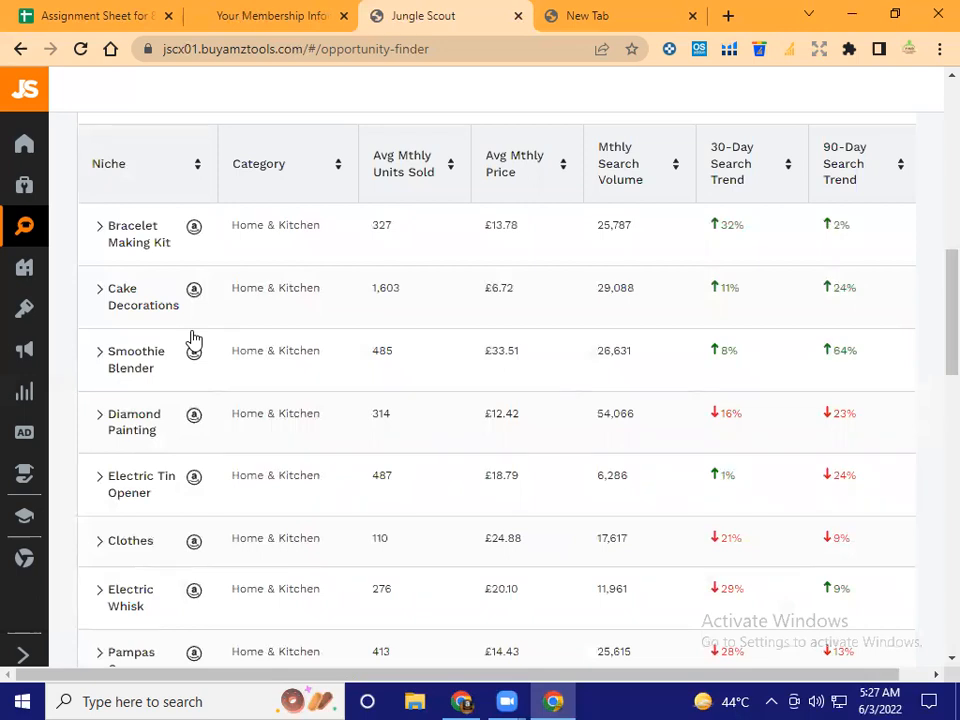
scroll(194, 341, up, 1)
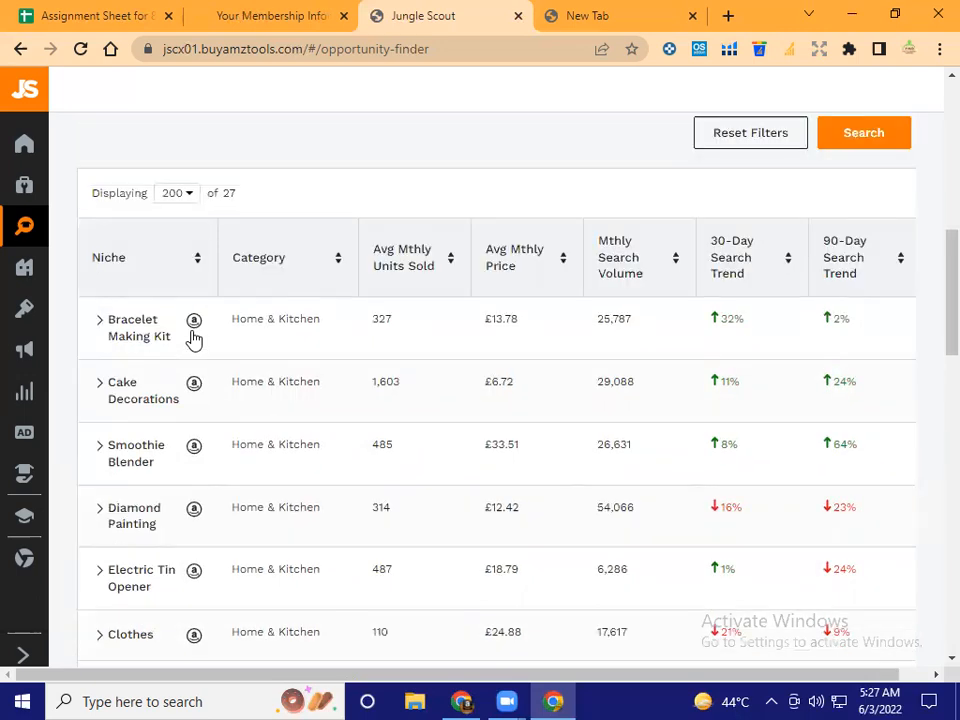
scroll(194, 341, up, 2)
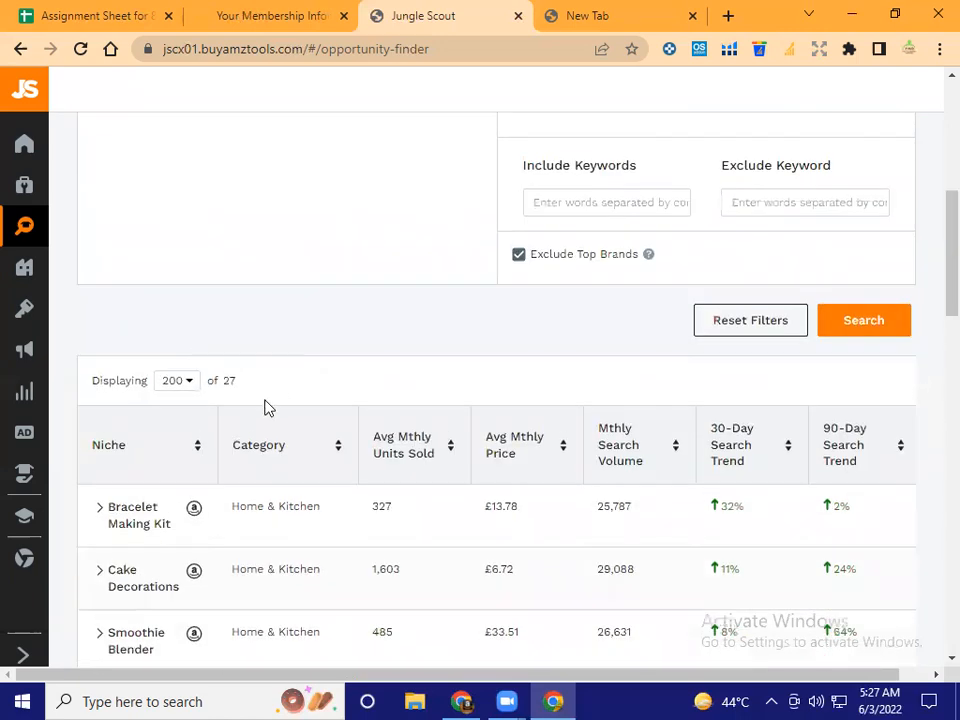
- Recheck the selected marketplace, category and price range, along with the competition and top-brand exclusion filters
scroll(266, 407, up, 5)
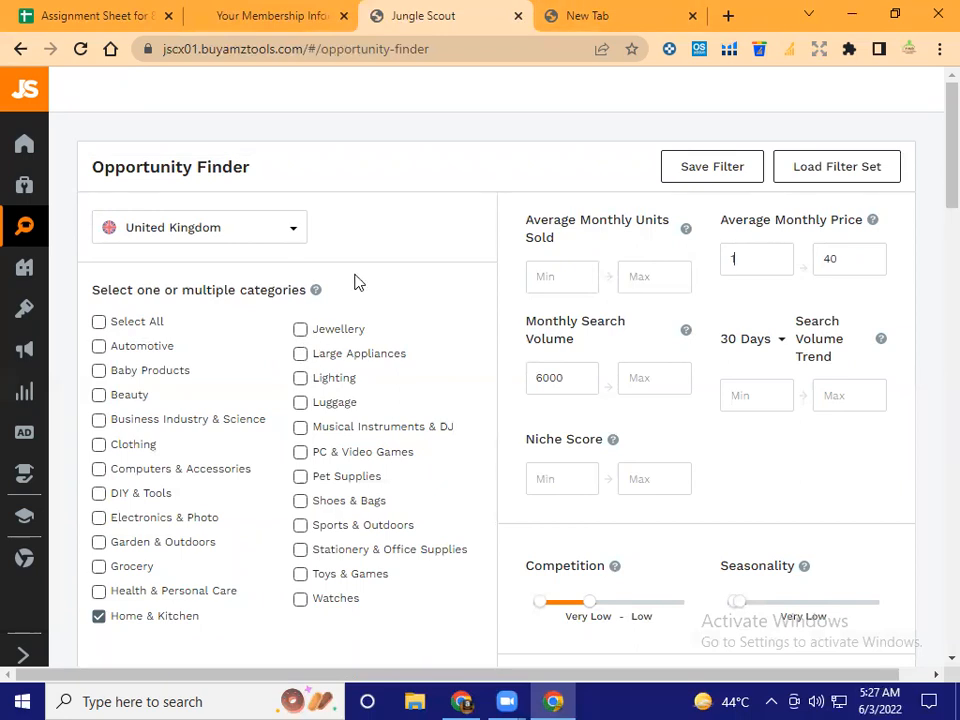
scroll(428, 381, down, 5)
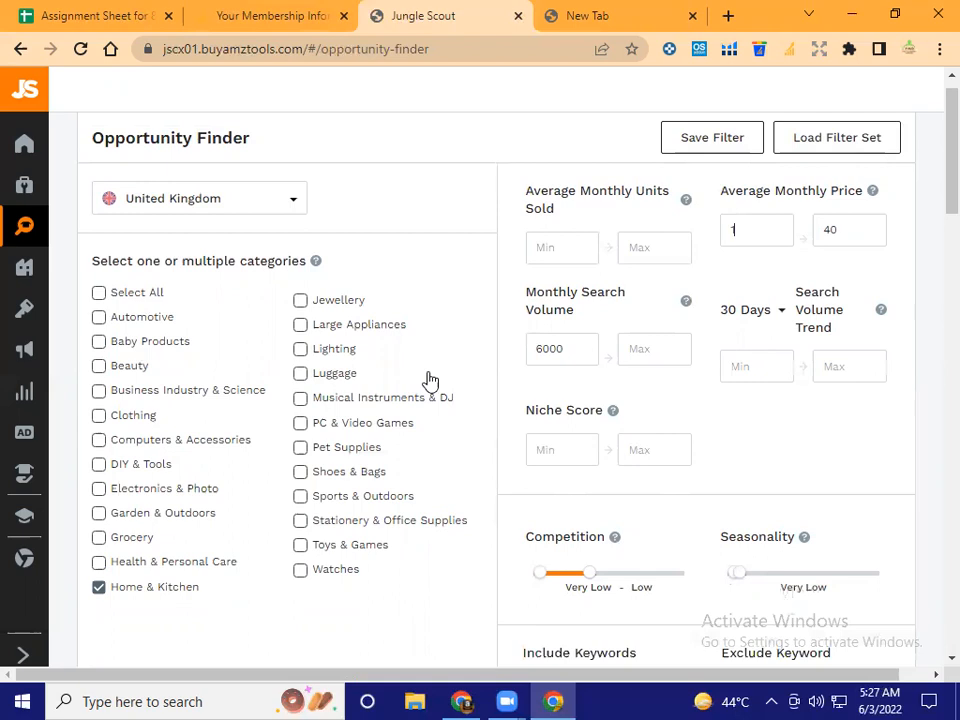
scroll(428, 381, down, 3)
scroll(430, 380, up, 9)
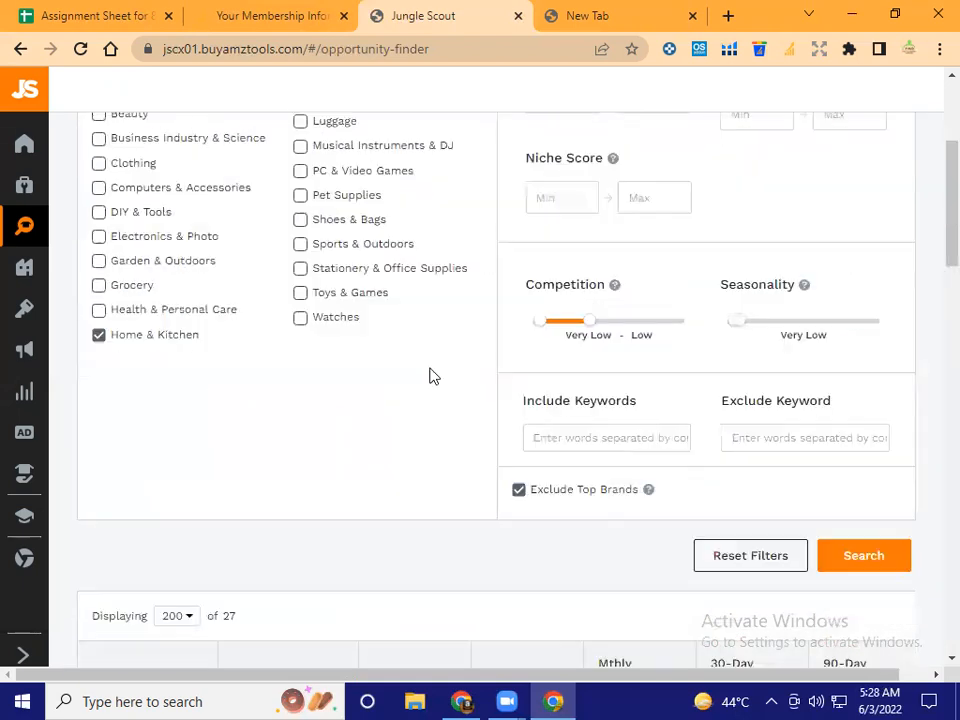
click(600, 15)
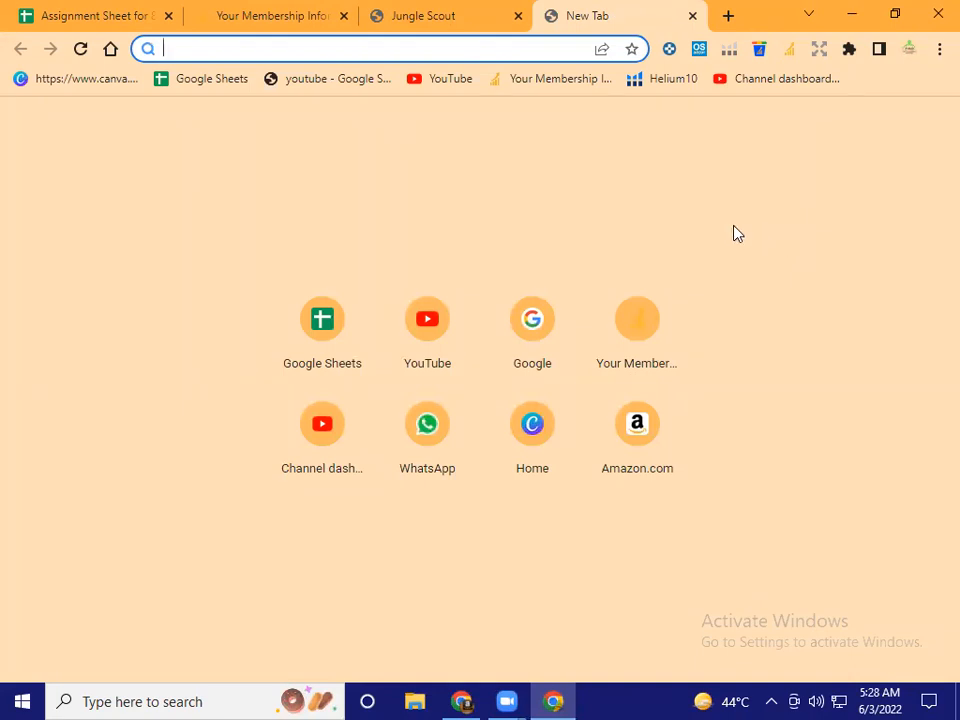
click(274, 9)
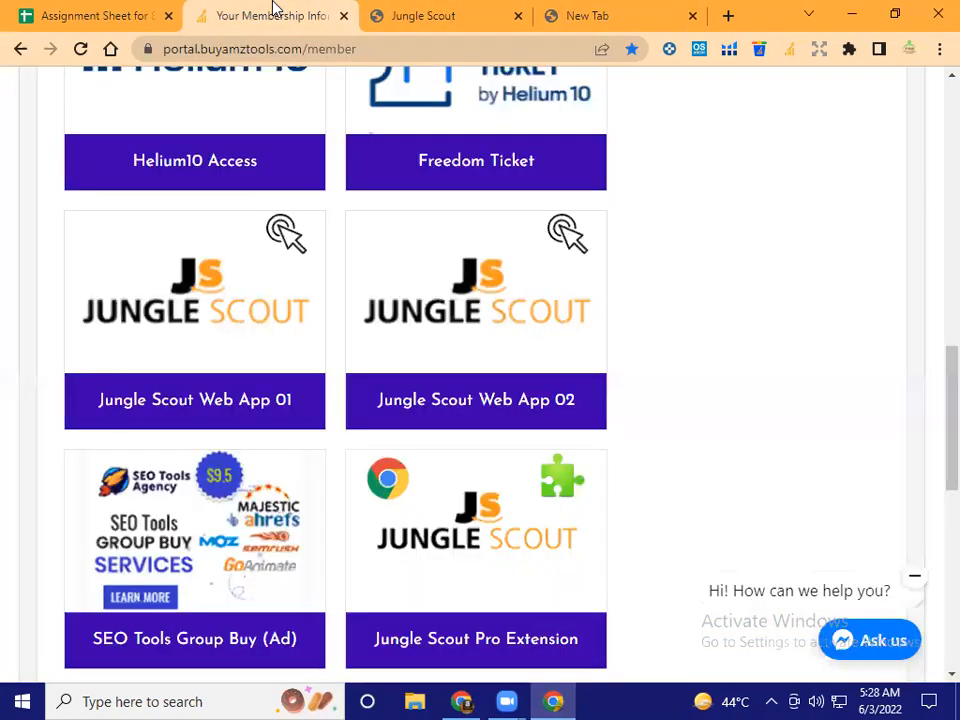
click(428, 10)
- Open the Amazon listings for the Diamond Painting niche and open the Bimkole 5D Couple Stove kit from the highly rated products
scroll(306, 390, down, 5)
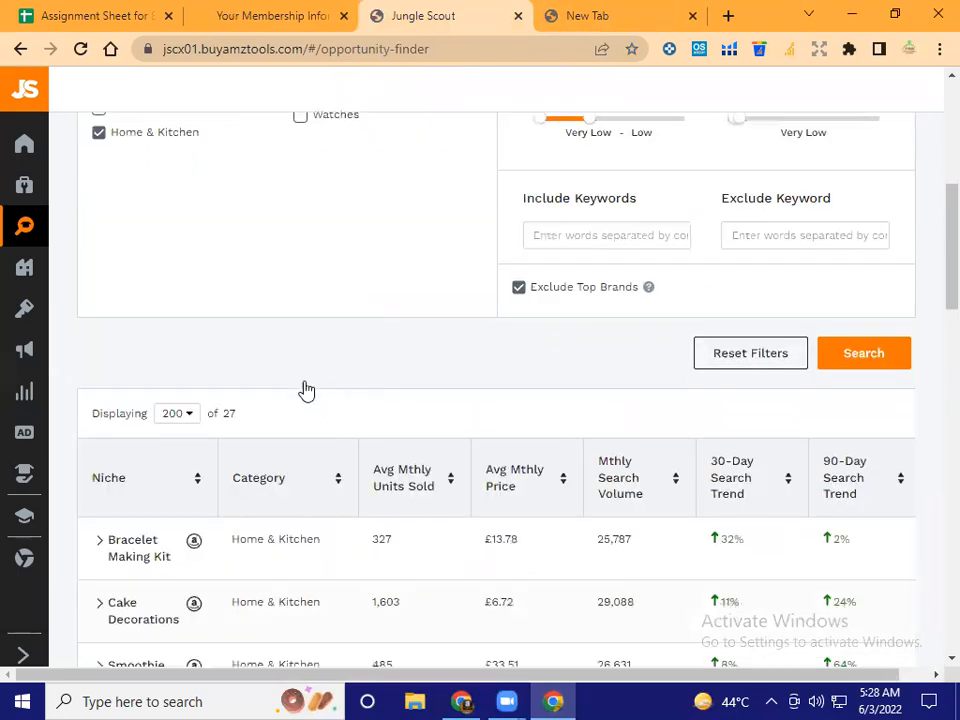
scroll(306, 390, down, 5)
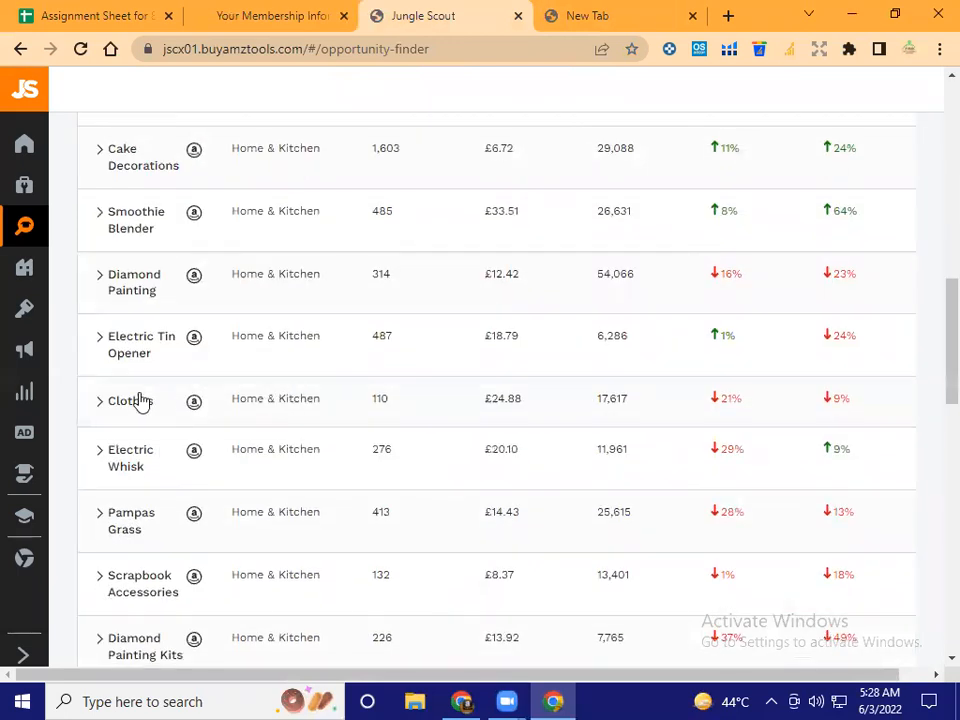
click(193, 276)
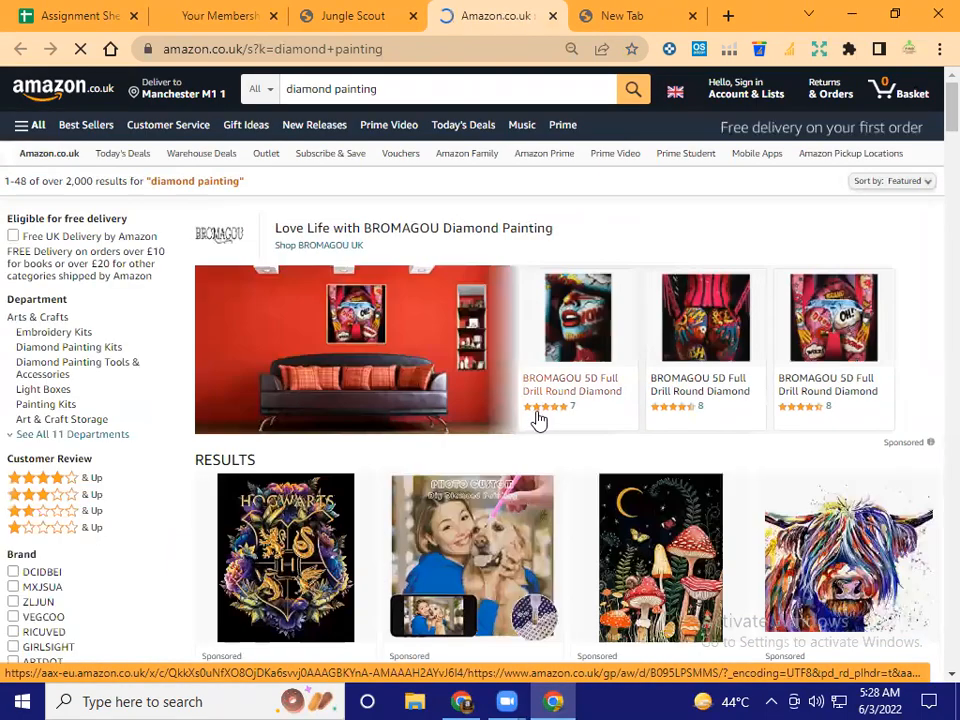
scroll(538, 420, down, 10)
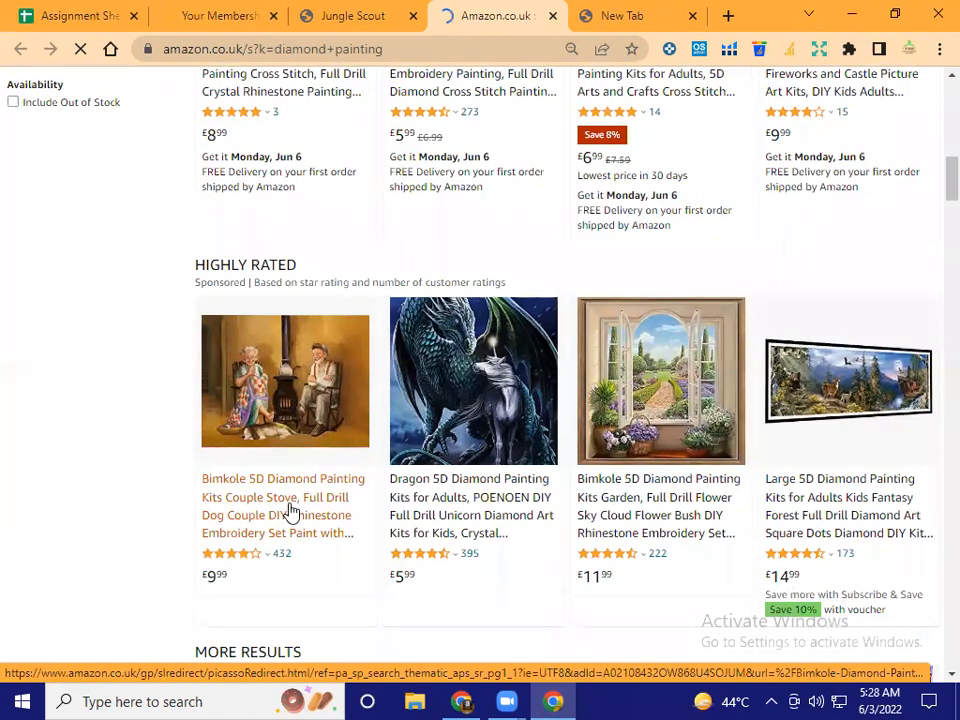
- Switch to the Keepa website and log in with the saved username and password
click(610, 14)
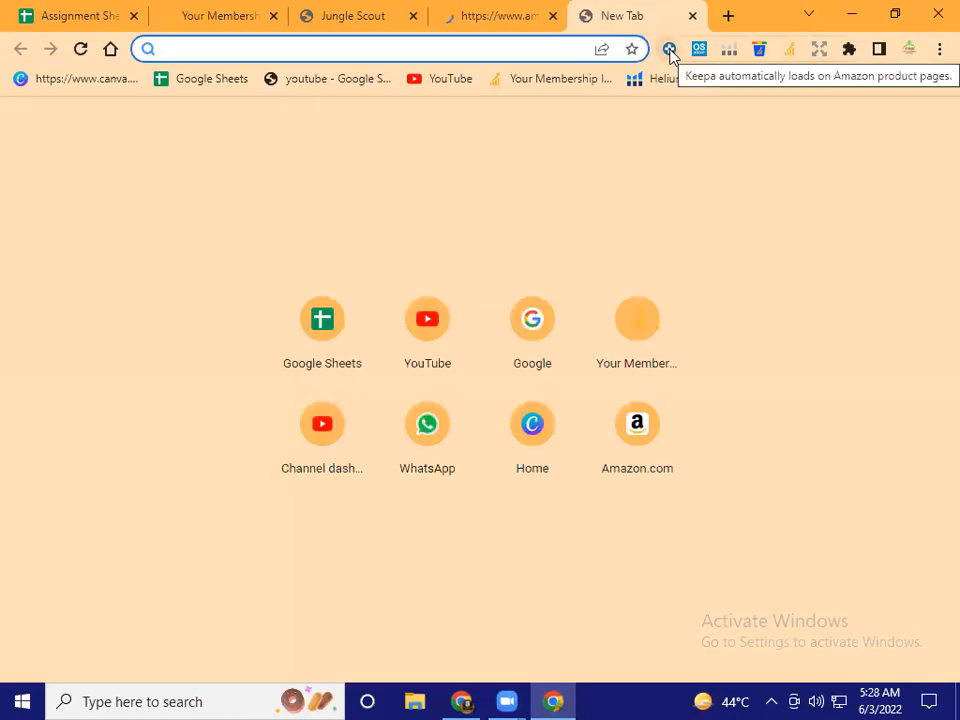
click(670, 50)
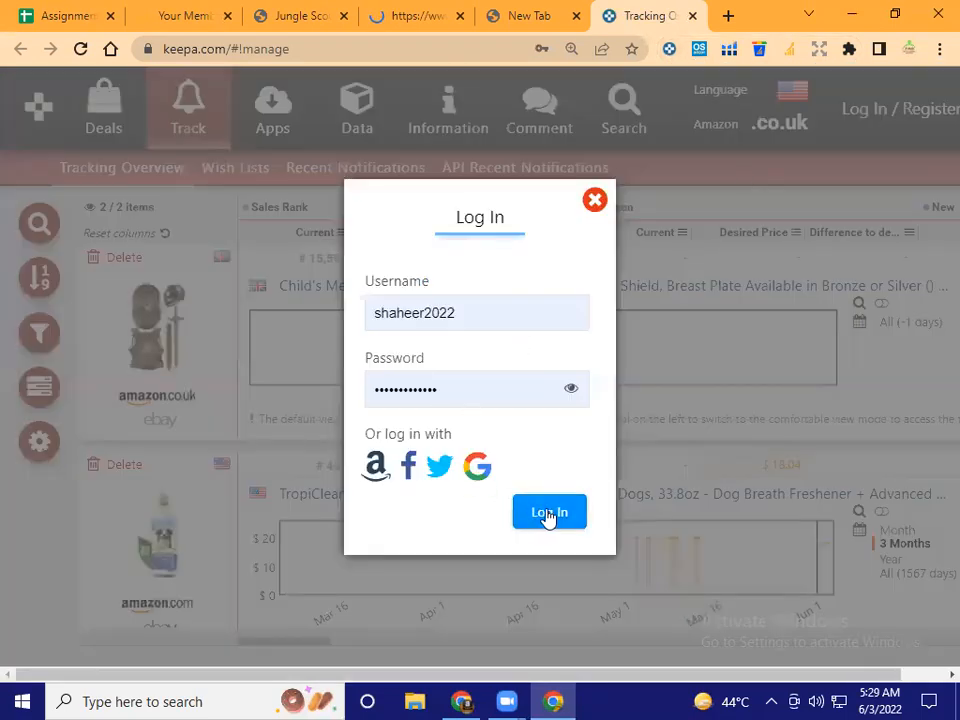
click(548, 513)
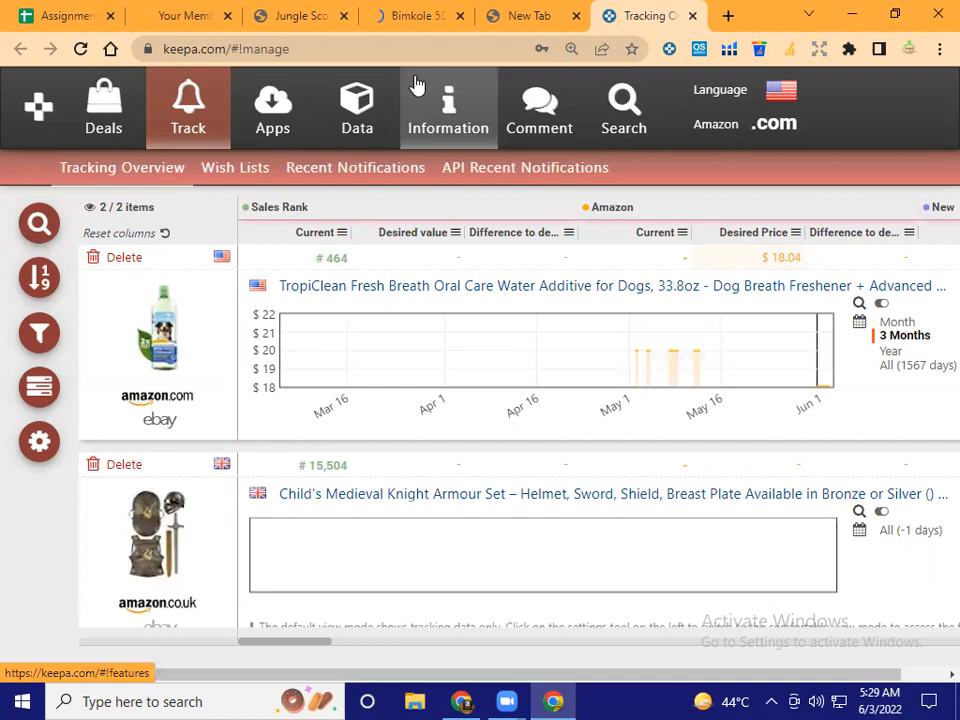
- Open Keepa's Product Finder and go to its Sales Rank & Price Types filters
click(361, 119)
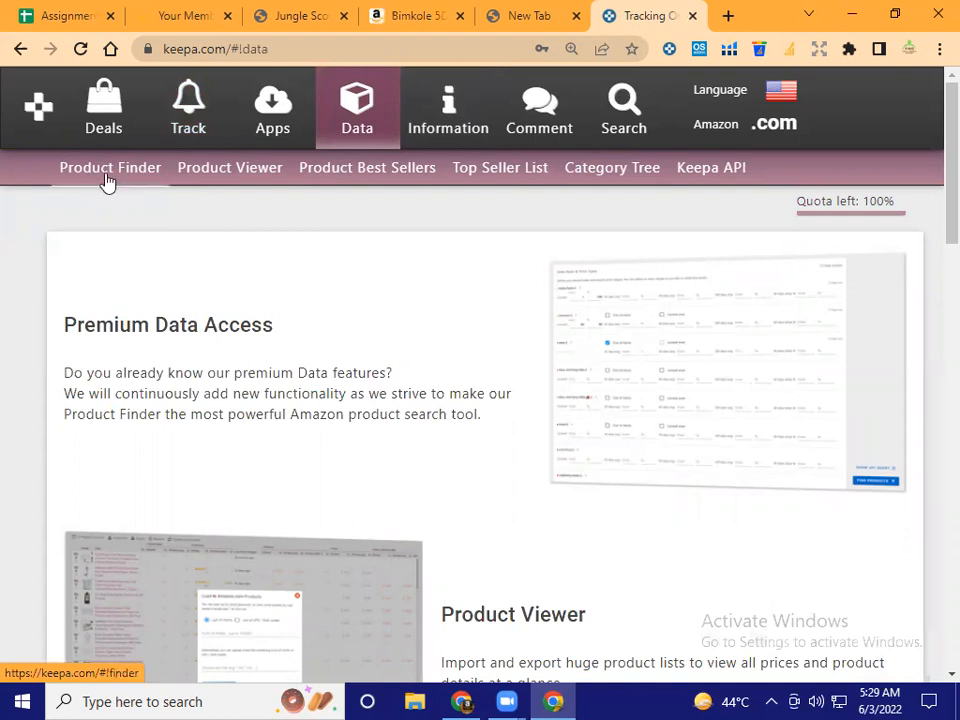
click(118, 180)
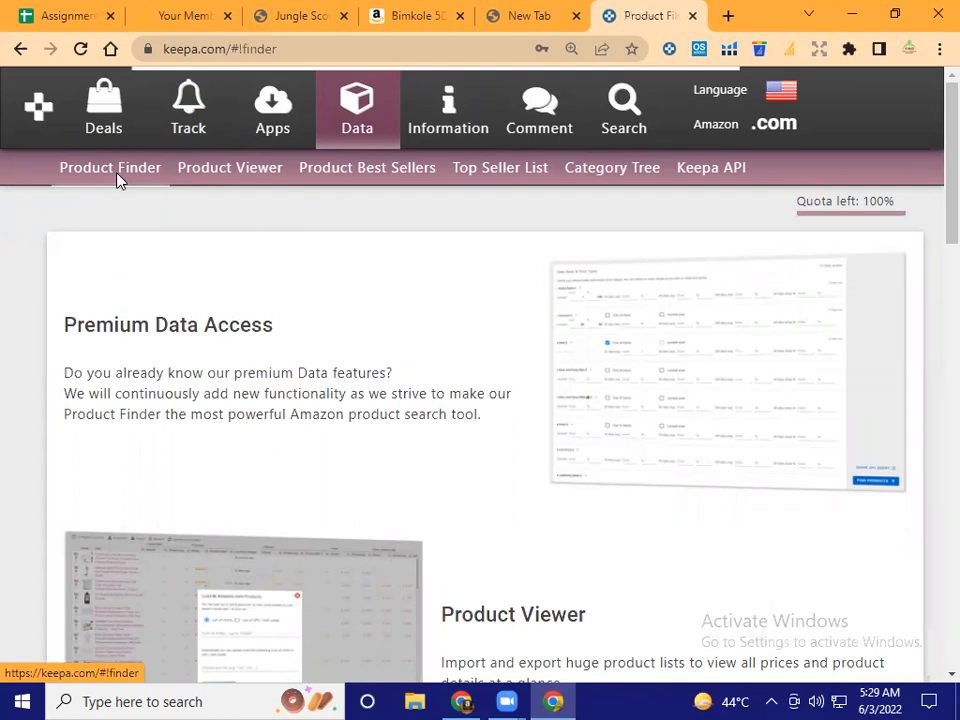
scroll(296, 280, down, 1)
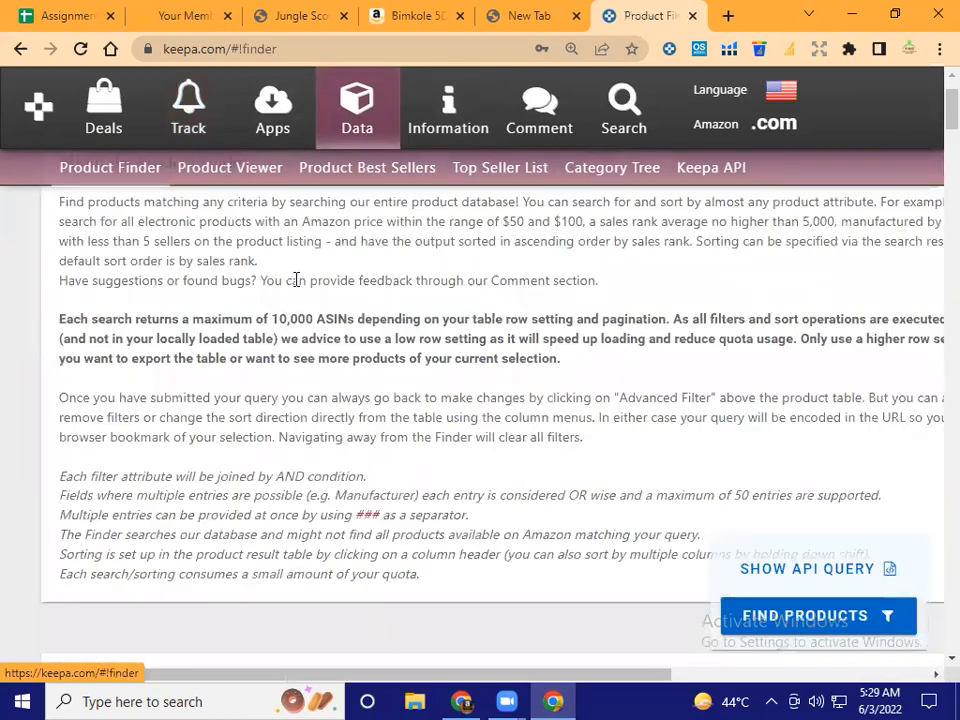
scroll(316, 264, down, 5)
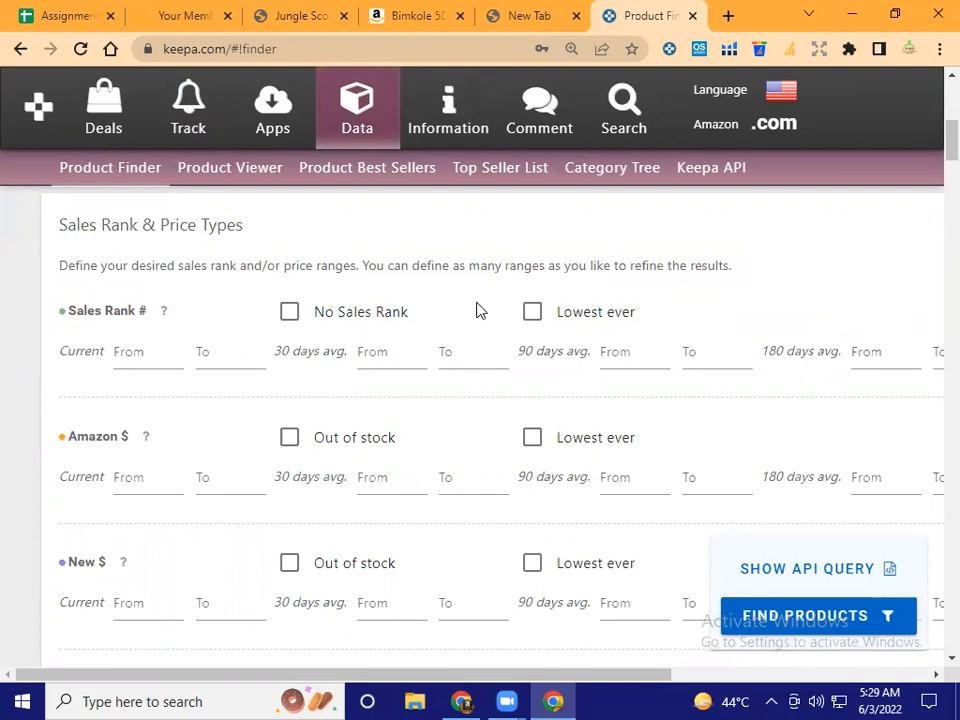
- Examine all the Product Finder filter sections, from sales rank and price types through offer counts to the additional switches and settings
key(ctrl+minus)
key(ctrl+minus)
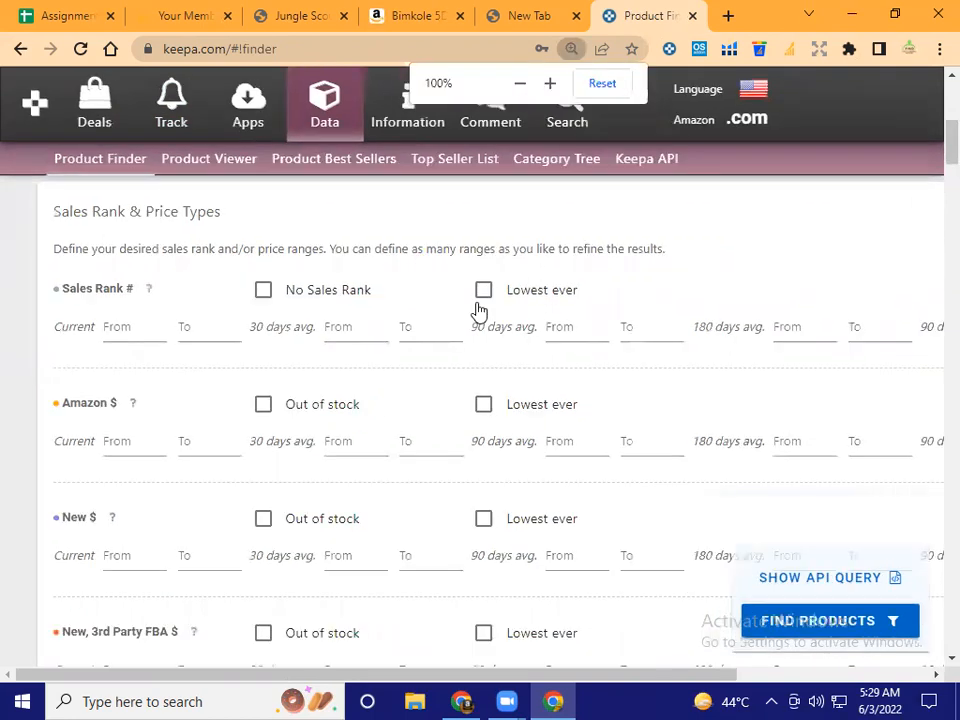
key(ctrl+minus)
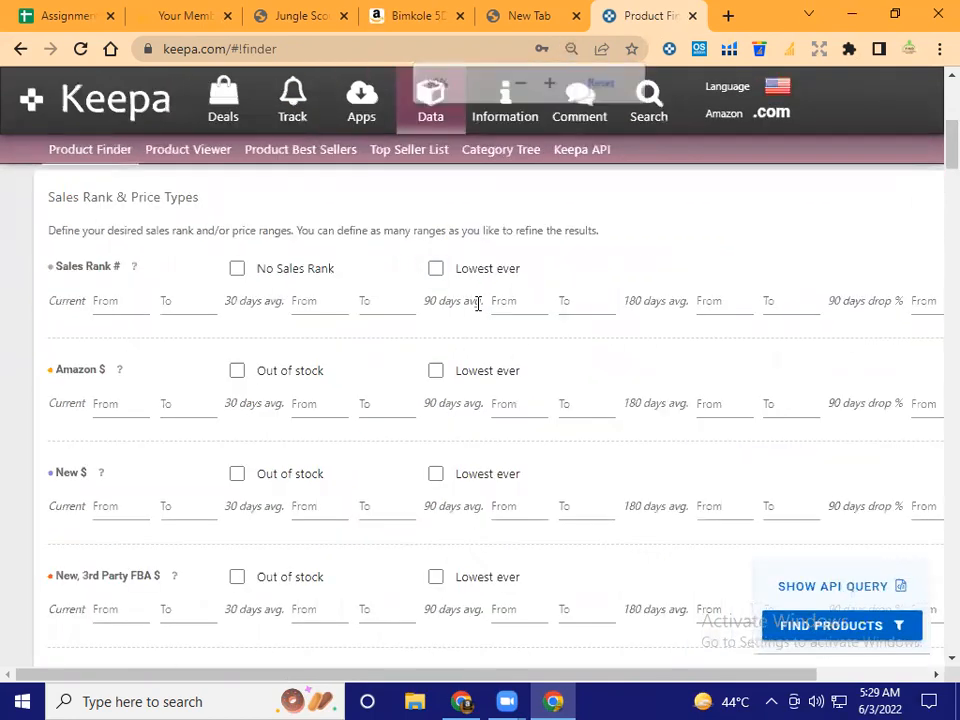
key(ctrl+minus)
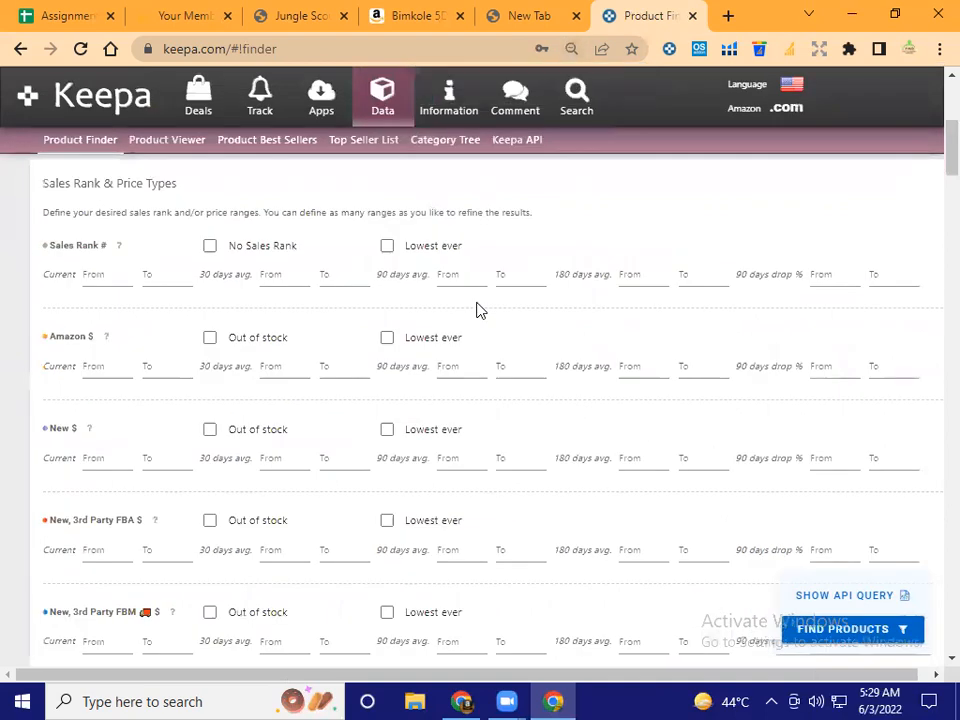
key(ctrl+minus)
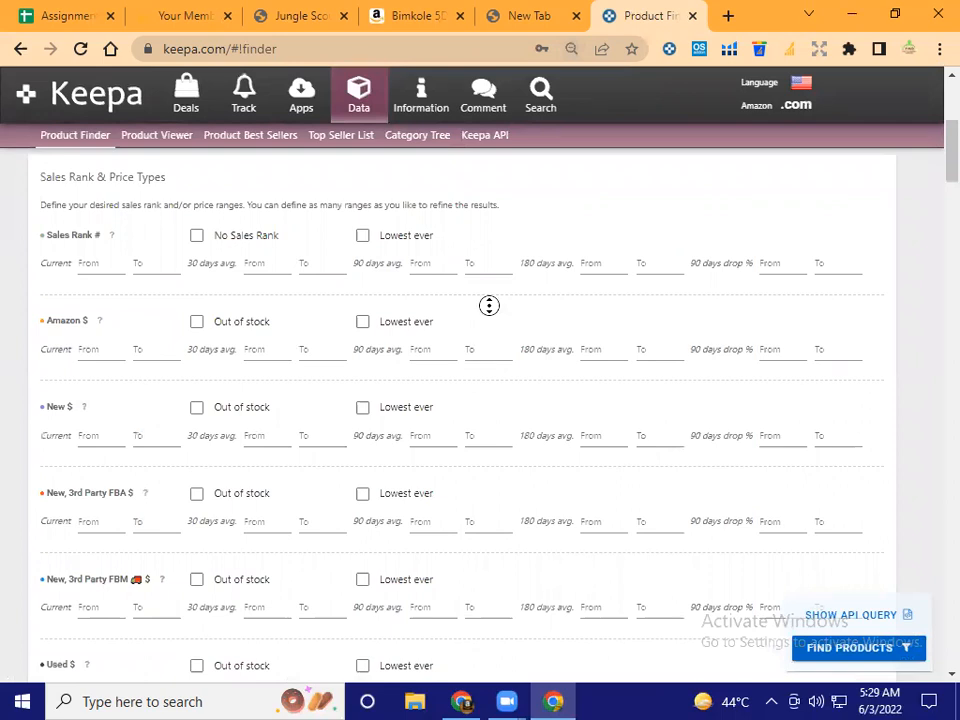
scroll(489, 305, up, 4)
scroll(712, 376, down, 20)
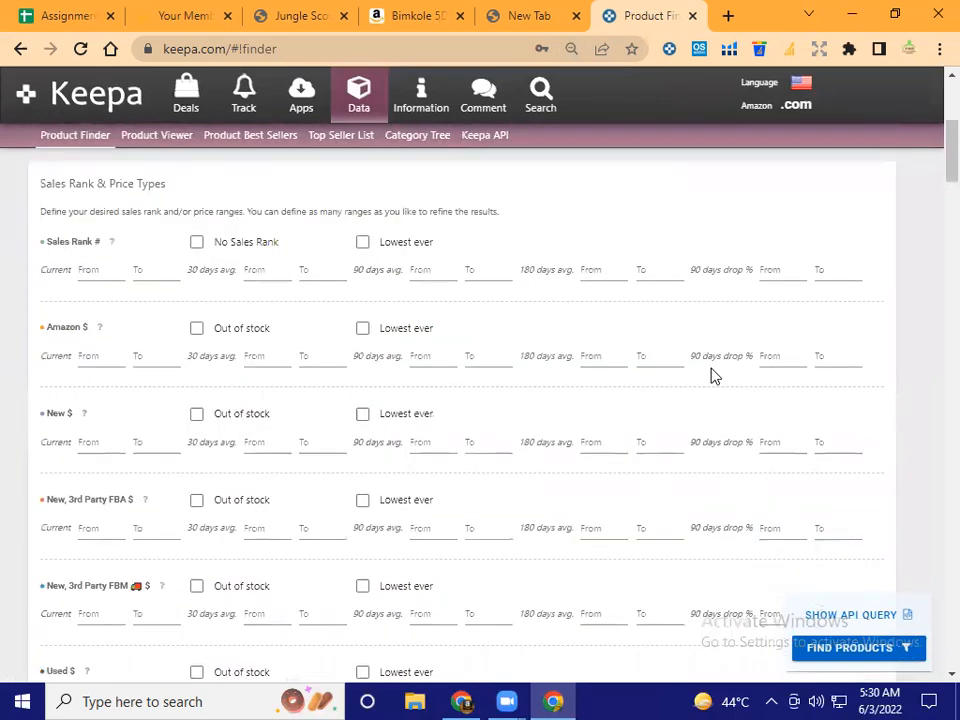
scroll(712, 372, down, 8)
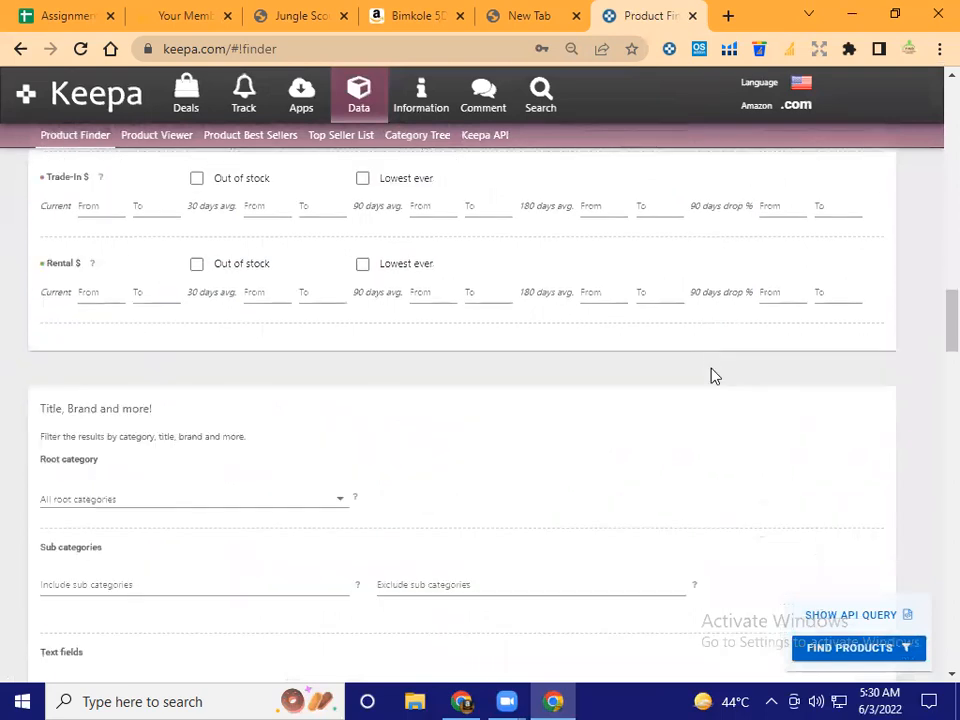
scroll(712, 376, down, 9)
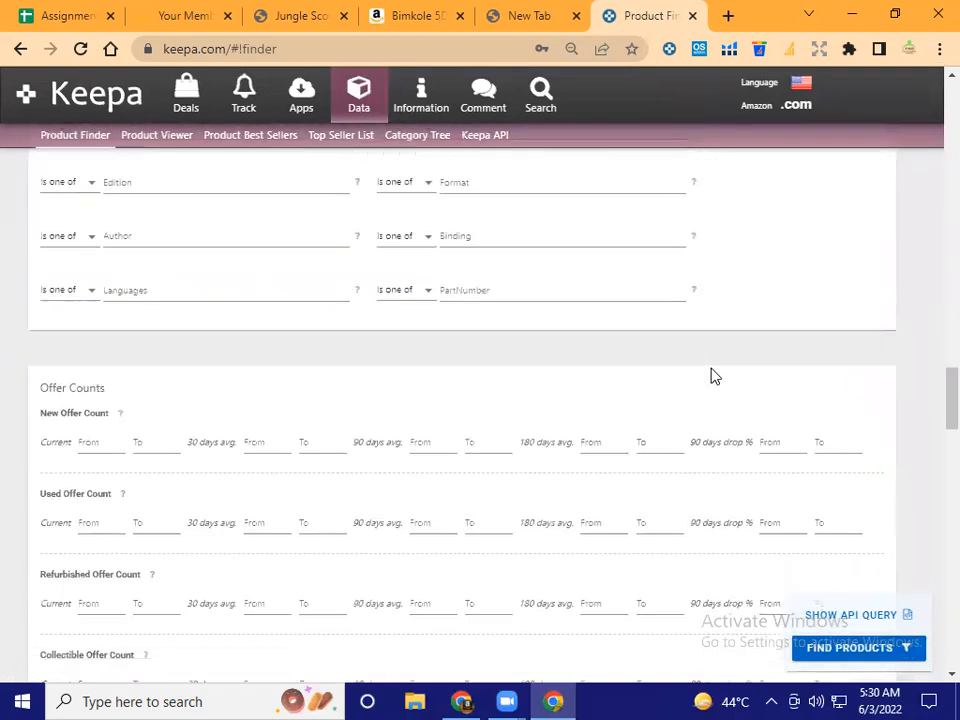
scroll(712, 376, down, 7)
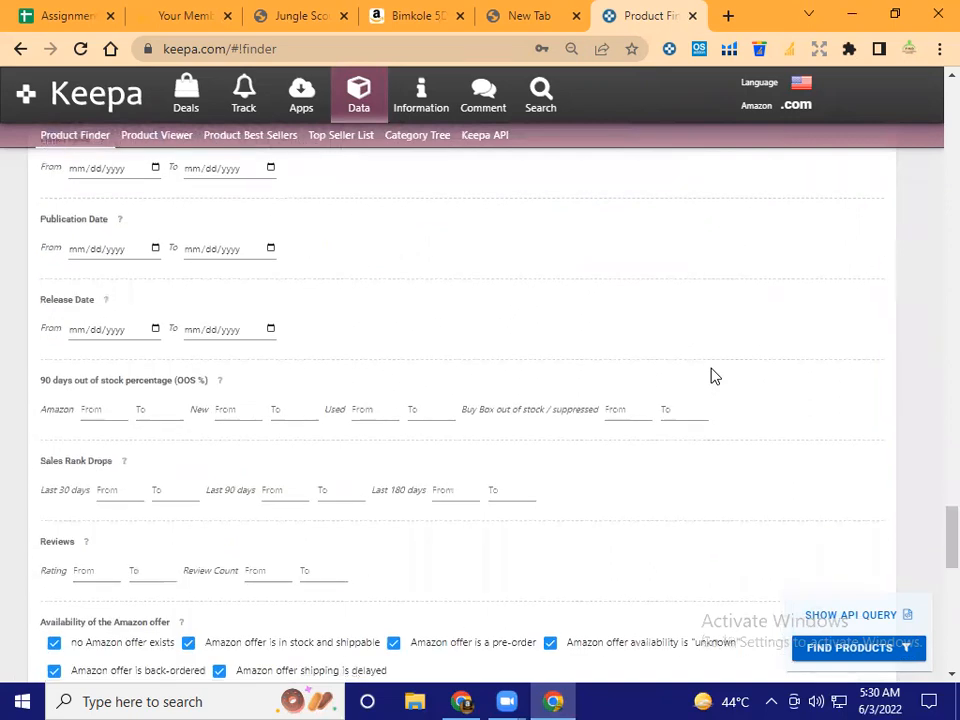
scroll(712, 376, down, 7)
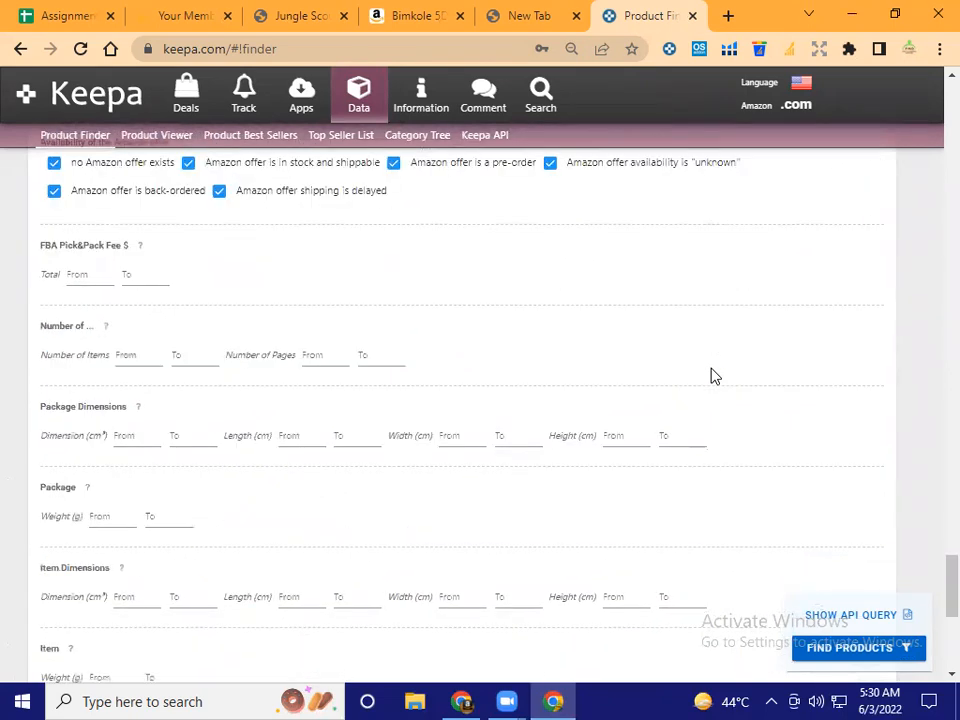
scroll(712, 376, down, 3)
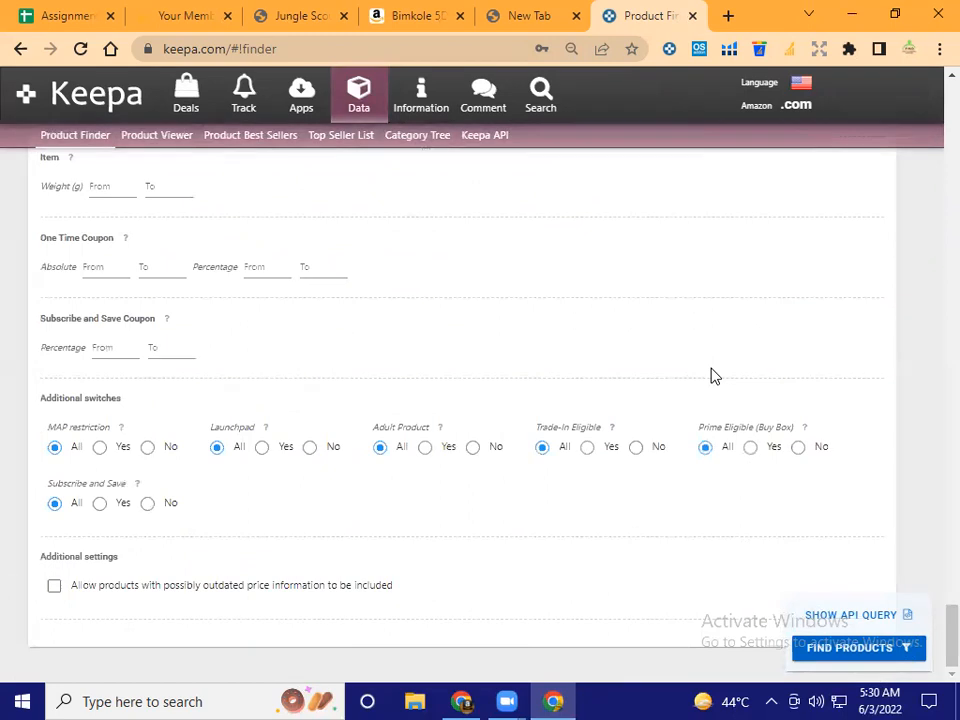
scroll(712, 376, up, 20)
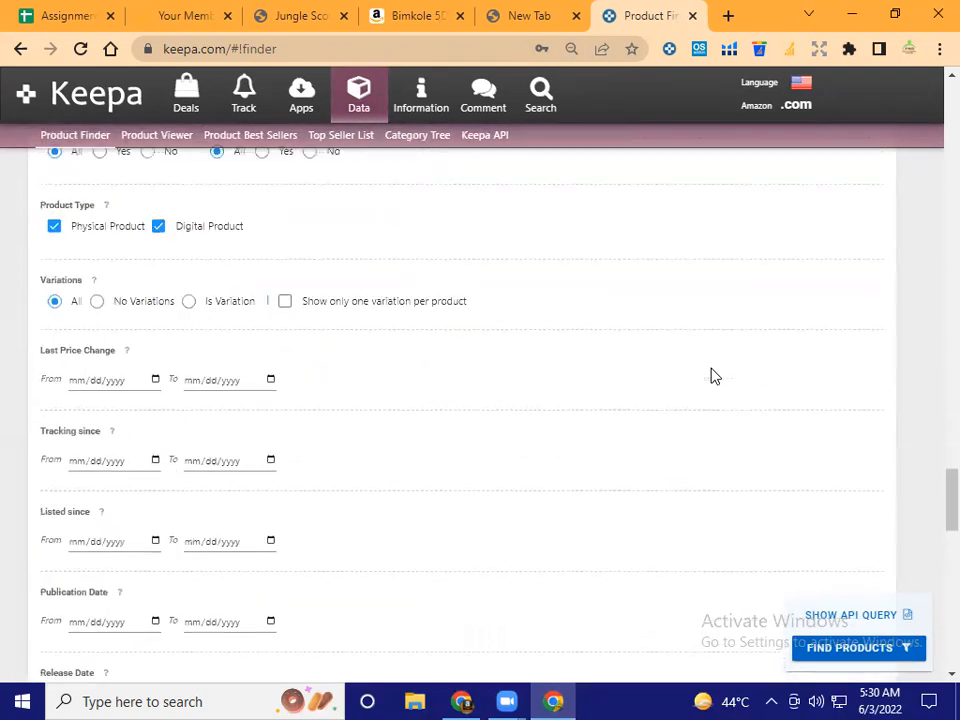
scroll(713, 376, up, 20)
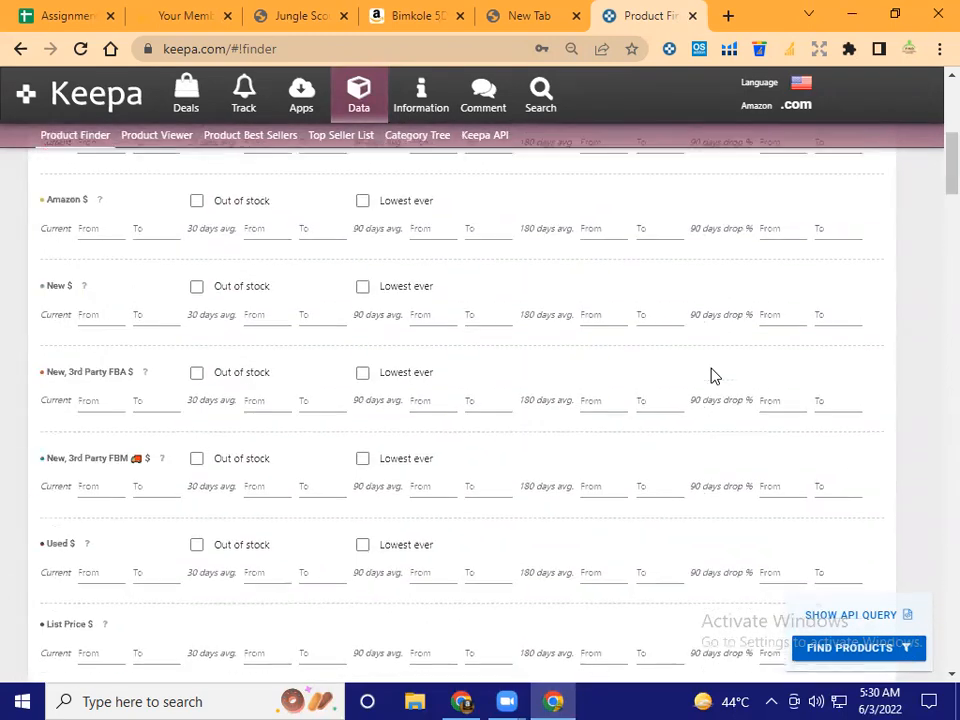
scroll(712, 372, down, 3)
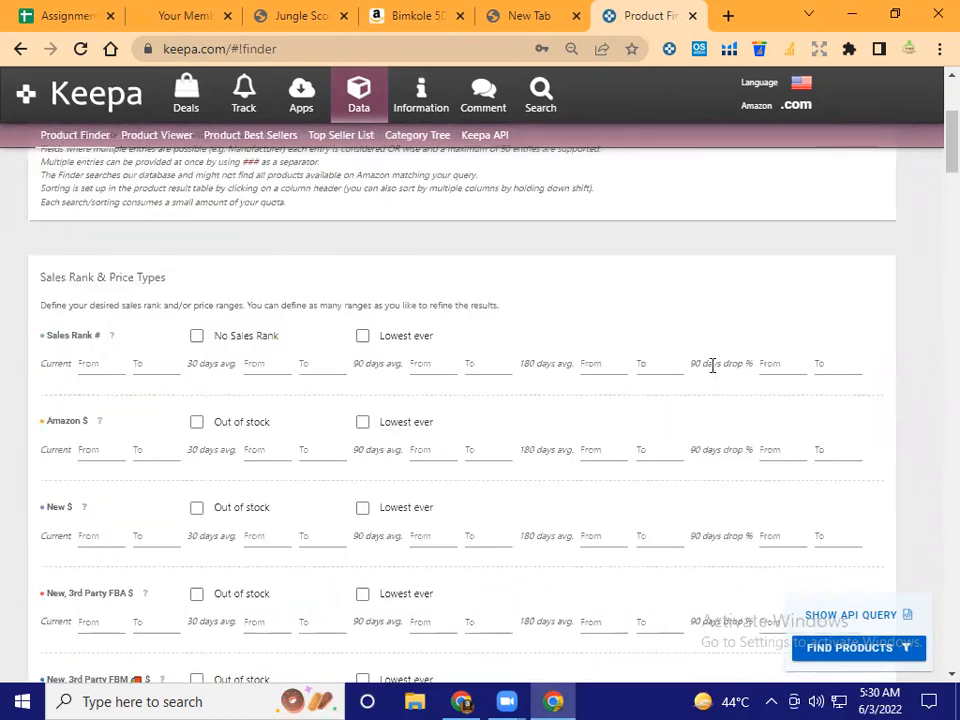
- Restrict the product filter to items that are out of stock at Amazon's own price
key(ctrl+plus)
key(ctrl+plus)
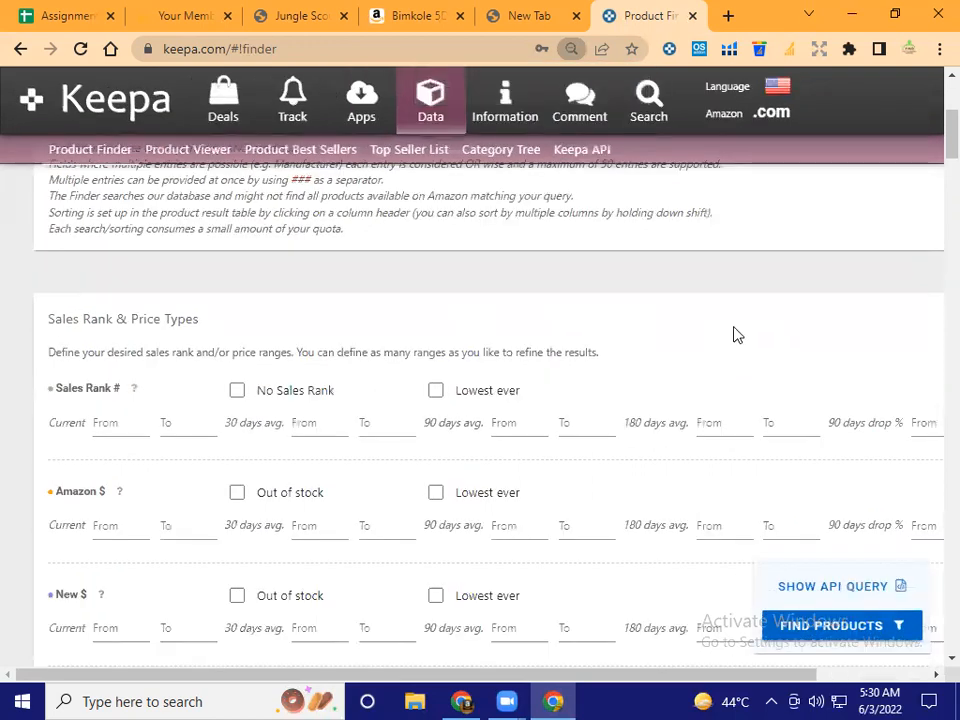
scroll(729, 338, down, 1)
scroll(729, 336, down, 1)
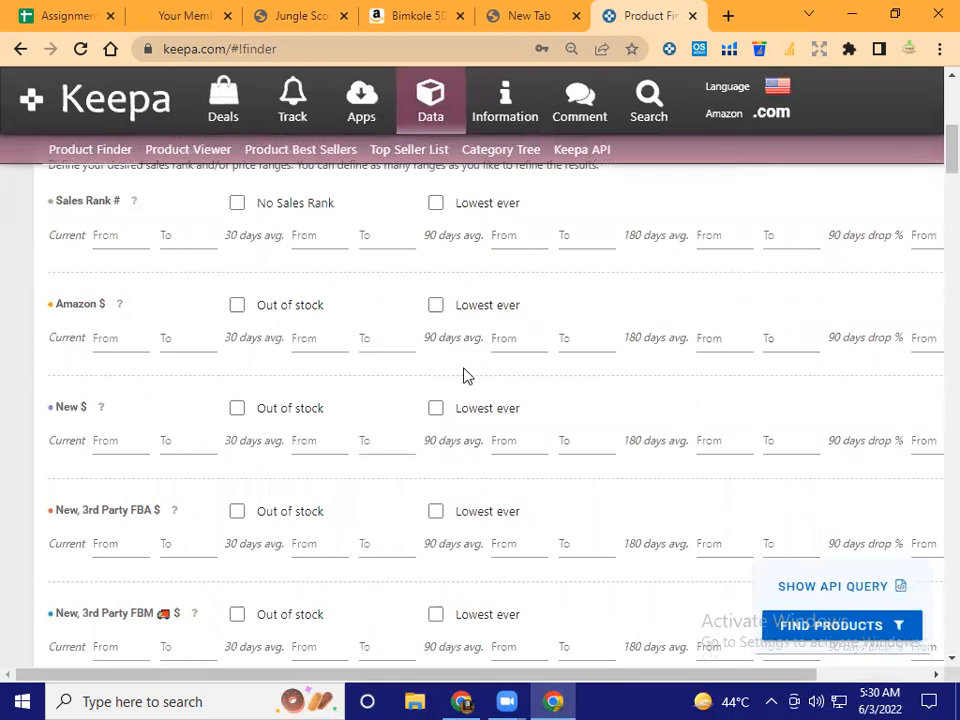
click(237, 306)
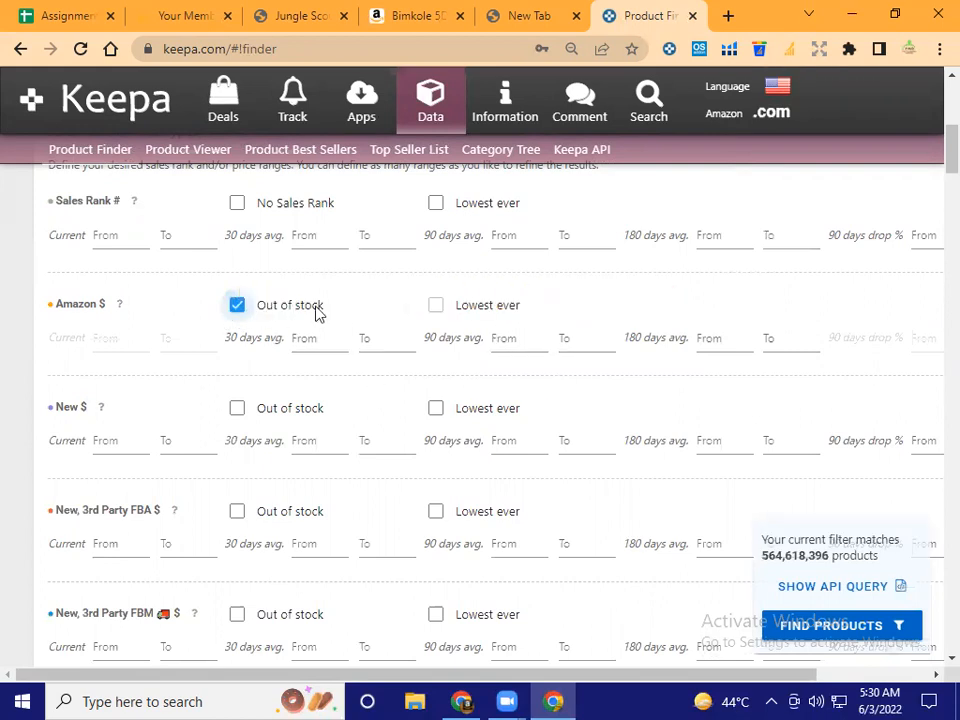
- Set the root category filter to Home & Kitchen
scroll(409, 336, down, 1)
scroll(408, 333, down, 1)
scroll(408, 345, down, 2)
scroll(409, 347, down, 2)
scroll(409, 347, down, 4)
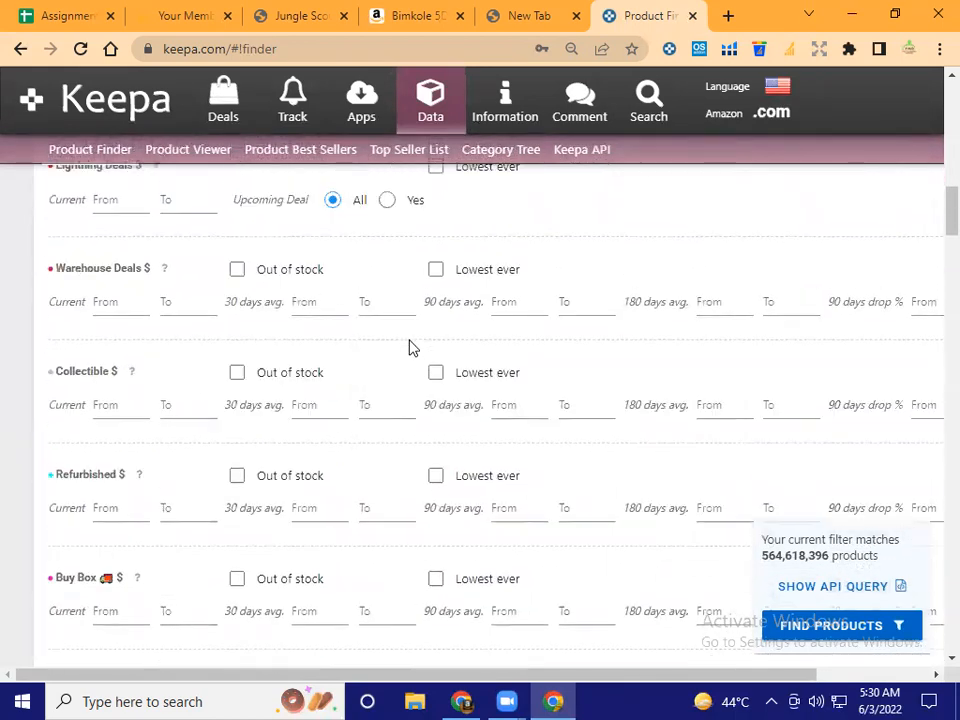
click(410, 341)
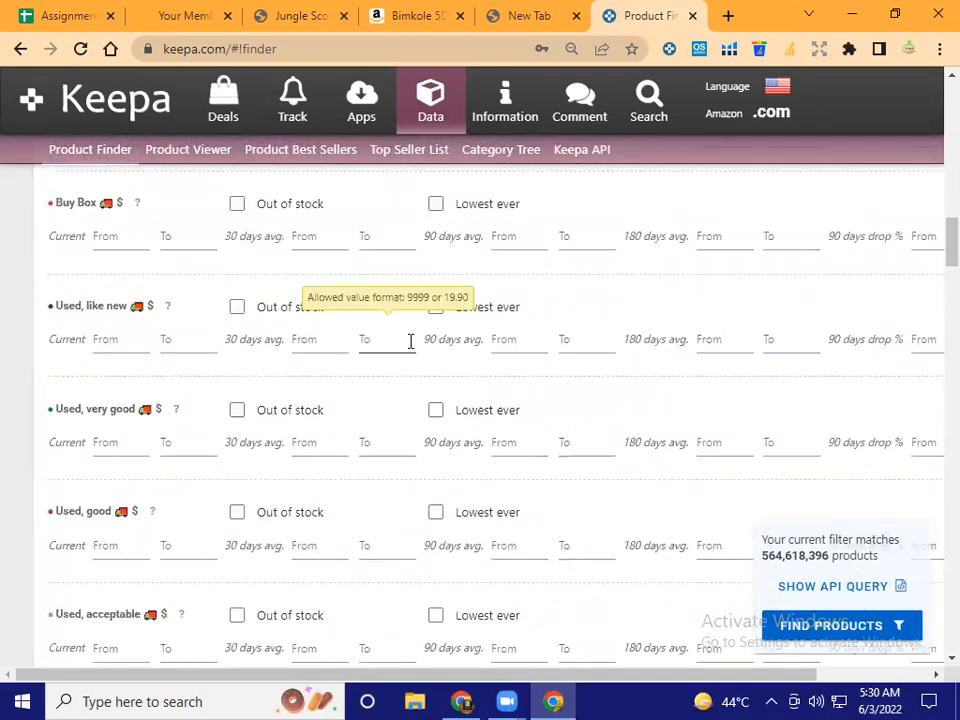
scroll(410, 341, down, 5)
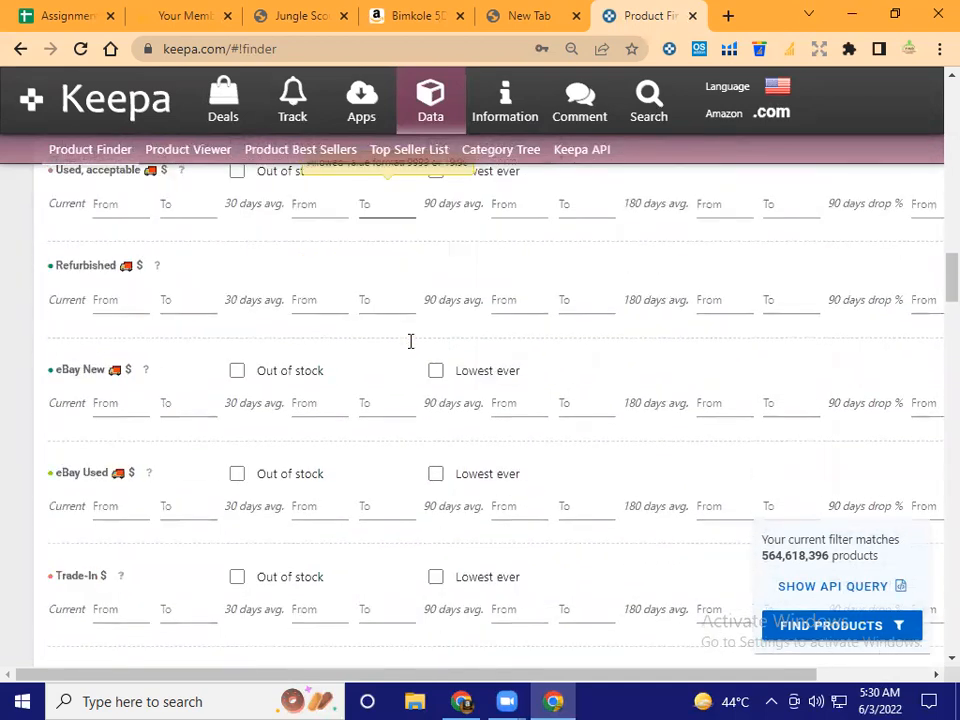
scroll(410, 346, down, 3)
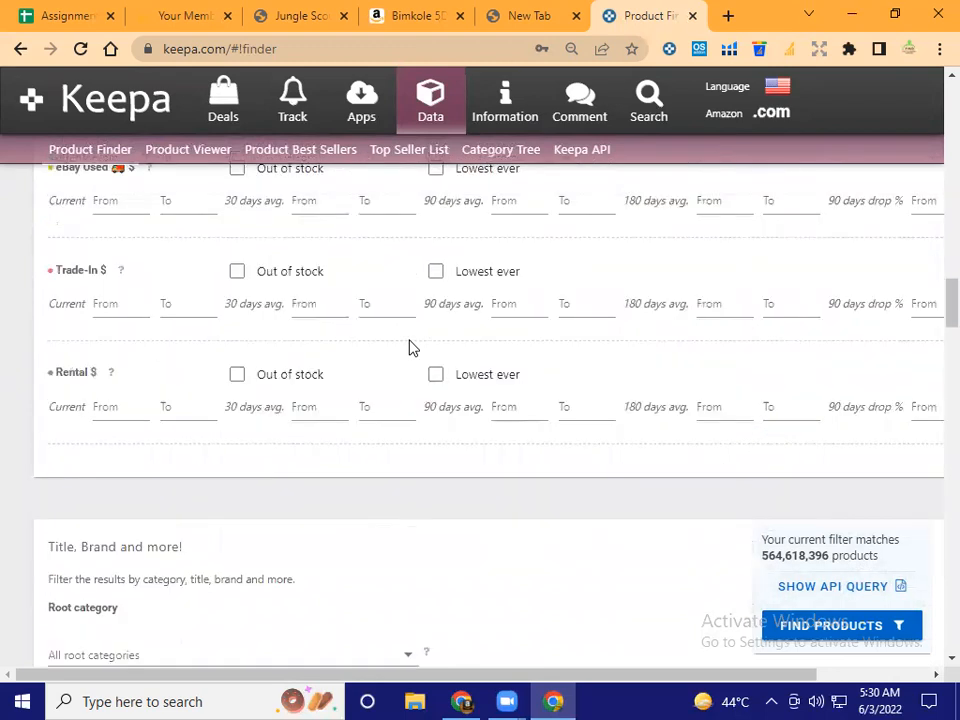
scroll(412, 346, down, 3)
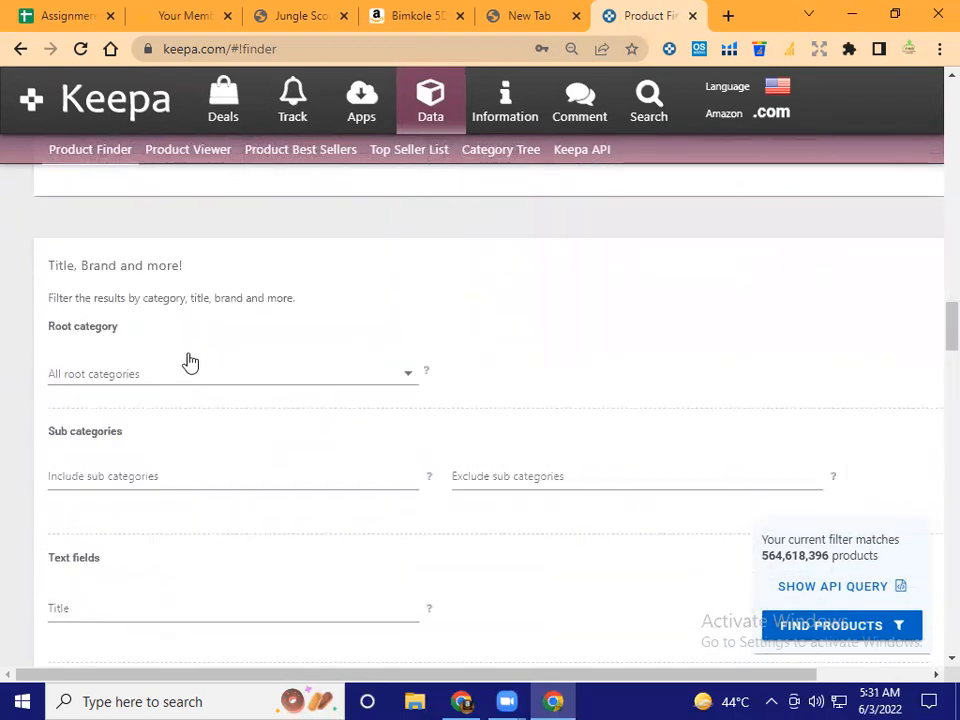
click(206, 378)
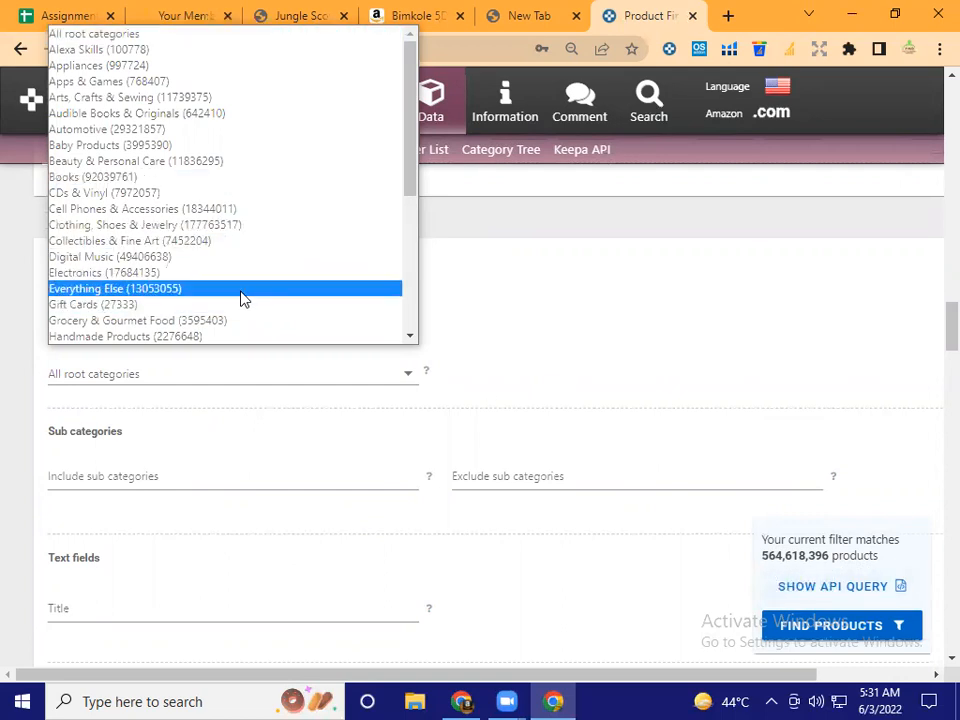
scroll(235, 306, down, 3)
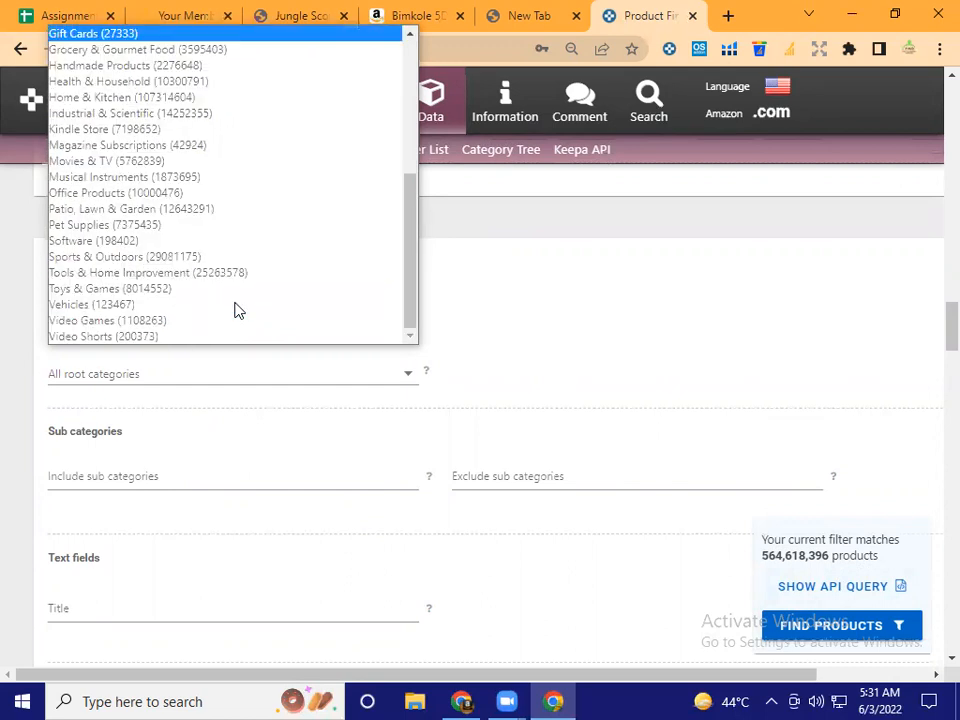
click(213, 103)
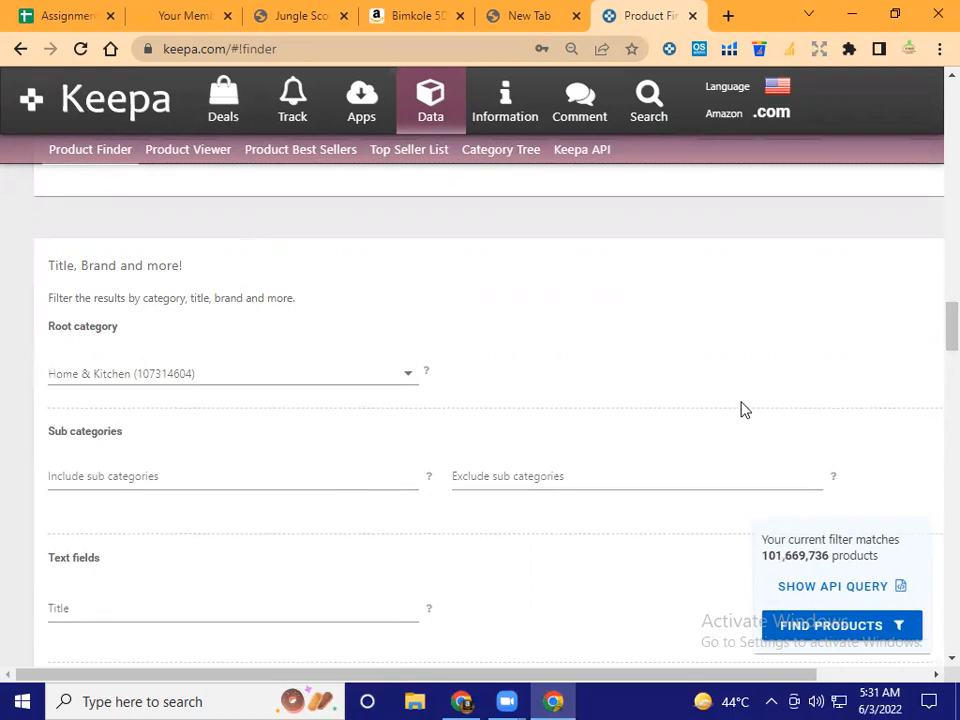
- Restrict the Buy Box Seller to 3rd Party
scroll(741, 411, down, 1)
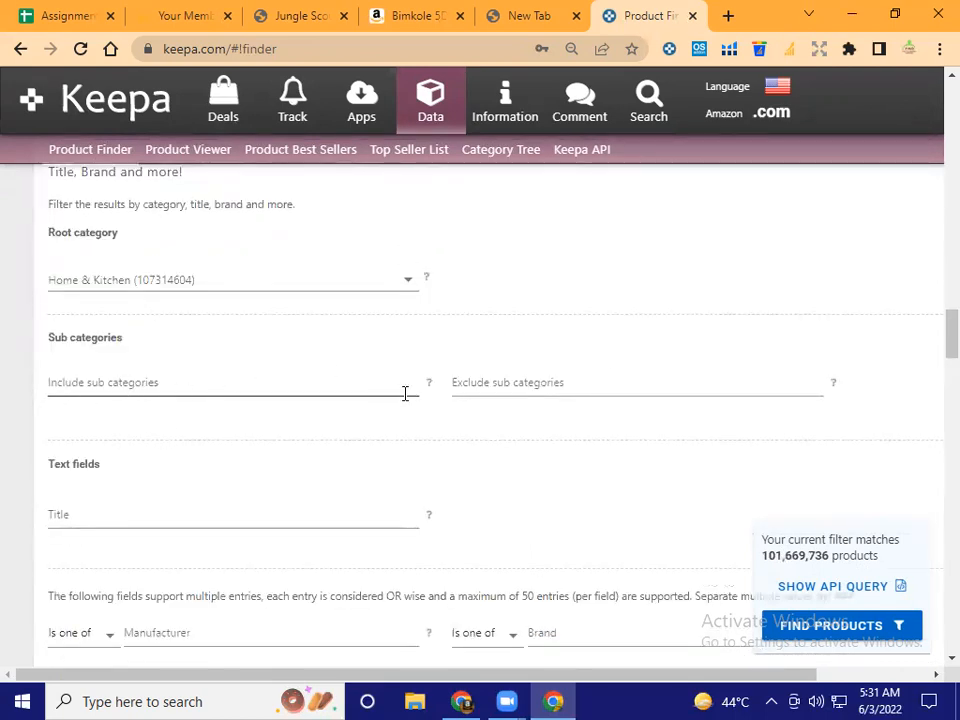
scroll(471, 424, down, 2)
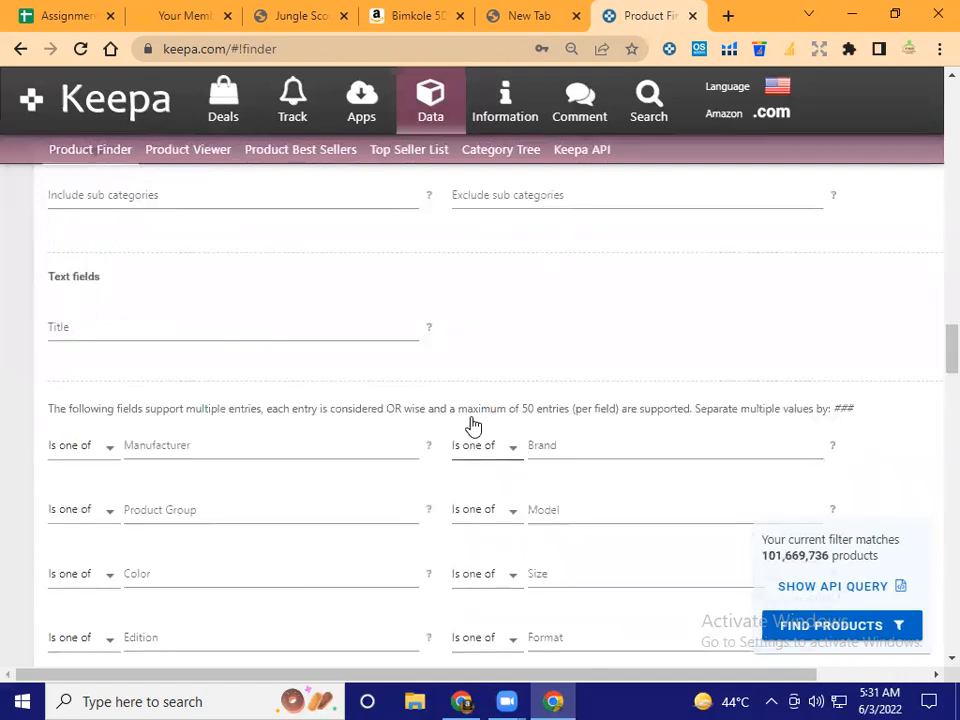
scroll(218, 289, up, 2)
scroll(621, 317, down, 7)
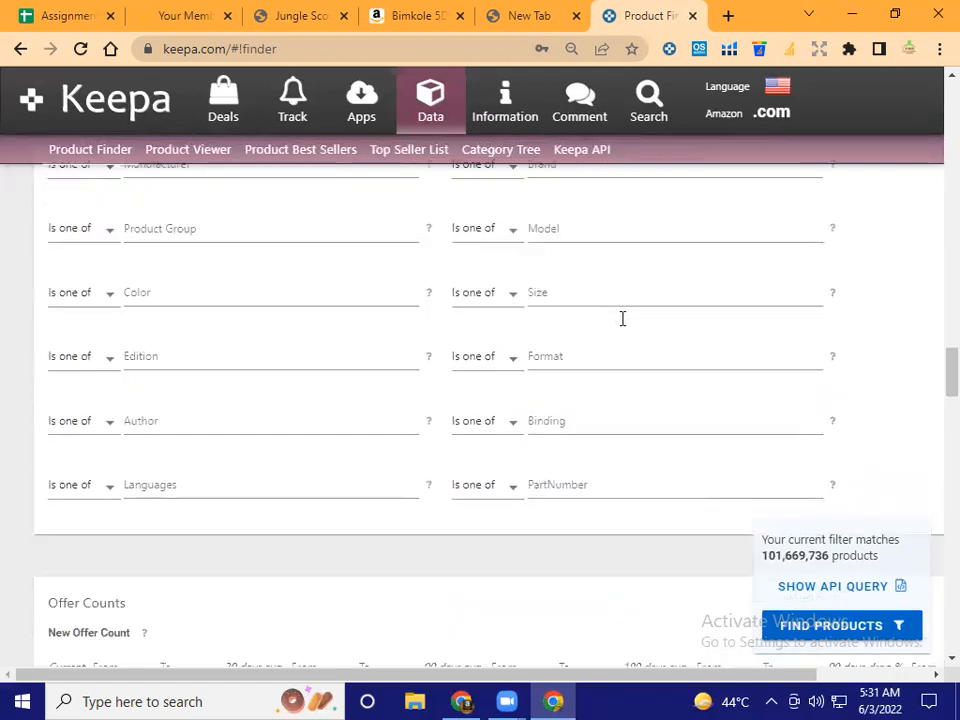
scroll(621, 327, down, 2)
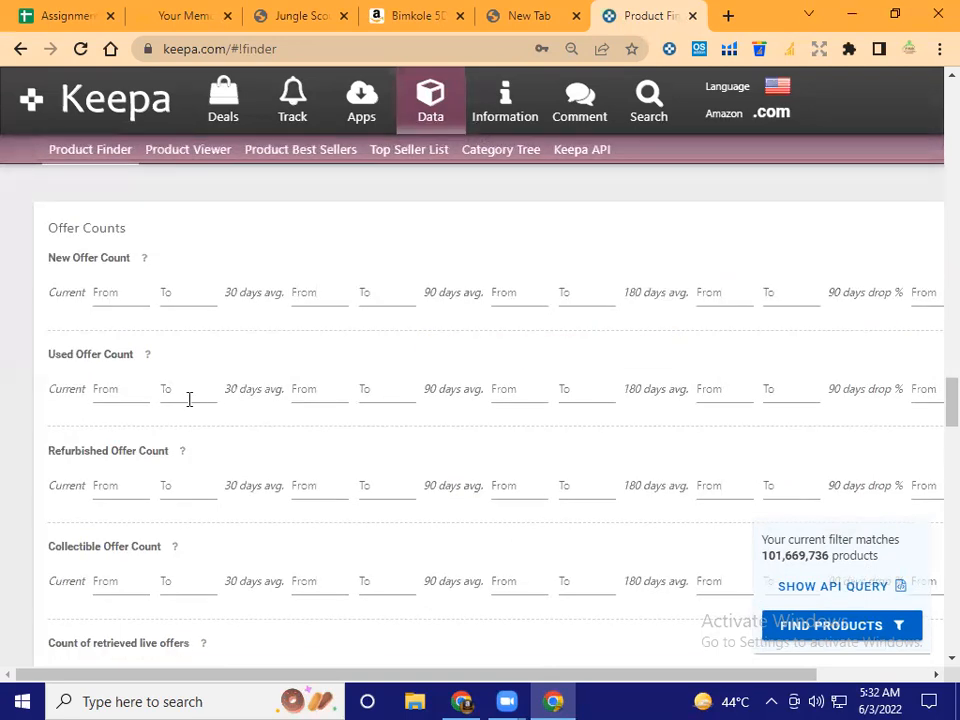
scroll(189, 398, down, 2)
scroll(303, 413, down, 3)
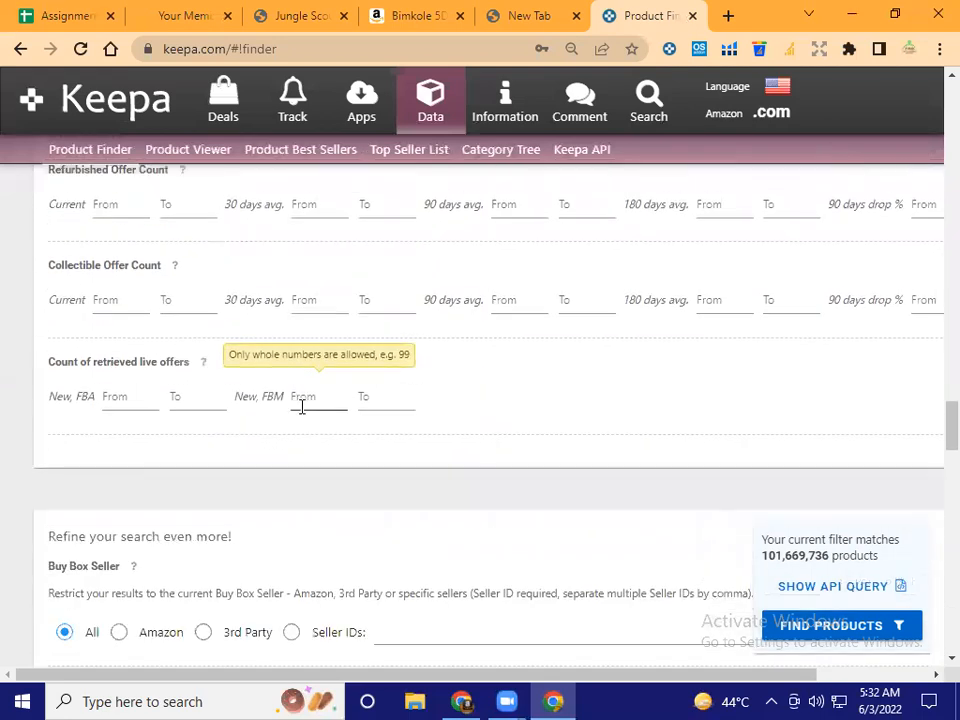
scroll(303, 413, down, 1)
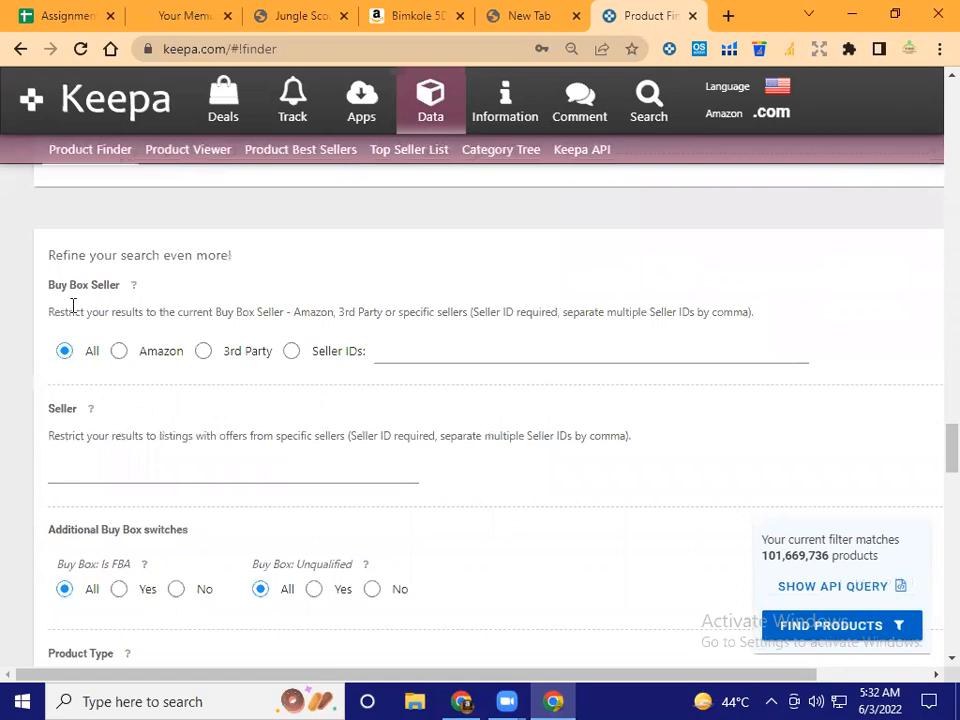
click(206, 355)
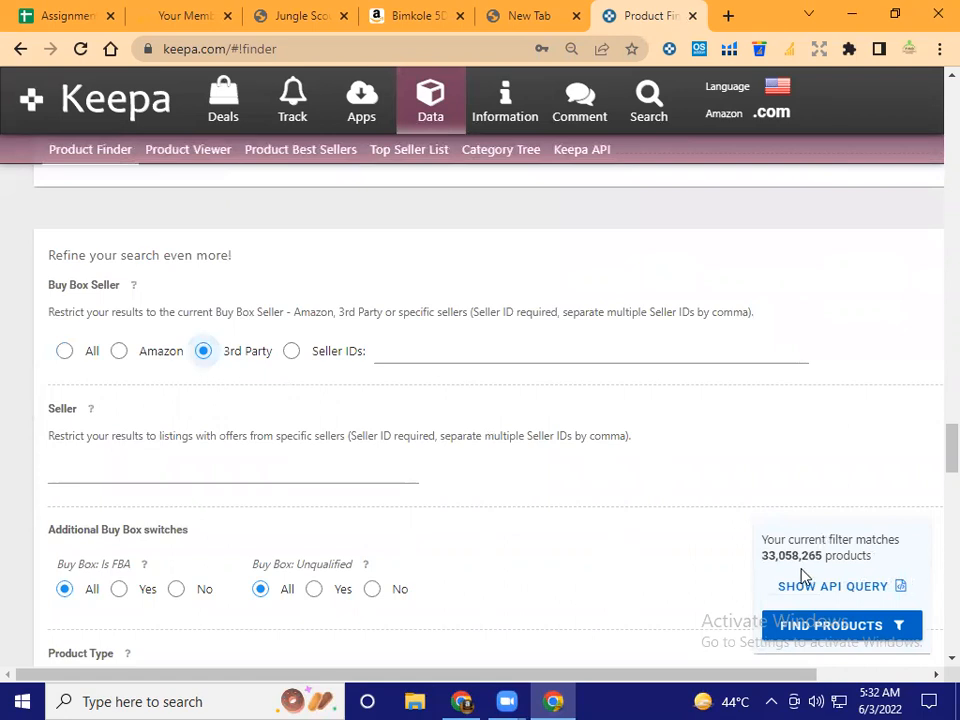
- Exclude digital products from the Product Type filter, keeping only physical products
scroll(574, 497, down, 1)
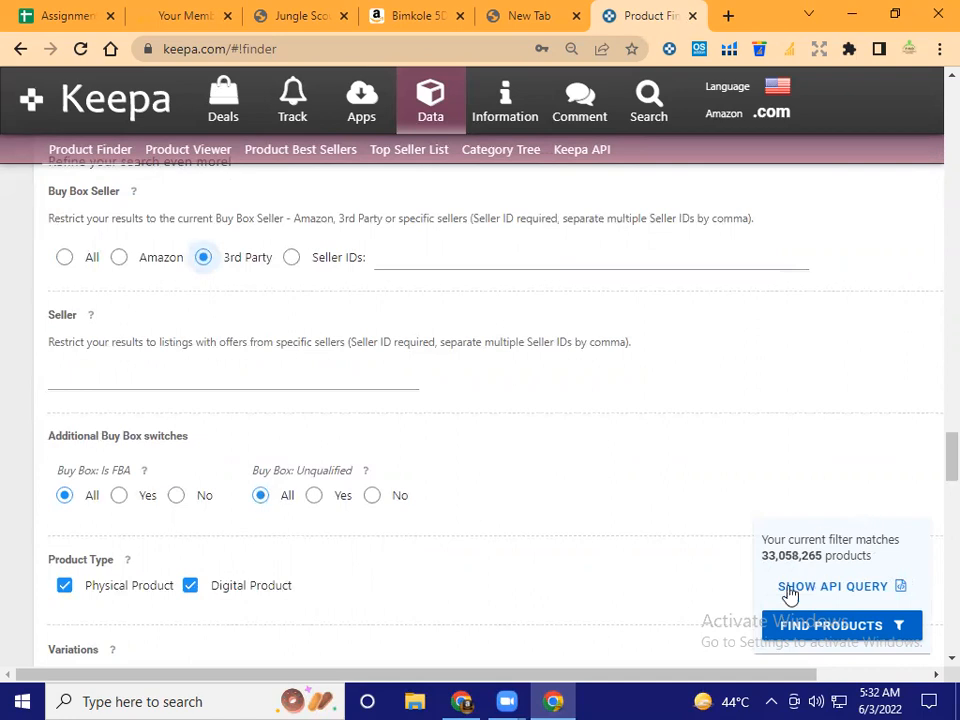
scroll(607, 437, down, 1)
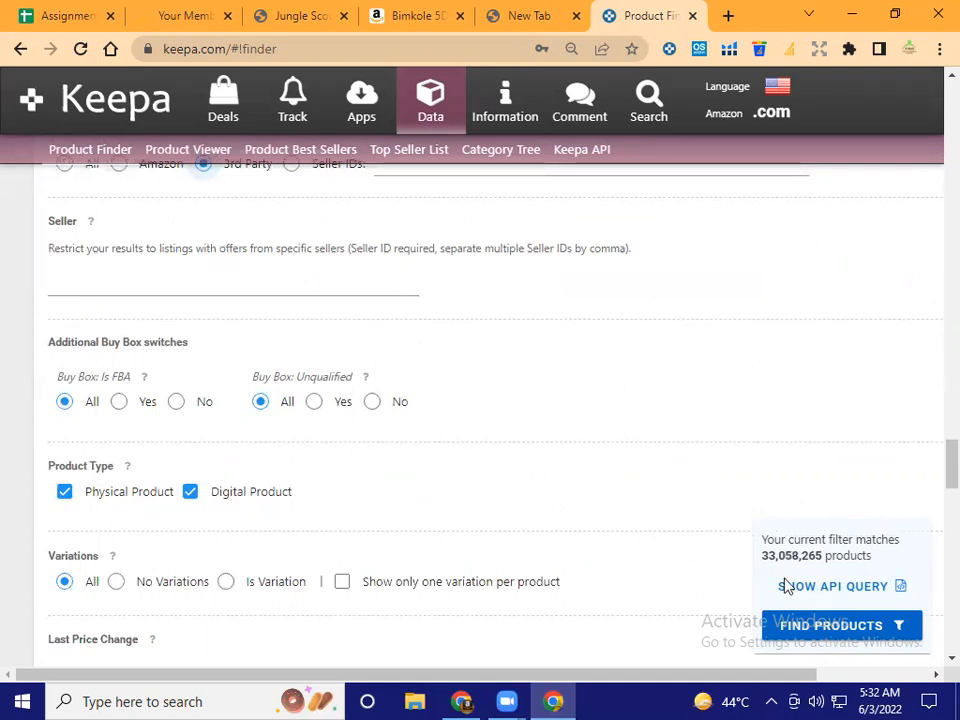
click(191, 492)
- Try the No Variations option in the Variations filter and return it to All
scroll(193, 497, down, 1)
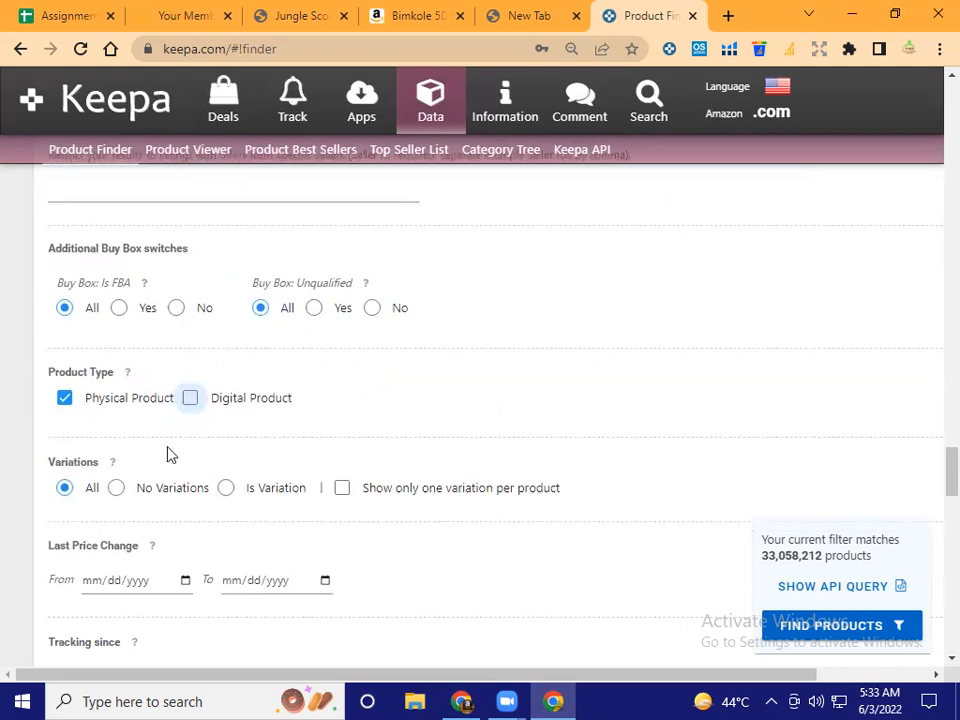
scroll(172, 456, down, 1)
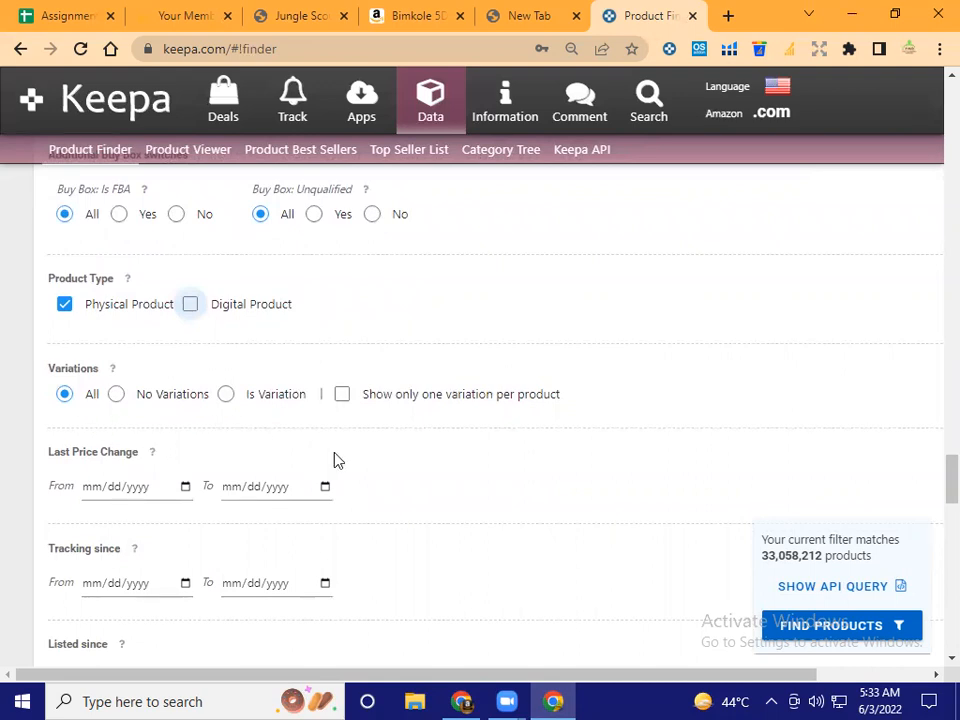
scroll(335, 457, down, 1)
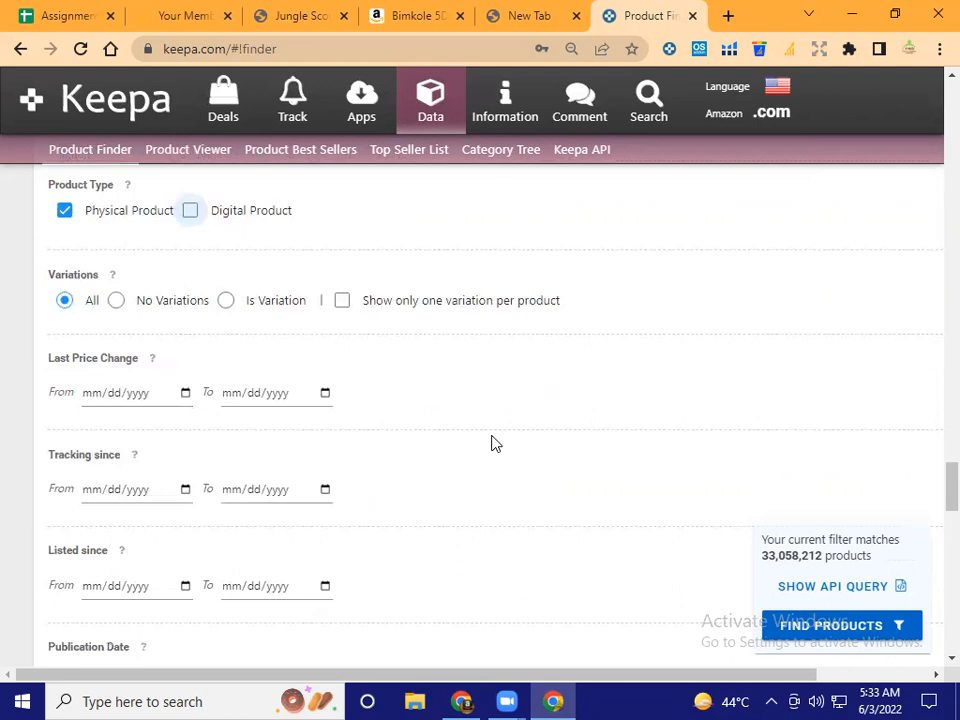
click(116, 302)
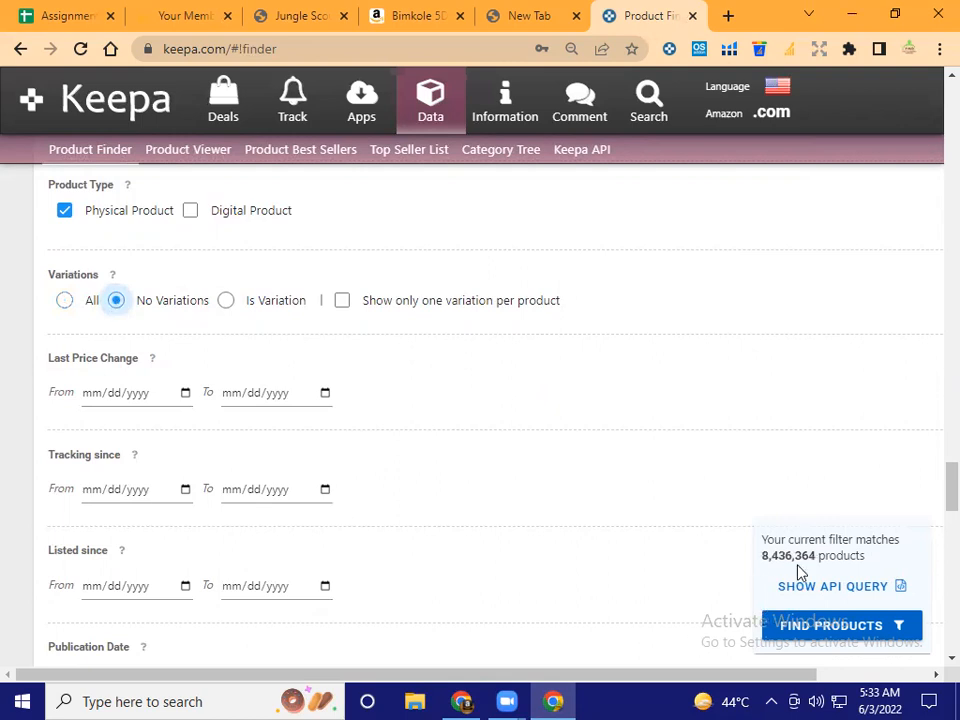
click(63, 302)
- Set the minimum review rating to 4.2
scroll(576, 506, down, 2)
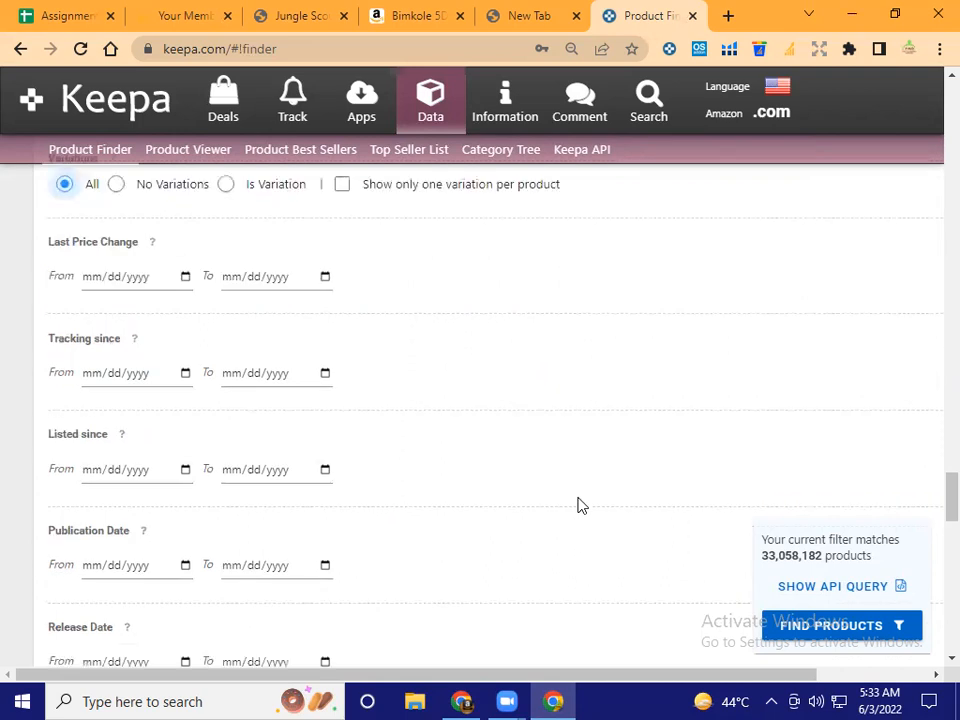
scroll(581, 506, down, 3)
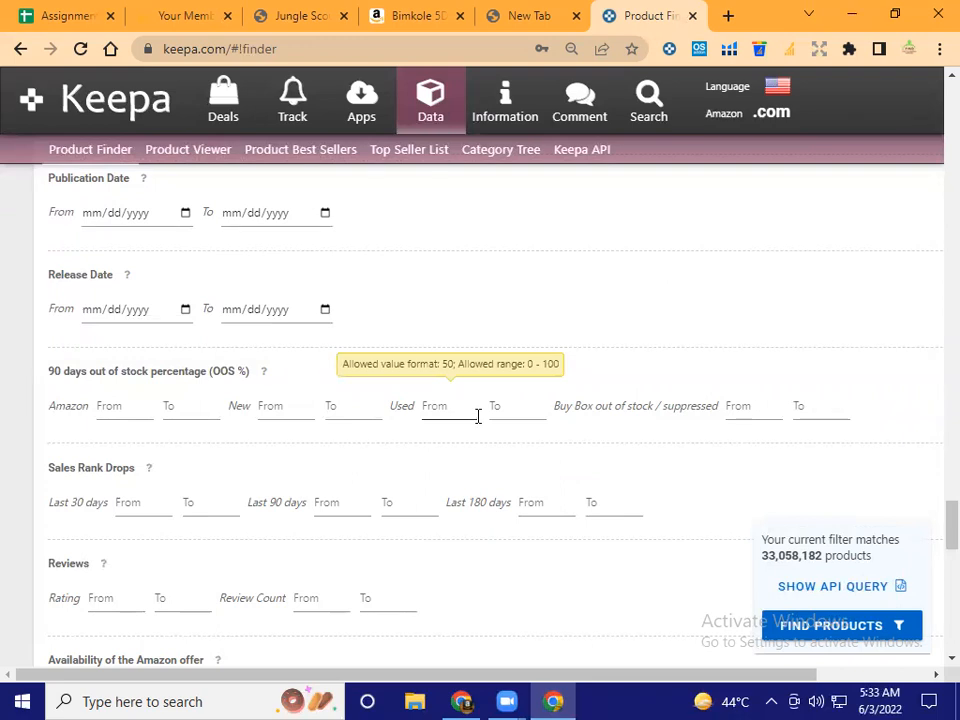
scroll(478, 416, down, 1)
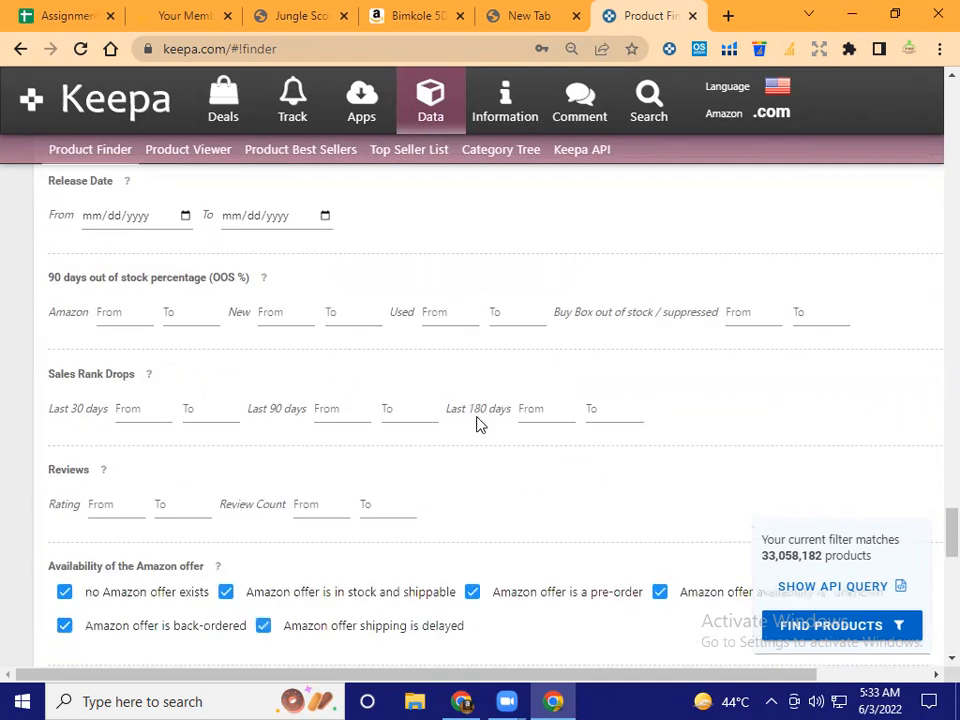
scroll(478, 423, down, 1)
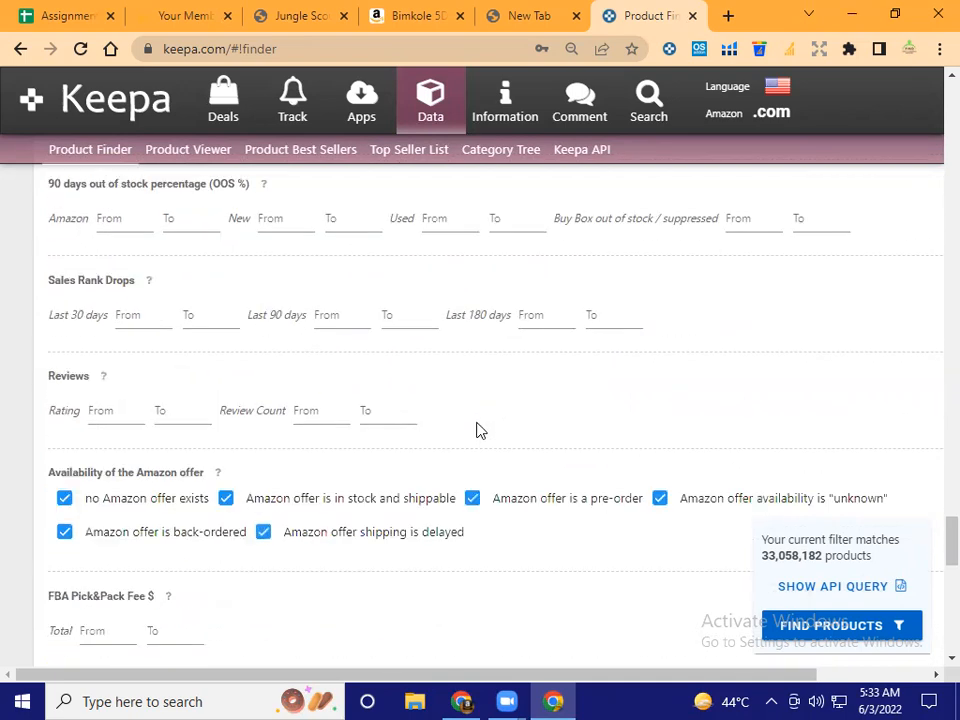
click(111, 410)
text(4.2)
click(326, 405)
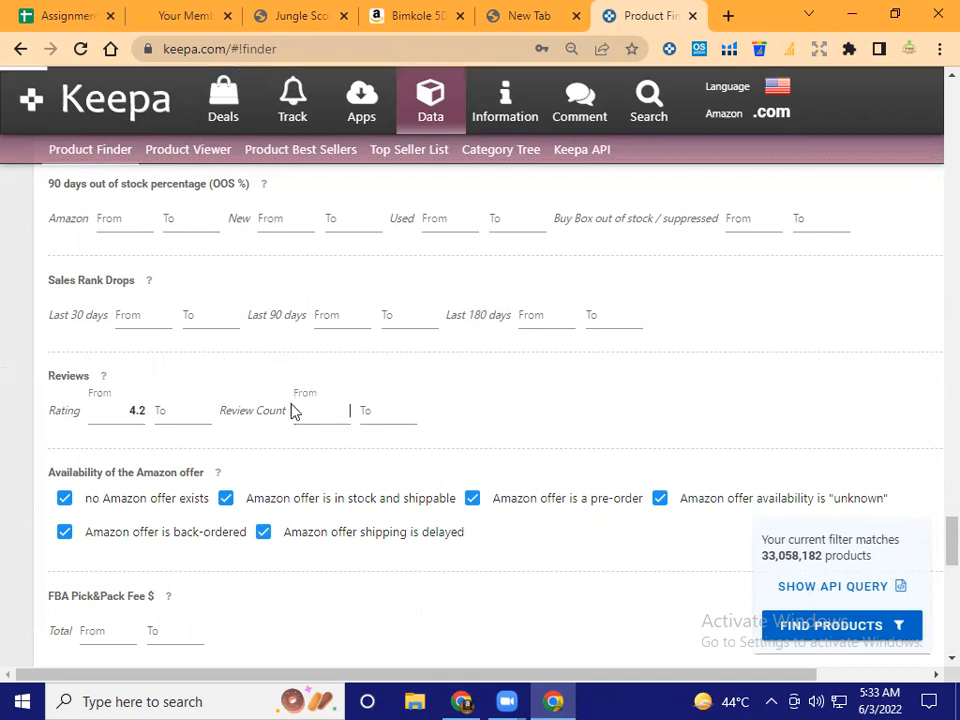
text(200)
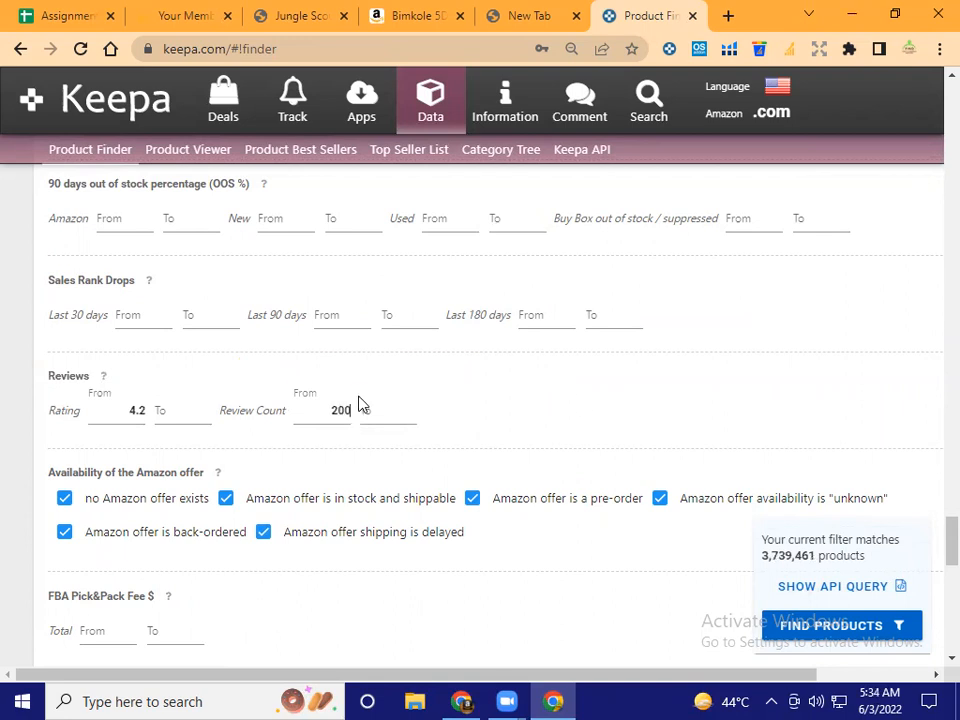
key(BackSpace)
key(BackSpace)
key(BackSpace)
- Set the maximum review count to 200
click(388, 417)
text(200)
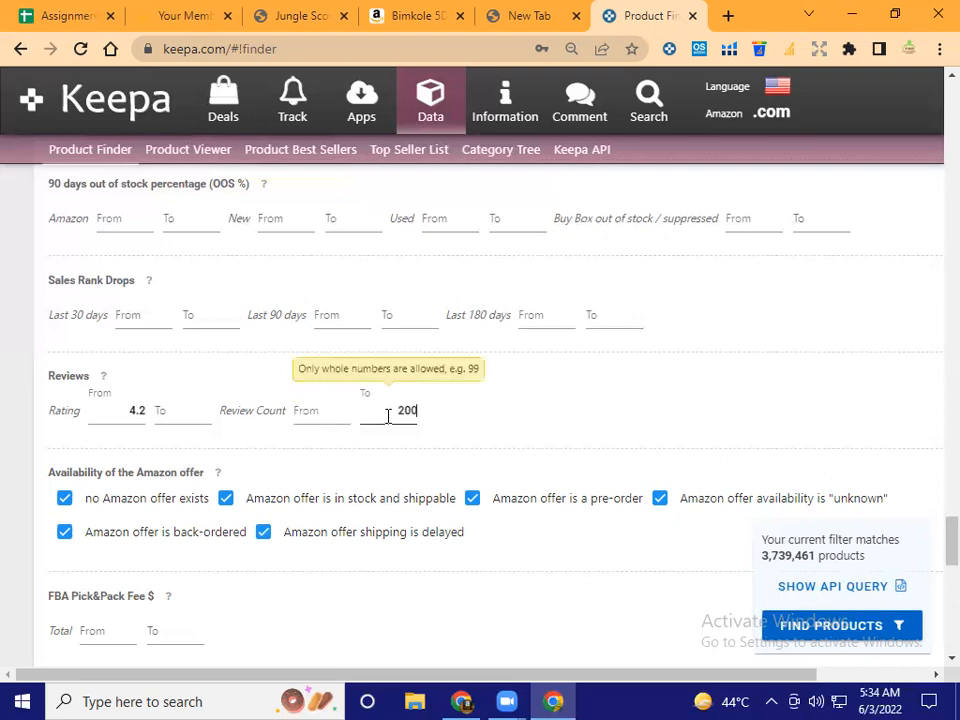
click(598, 374)
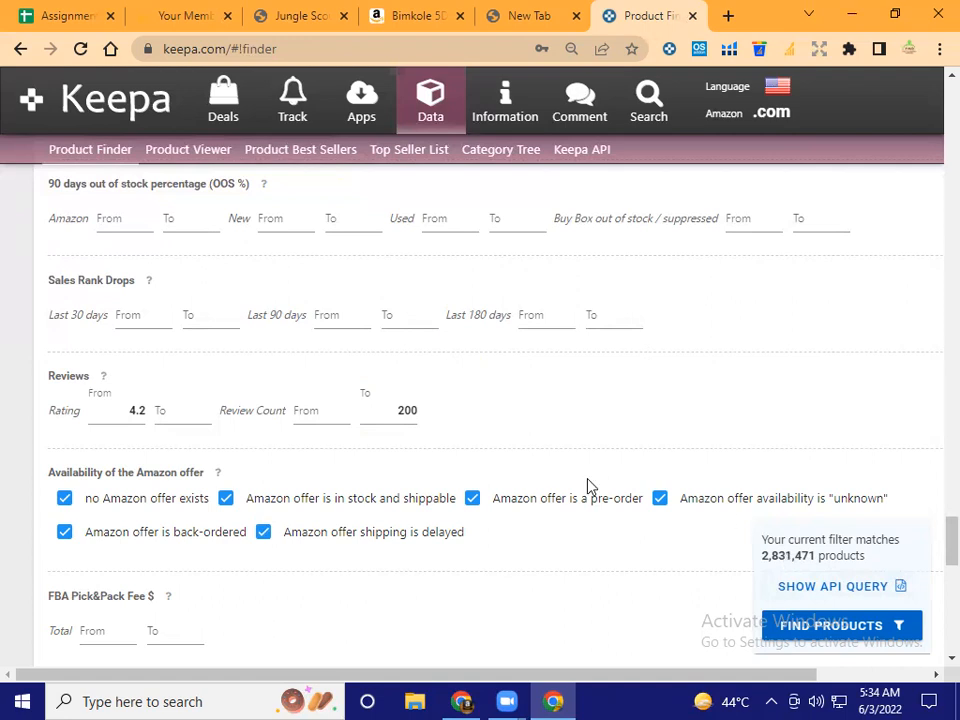
- Exclude Amazon offers that are in stock and shippable, pre-order or back-ordered from the availability filter
click(228, 501)
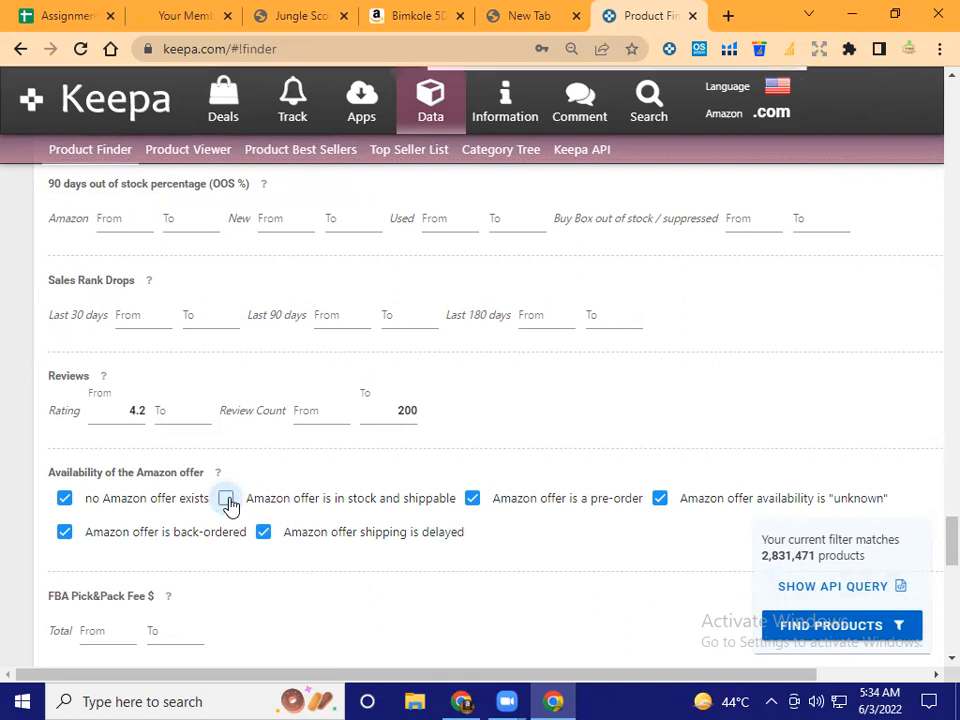
click(480, 505)
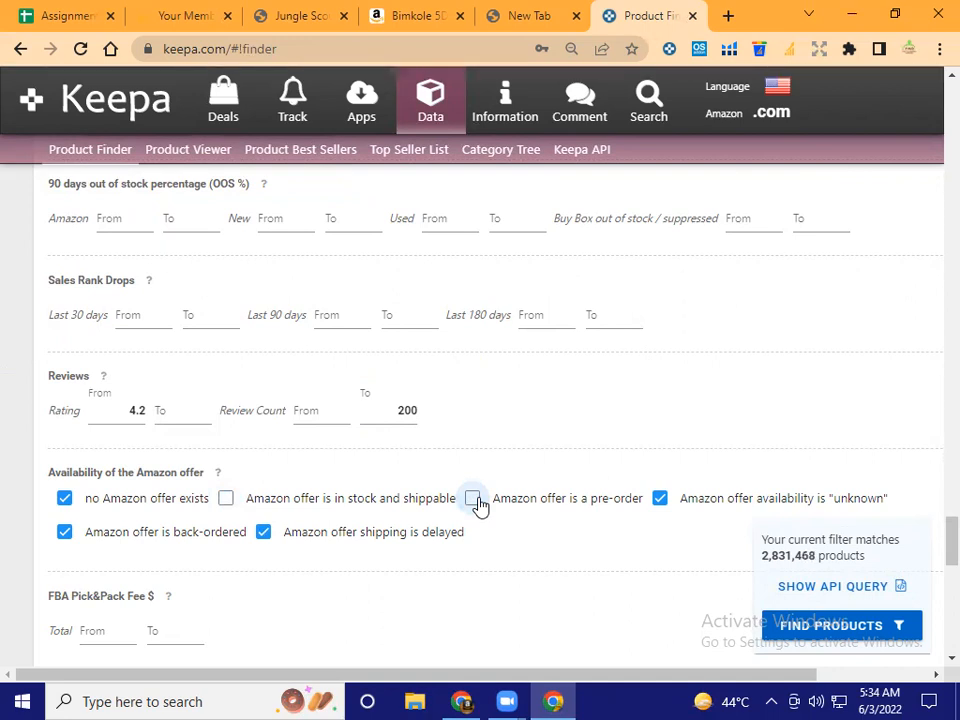
click(66, 536)
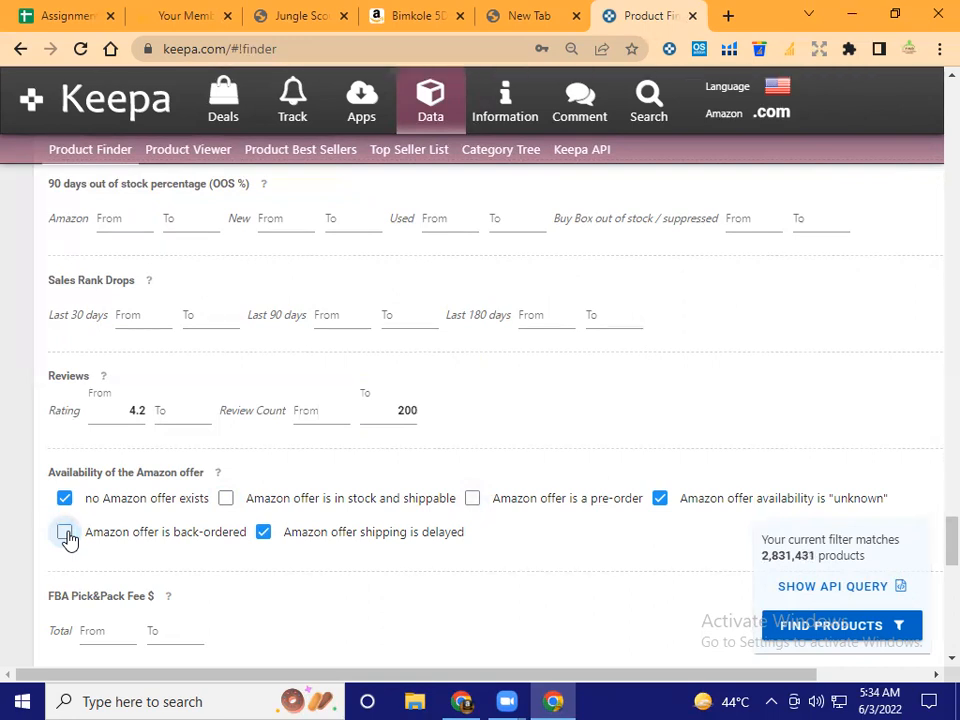
- Limit the item weight to a maximum of 3000 g
scroll(444, 572, down, 3)
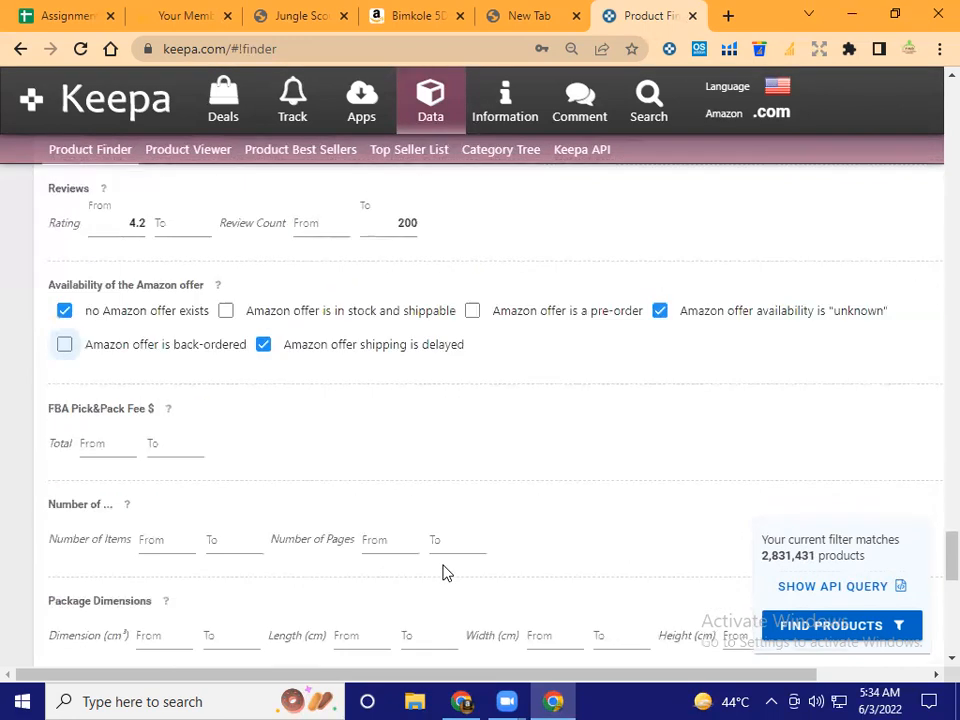
scroll(459, 500, down, 1)
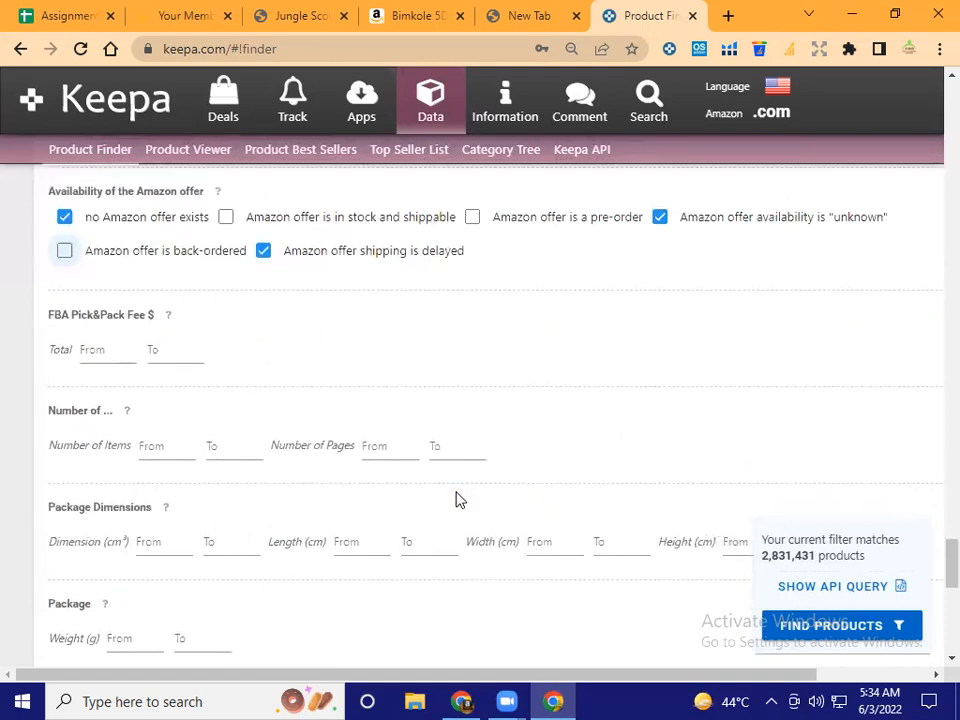
scroll(455, 500, down, 2)
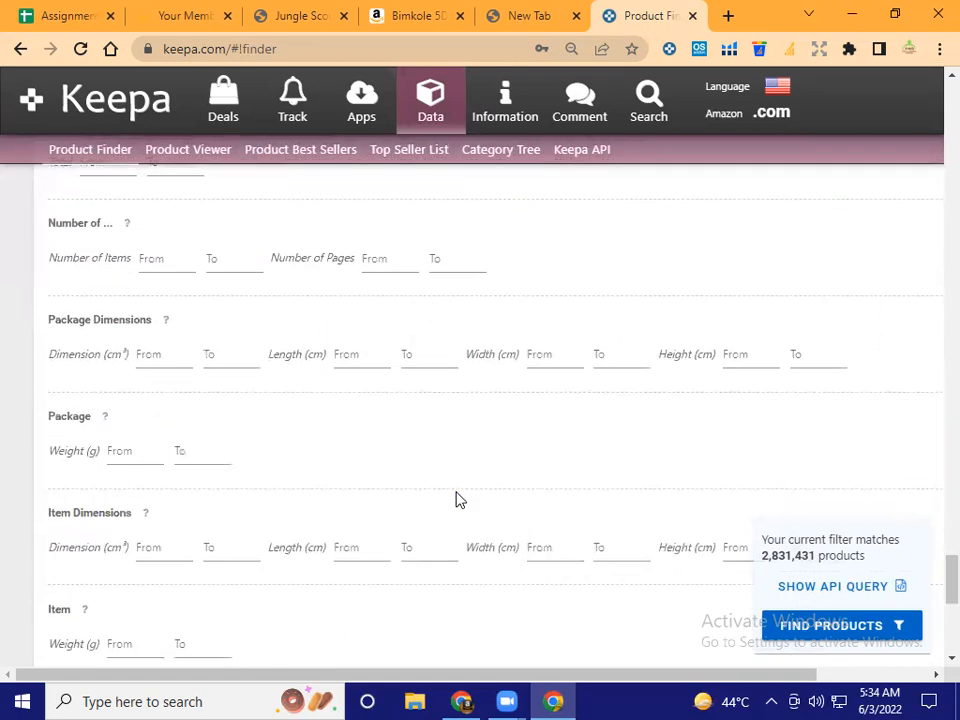
scroll(455, 498, down, 1)
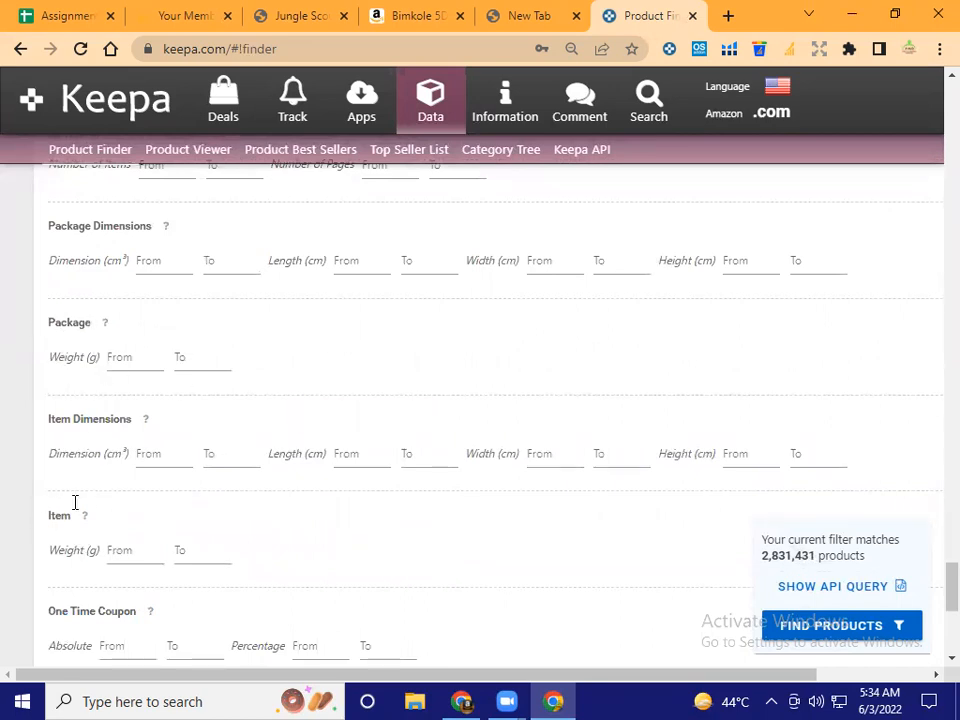
click(185, 551)
text(3000)
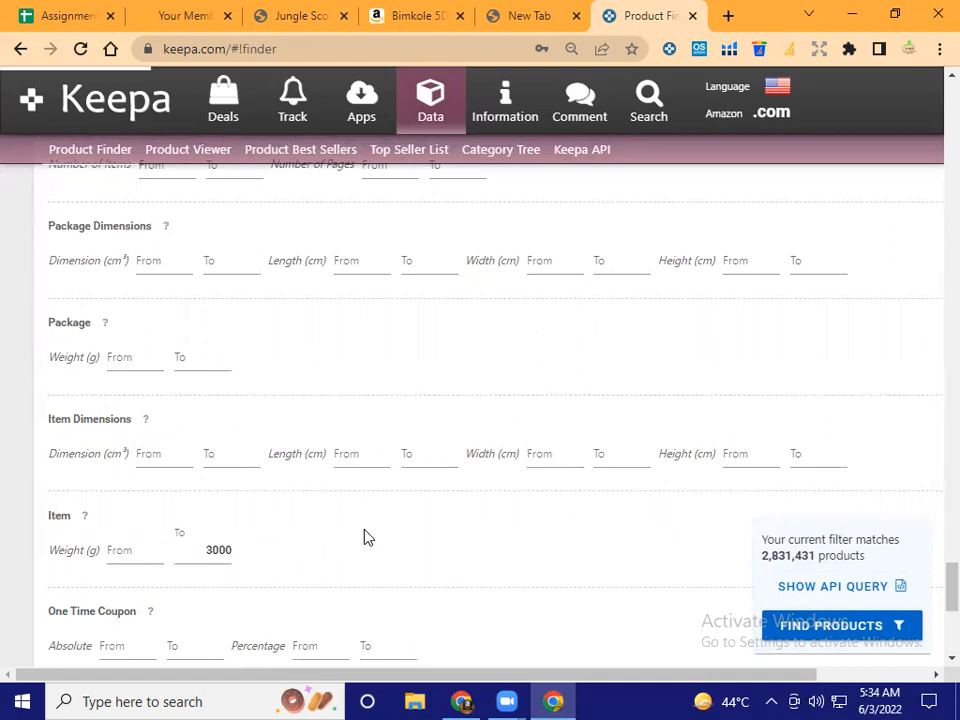
- Exclude adult products by setting the Adult Product switch to No
scroll(366, 538, down, 2)
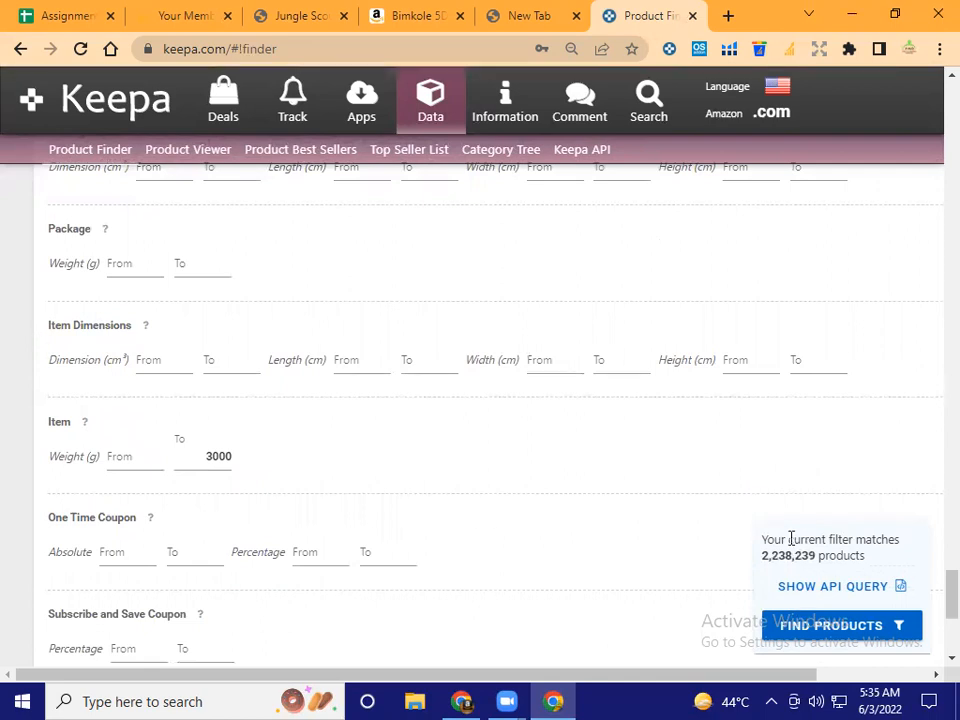
scroll(435, 491, down, 2)
scroll(435, 491, down, 1)
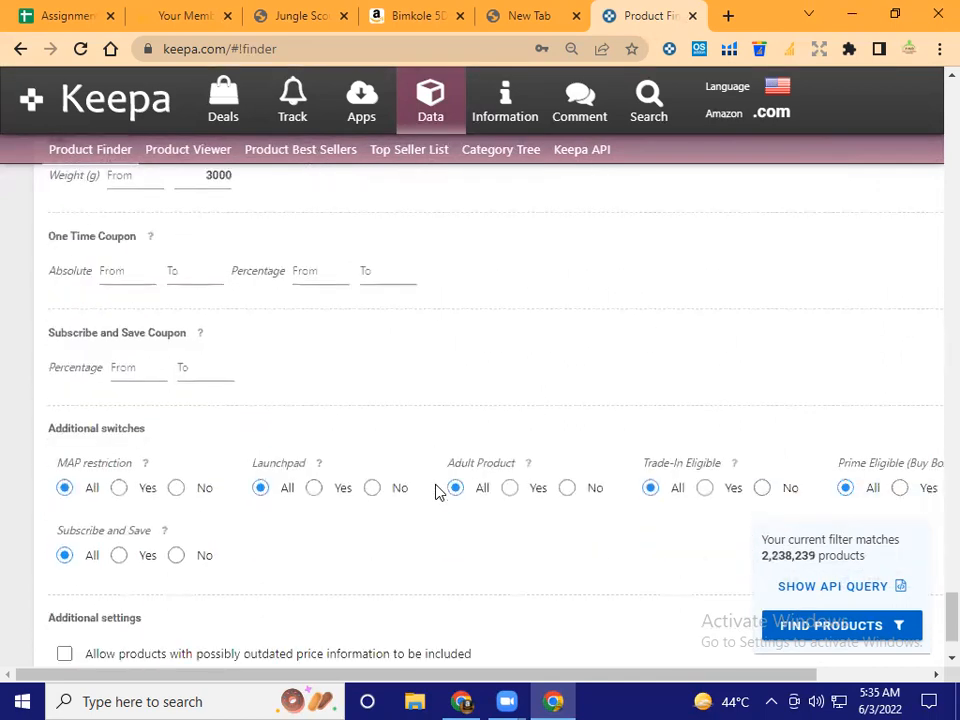
click(567, 488)
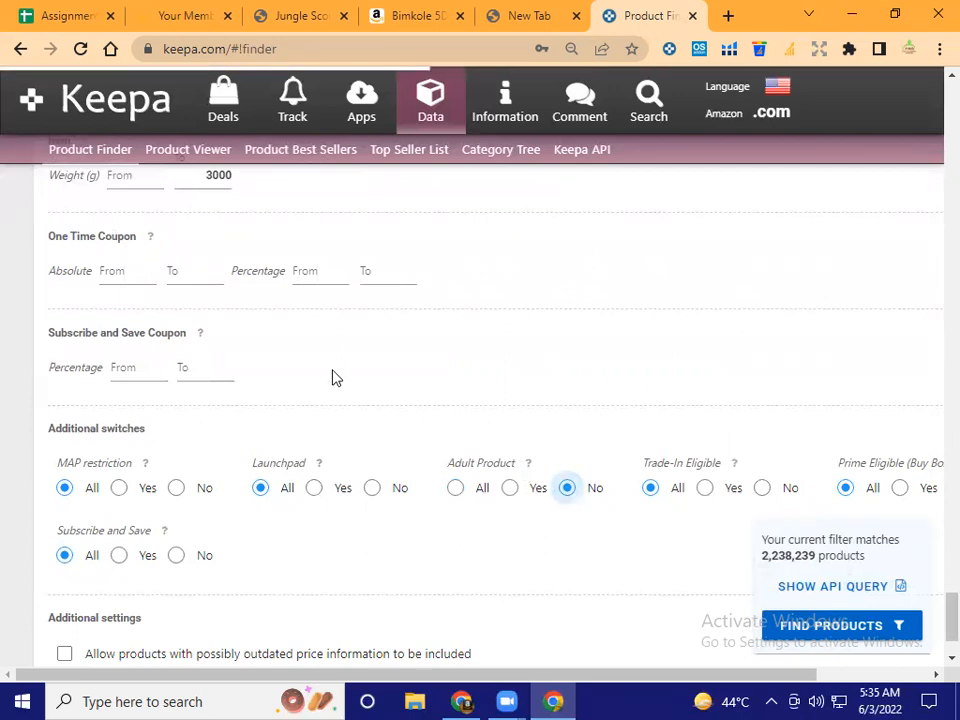
scroll(336, 378, down, 1)
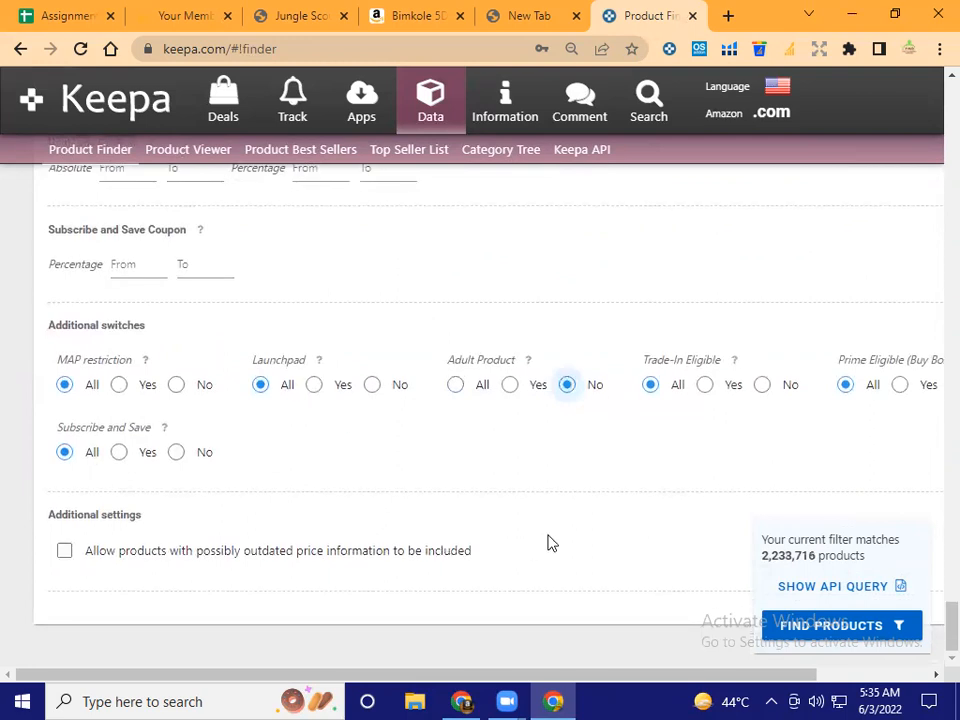
- Restrict the Variations filter to products with No Variations
scroll(549, 542, up, 10)
scroll(549, 542, up, 15)
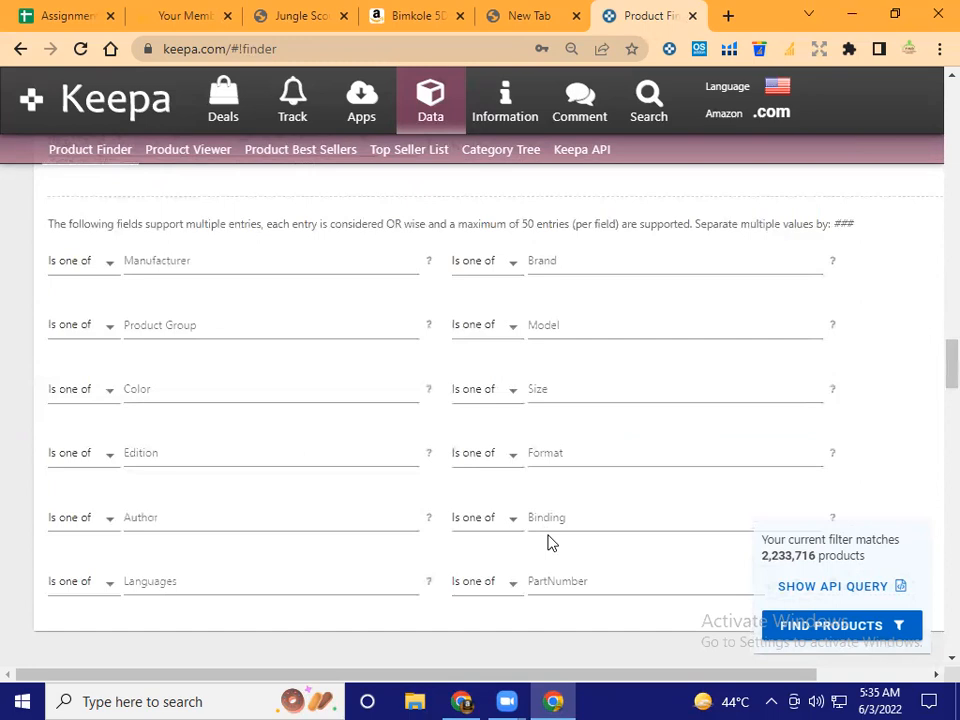
scroll(549, 540, up, 3)
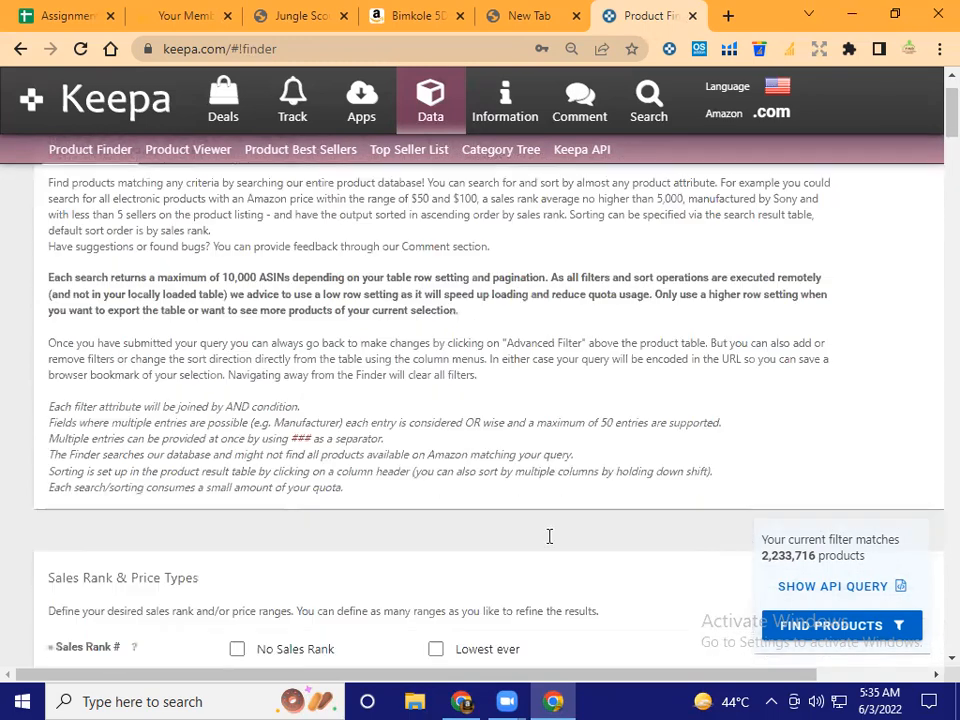
scroll(600, 542, down, 5)
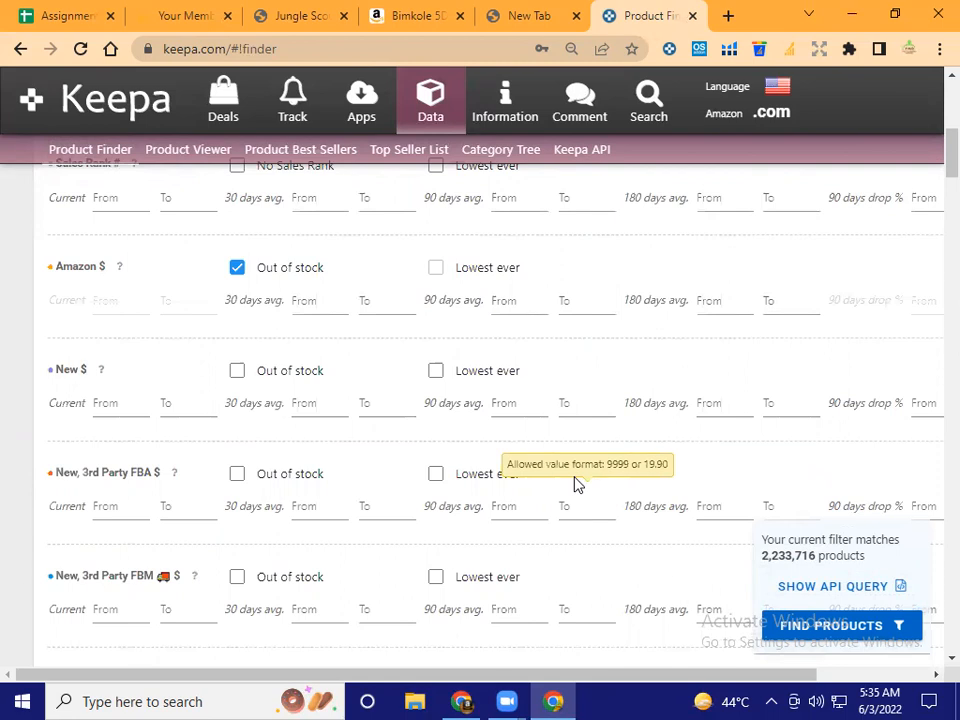
scroll(575, 484, down, 15)
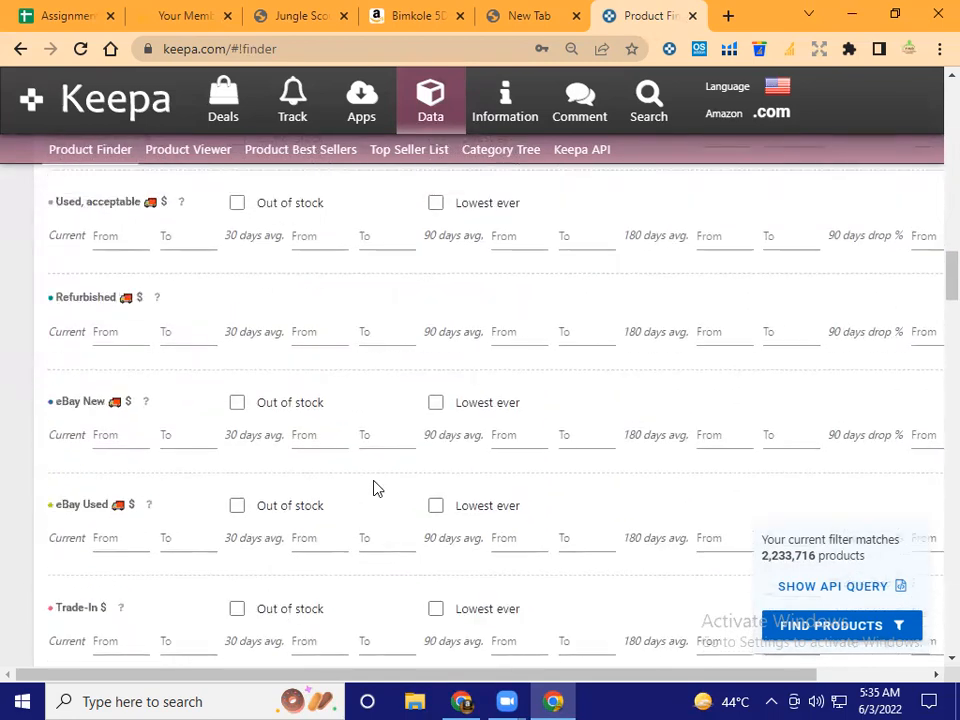
scroll(377, 488, down, 12)
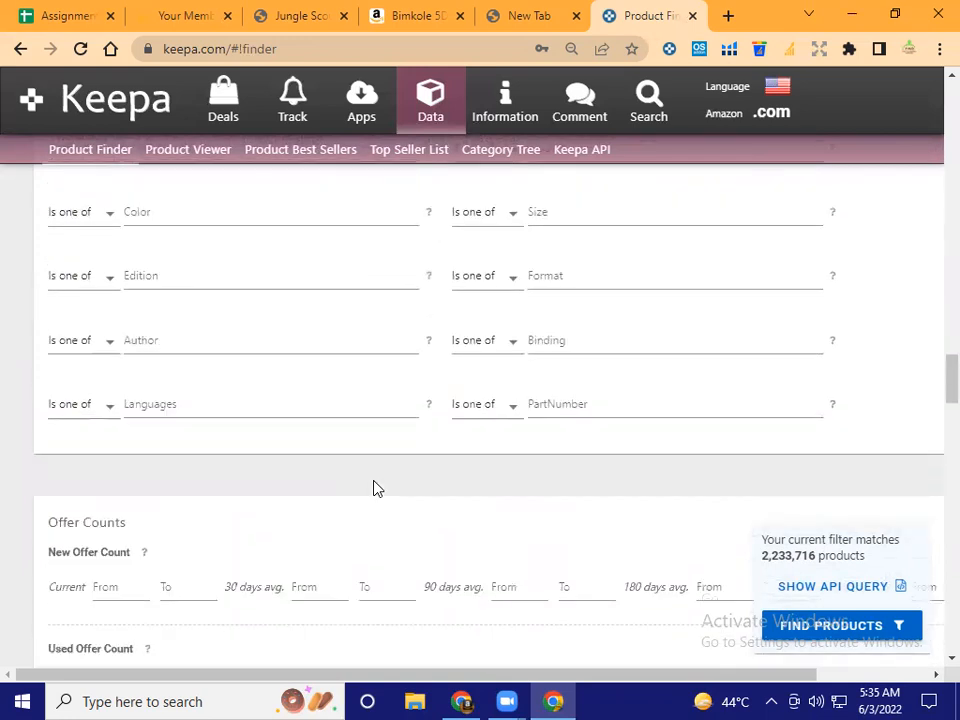
scroll(377, 488, down, 8)
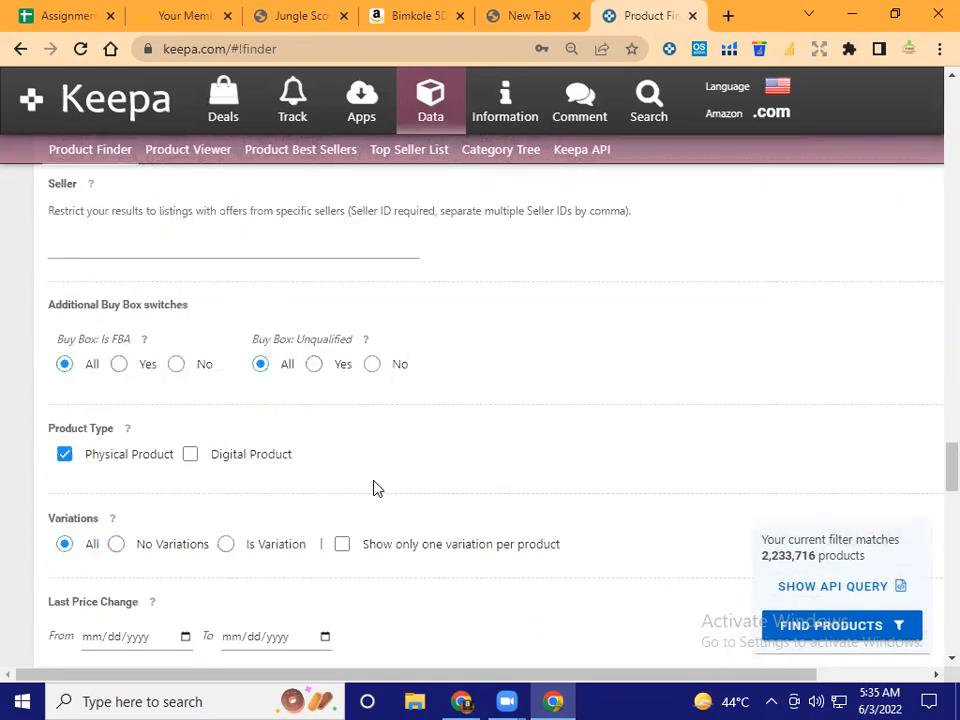
scroll(76, 408, down, 3)
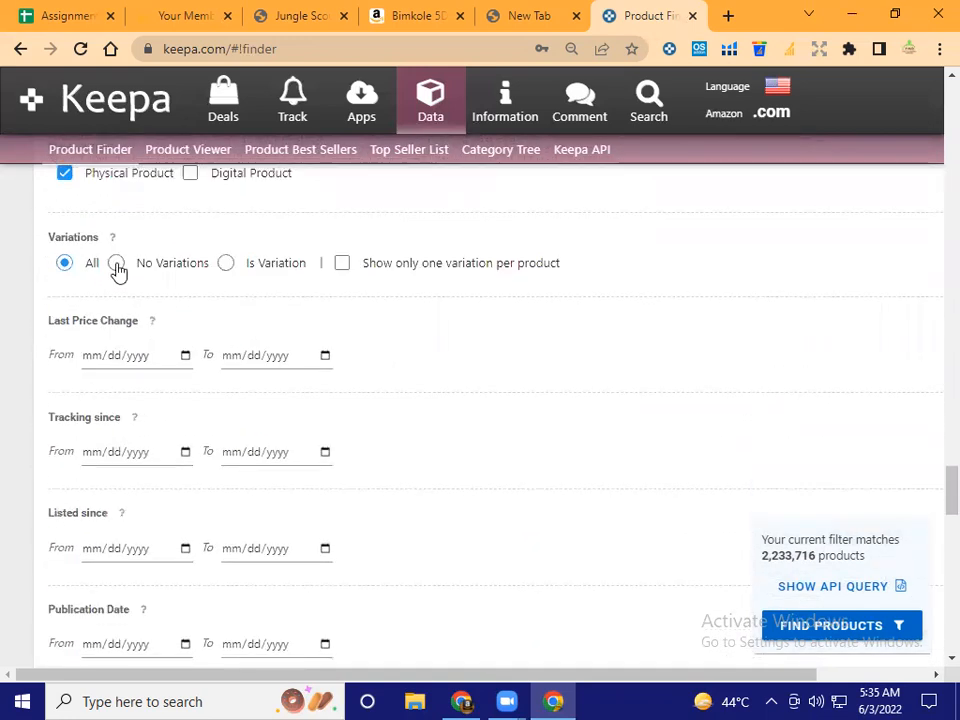
click(116, 264)
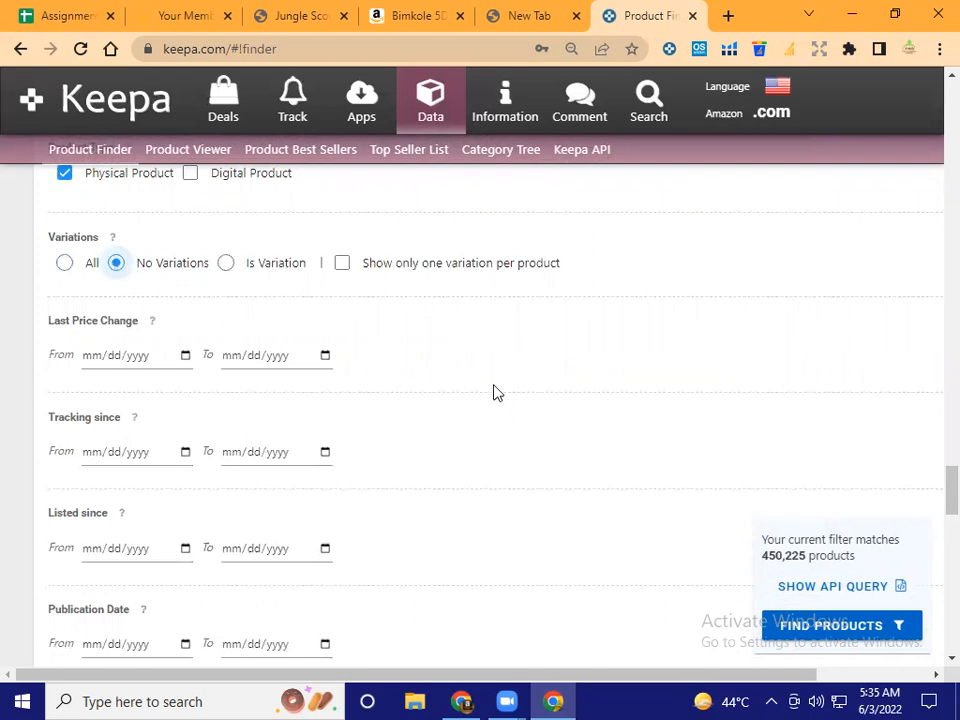
scroll(503, 392, down, 8)
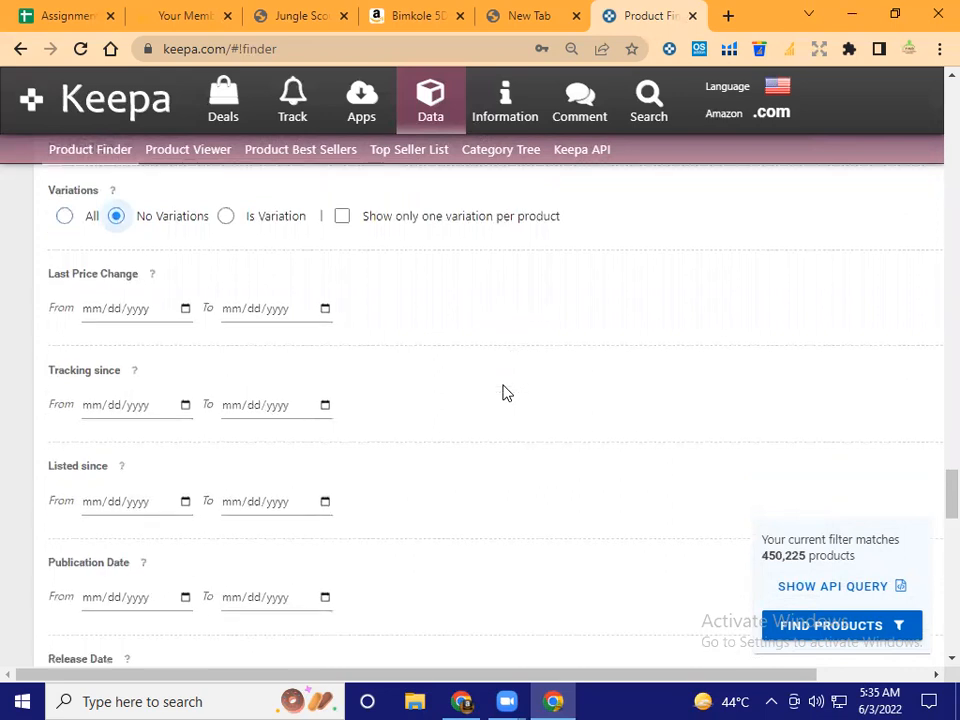
- Find the products matching the current filters and check the Amazon listing of the first result
scroll(503, 392, down, 4)
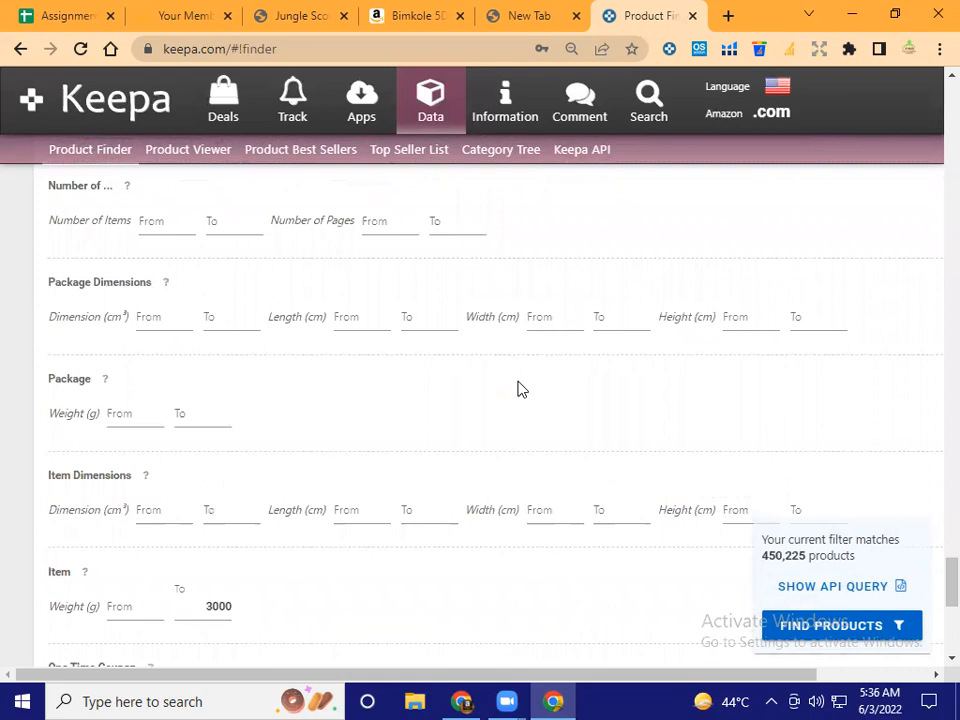
scroll(519, 389, down, 1)
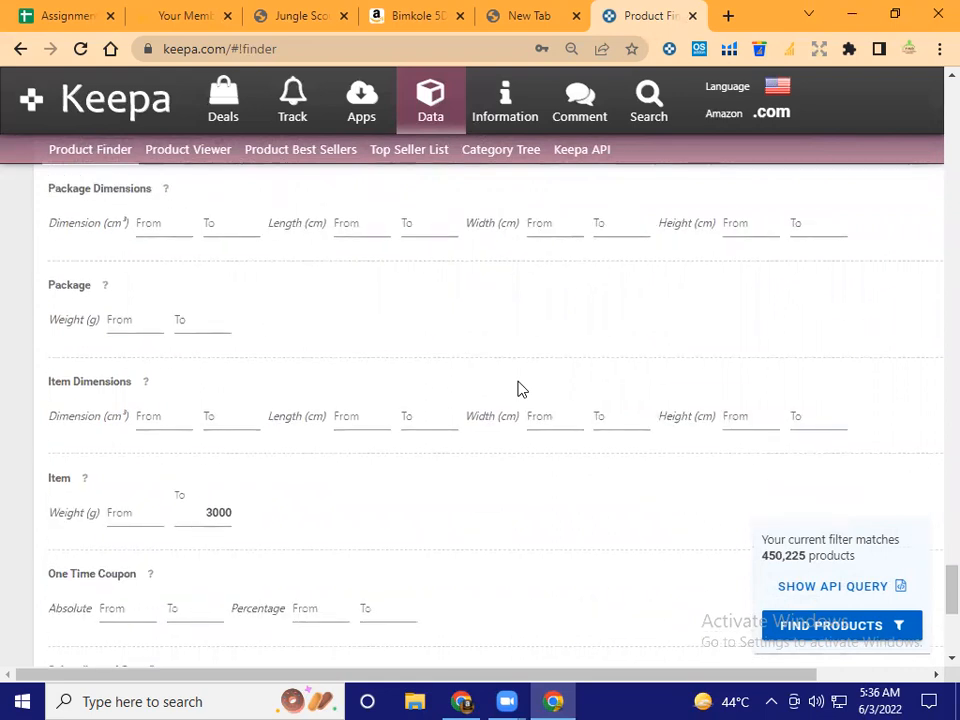
scroll(519, 389, down, 2)
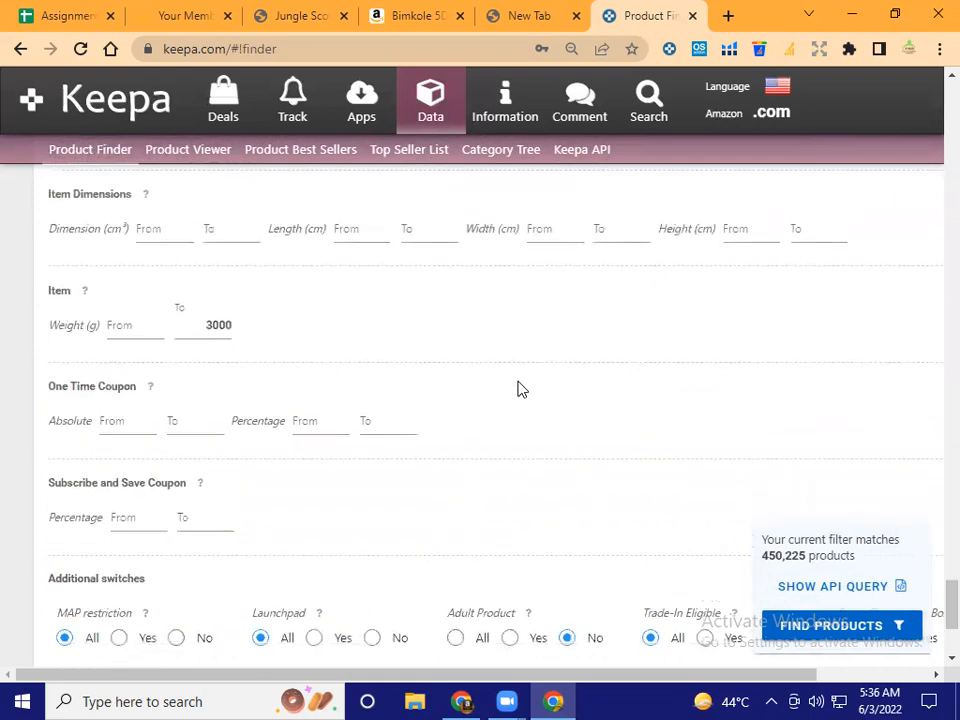
scroll(519, 389, down, 3)
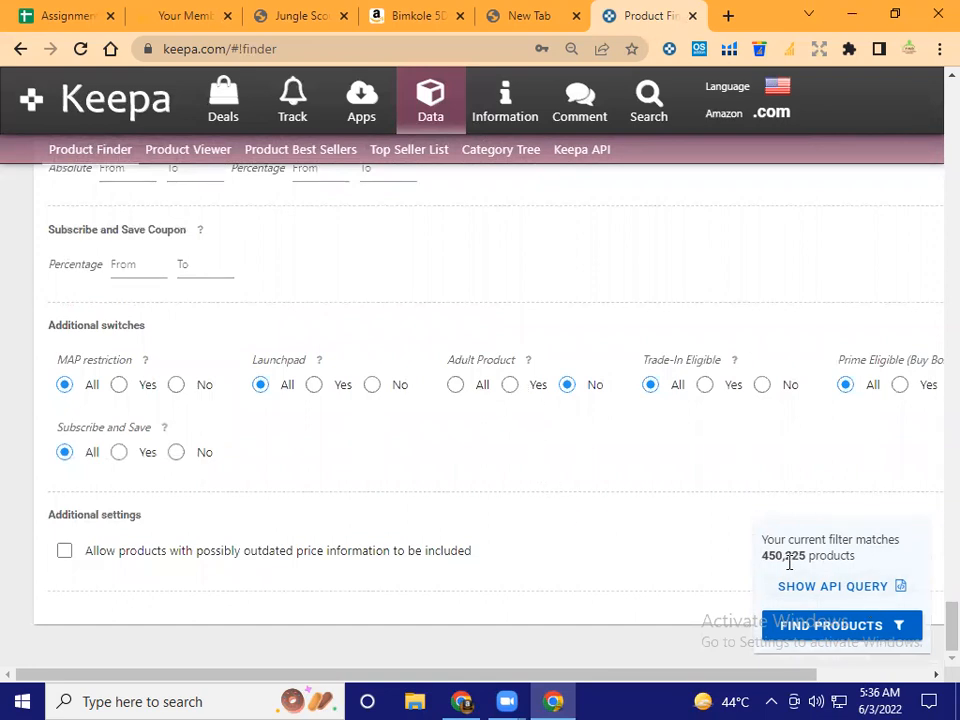
click(843, 635)
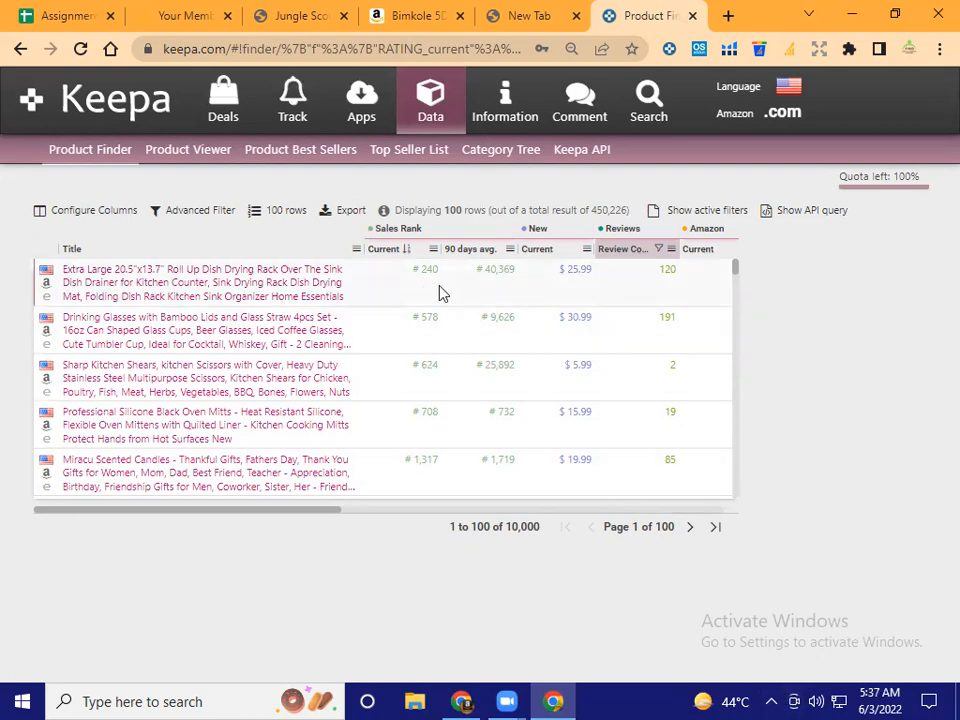
click(46, 286)
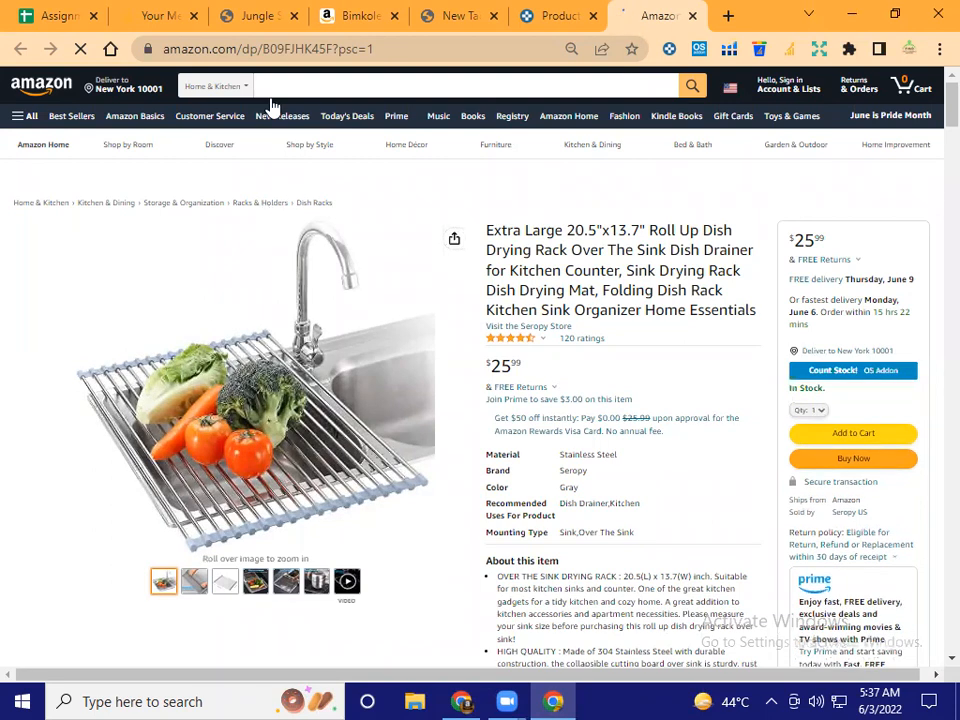
click(692, 15)
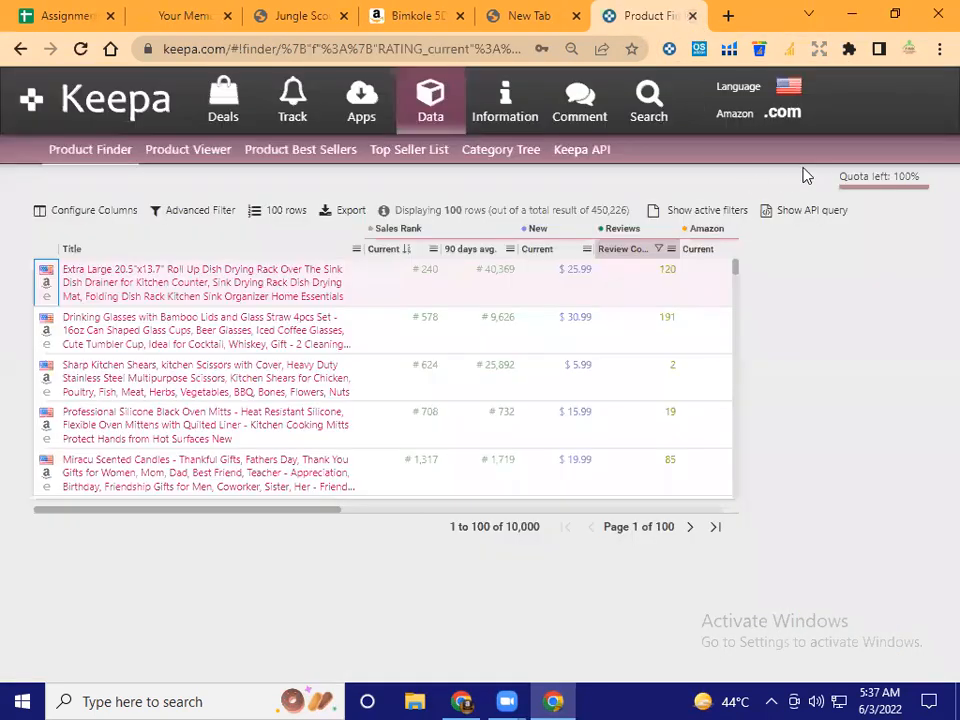
- Switch the Amazon locale to .uk and reopen the Product Finder with a blank filter form
click(794, 92)
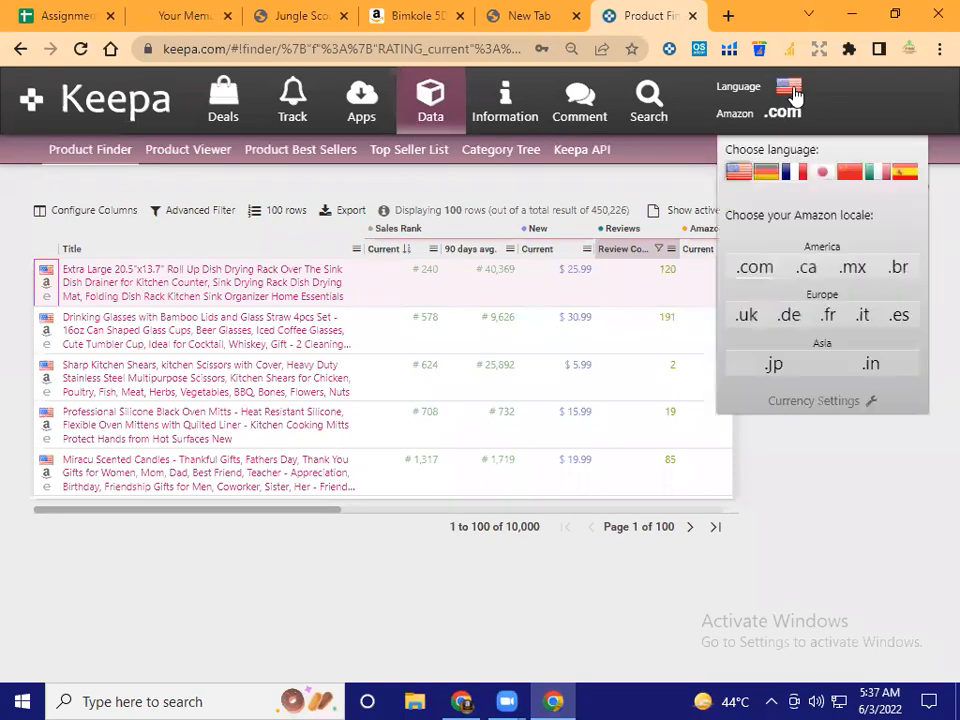
click(747, 318)
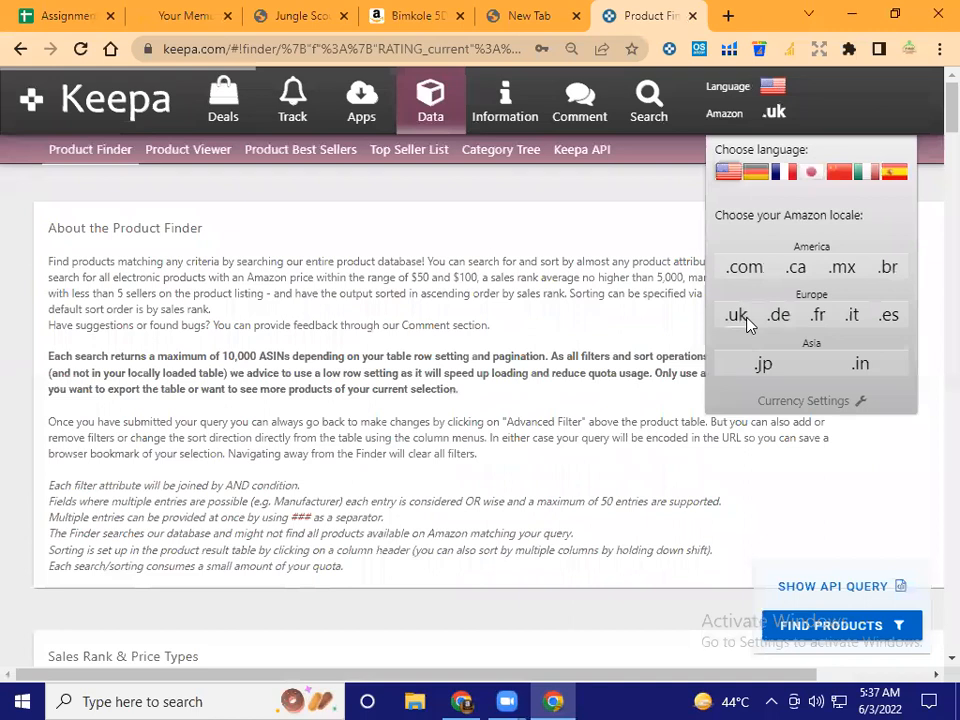
click(430, 110)
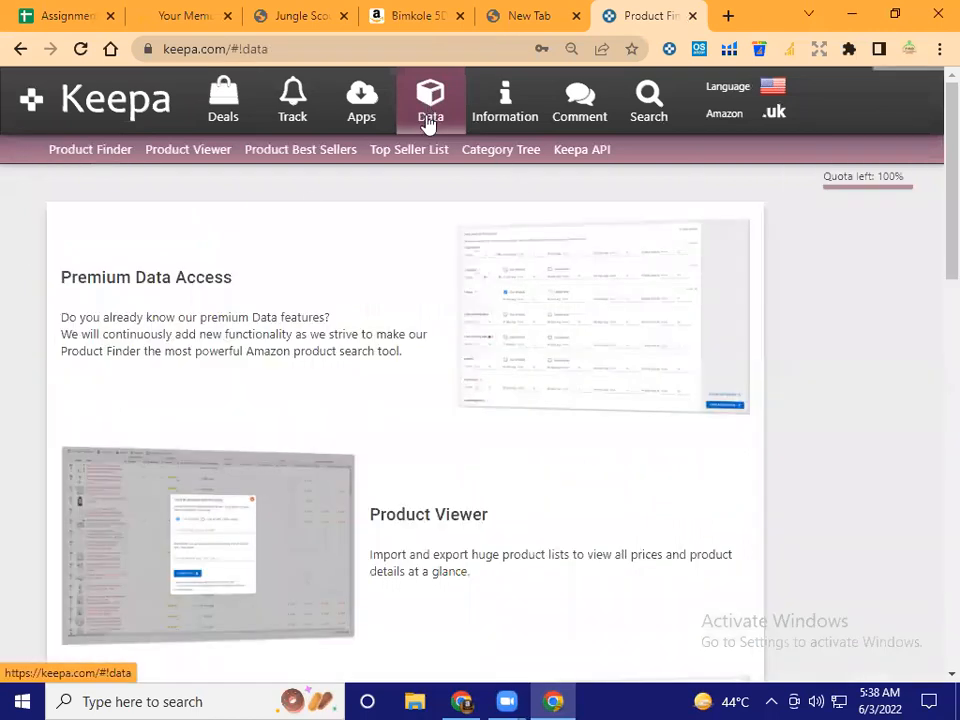
click(85, 155)
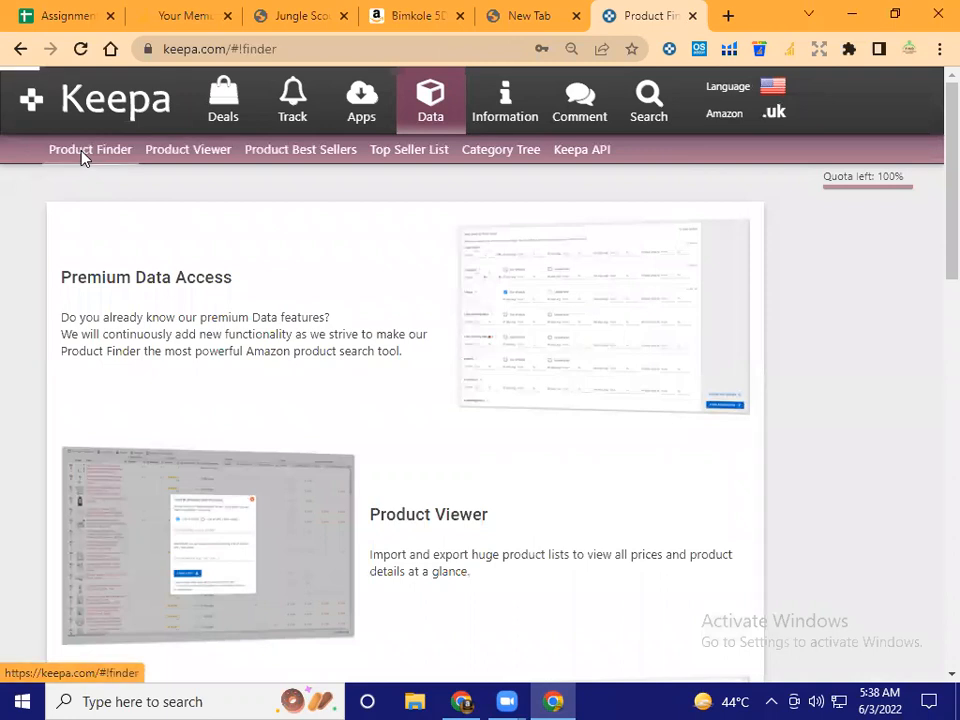
- Restrict the Amazon price filter to products that are out of stock
scroll(420, 420, down, 3)
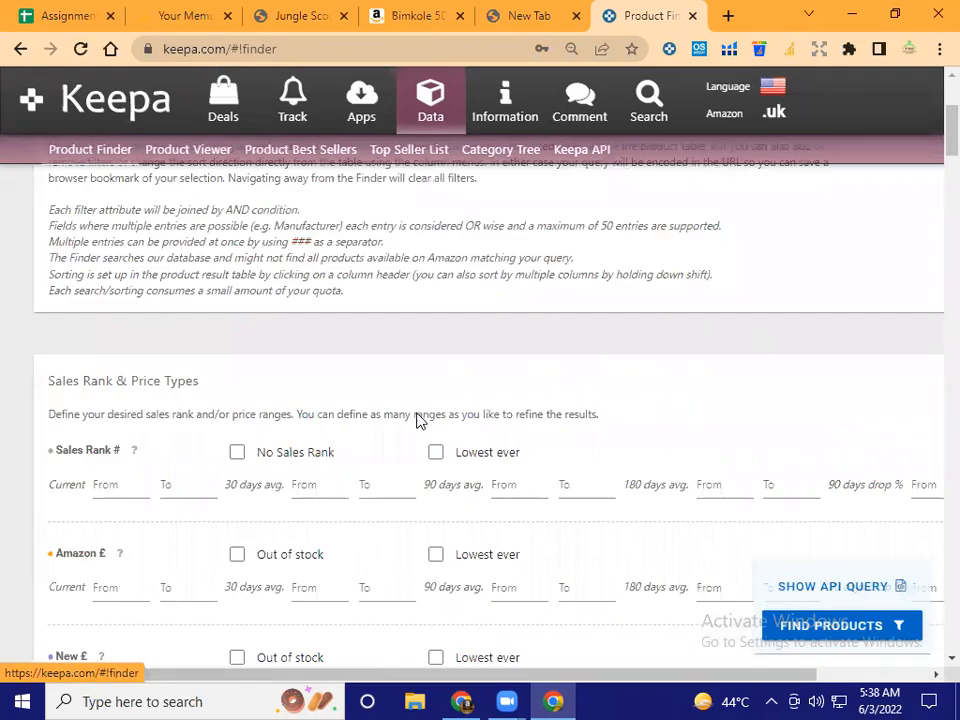
scroll(236, 450, down, 2)
scroll(517, 443, down, 2)
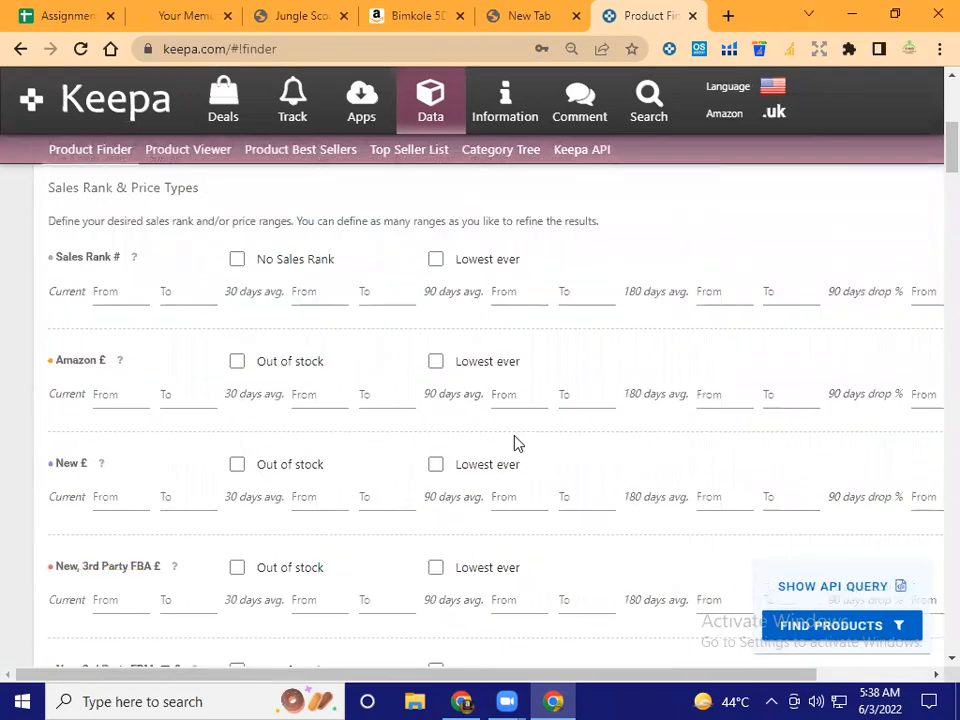
click(240, 364)
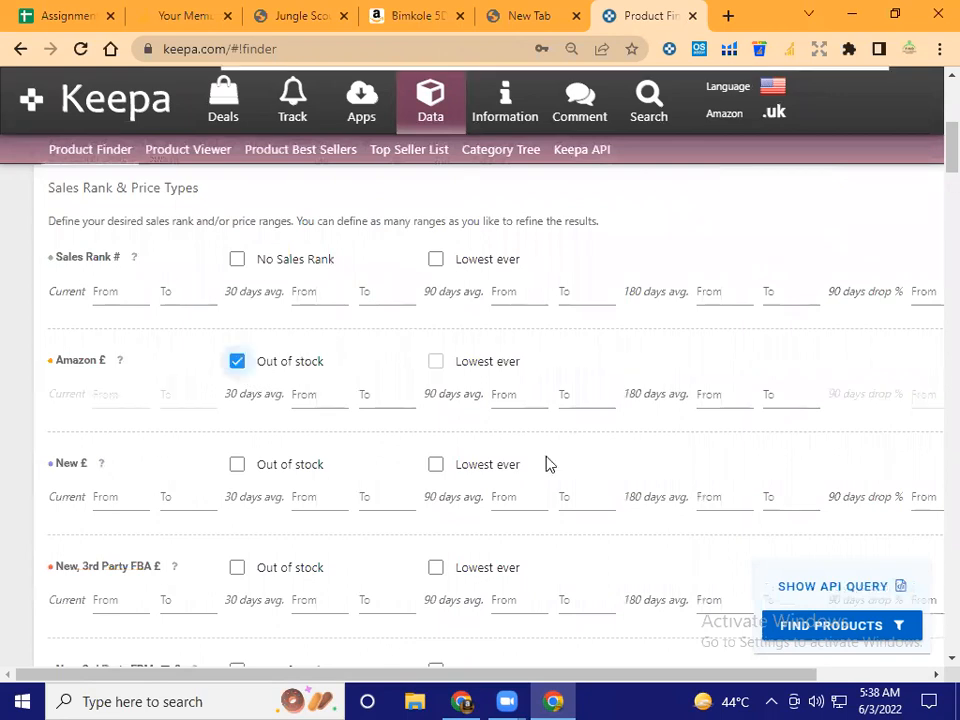
- Set the root category to Home & Kitchen
scroll(548, 464, down, 2)
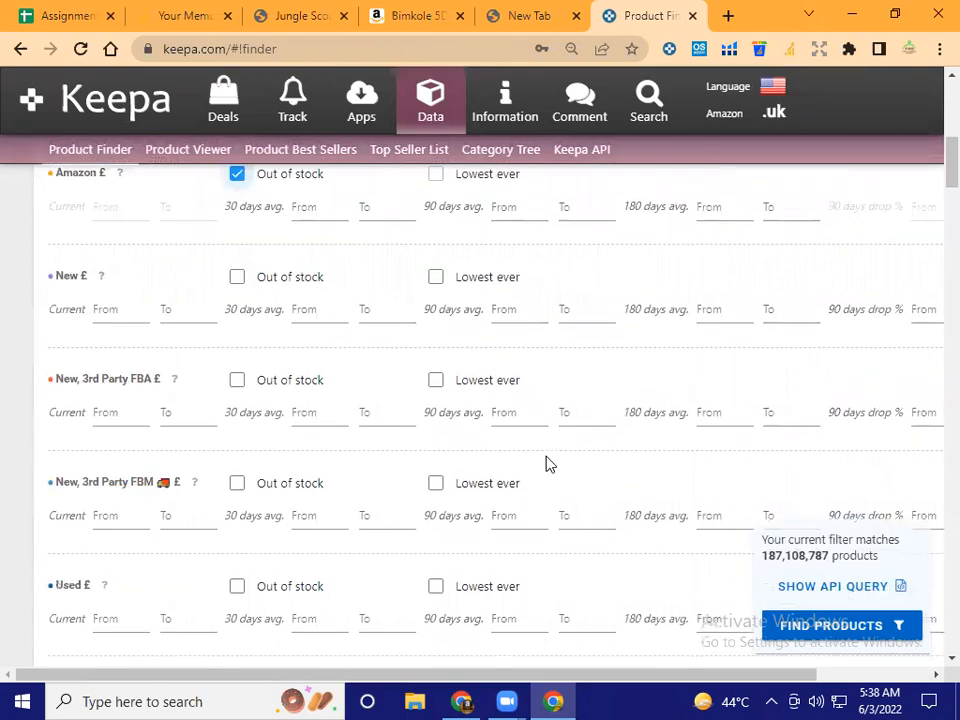
scroll(548, 464, down, 2)
scroll(547, 462, down, 4)
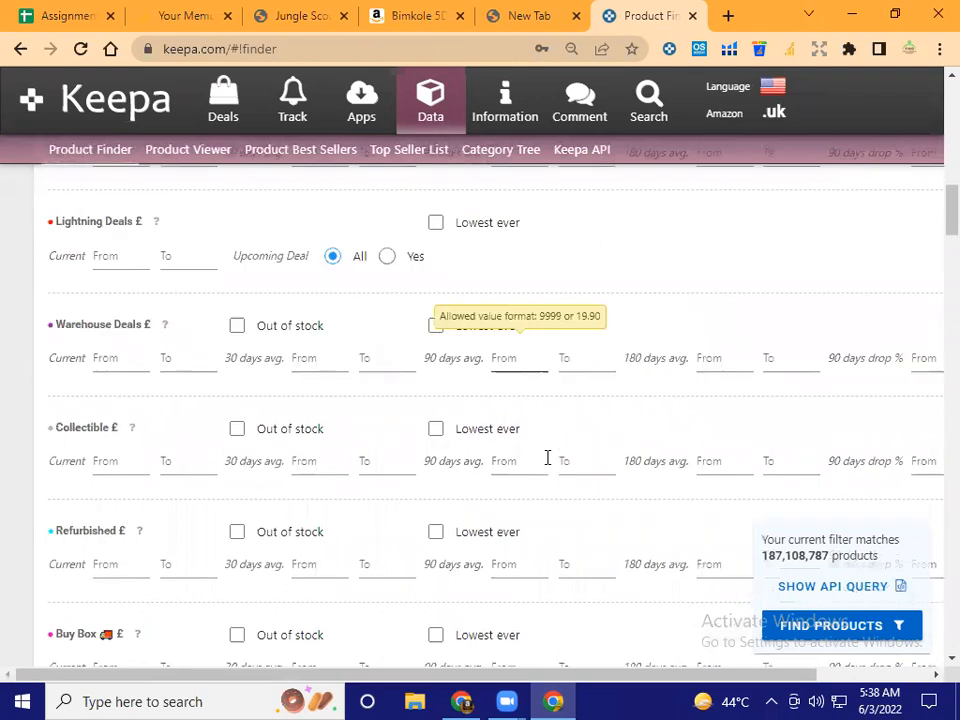
scroll(547, 457, down, 2)
scroll(548, 464, down, 7)
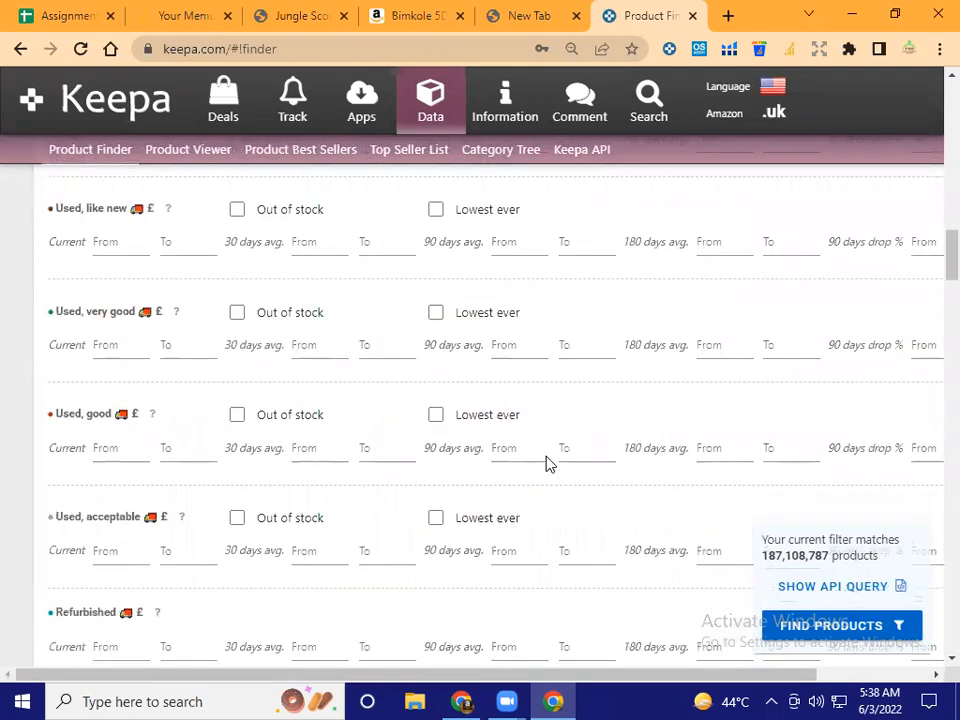
scroll(548, 464, down, 2)
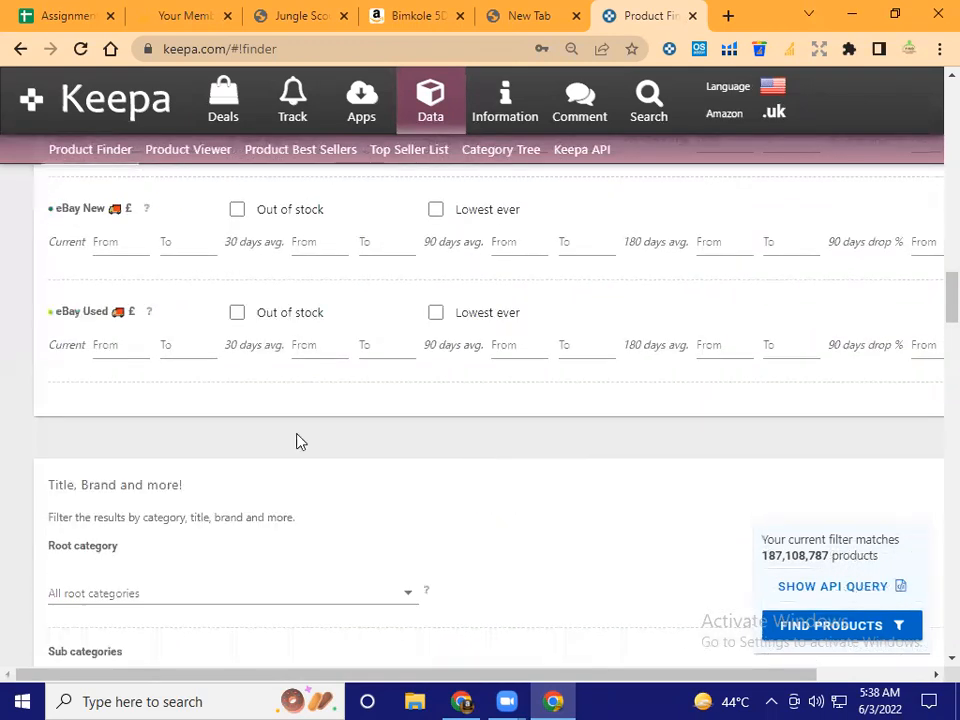
scroll(298, 441, down, 2)
click(317, 418)
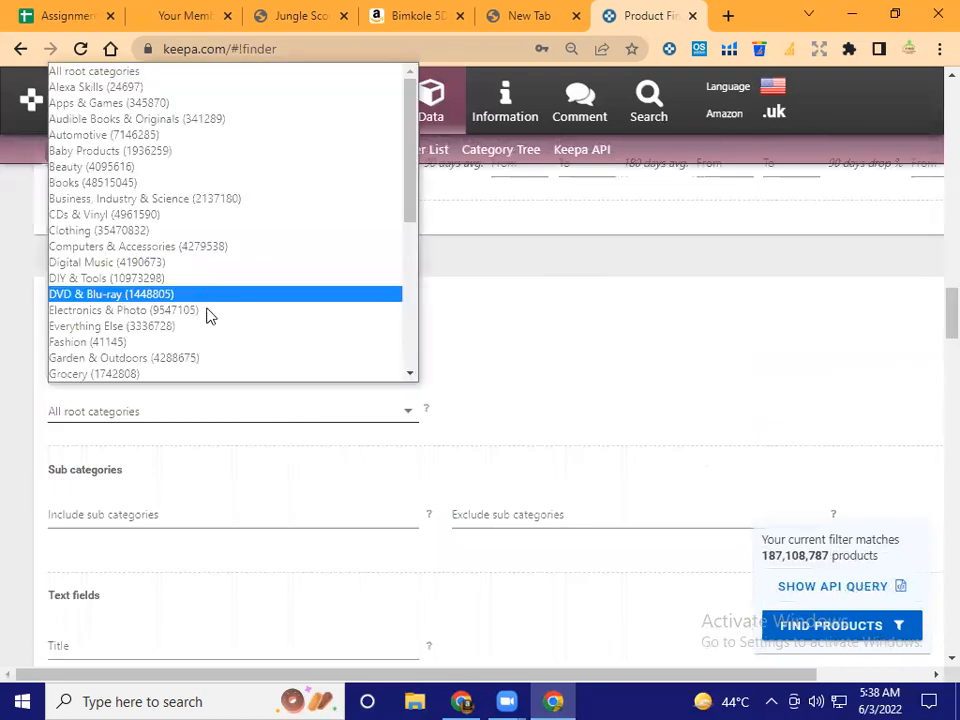
scroll(210, 316, down, 7)
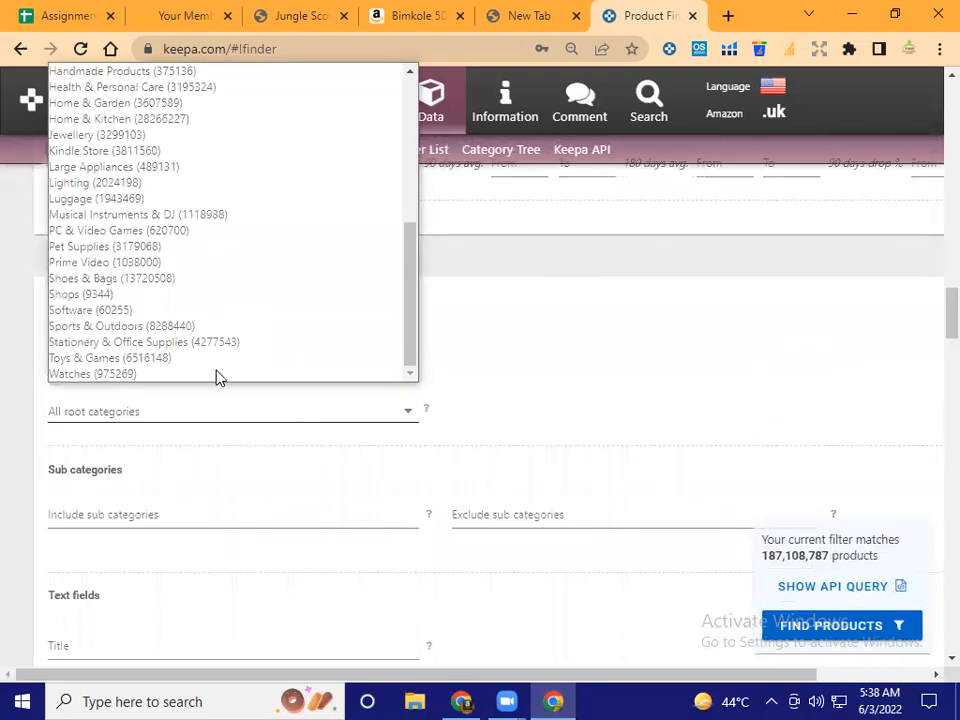
scroll(222, 300, up, 4)
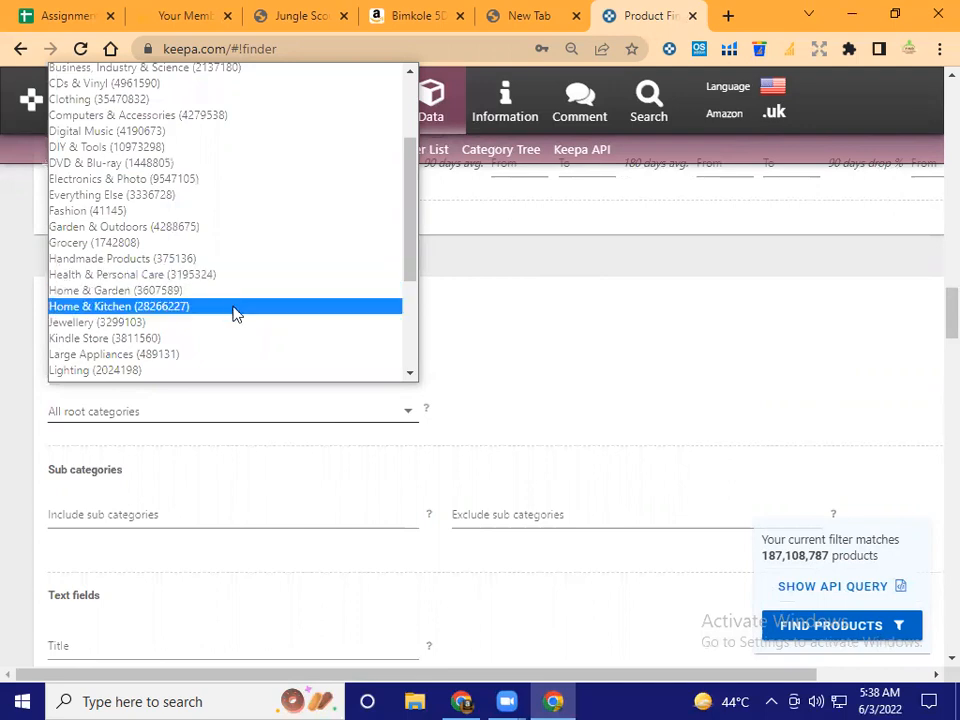
click(236, 308)
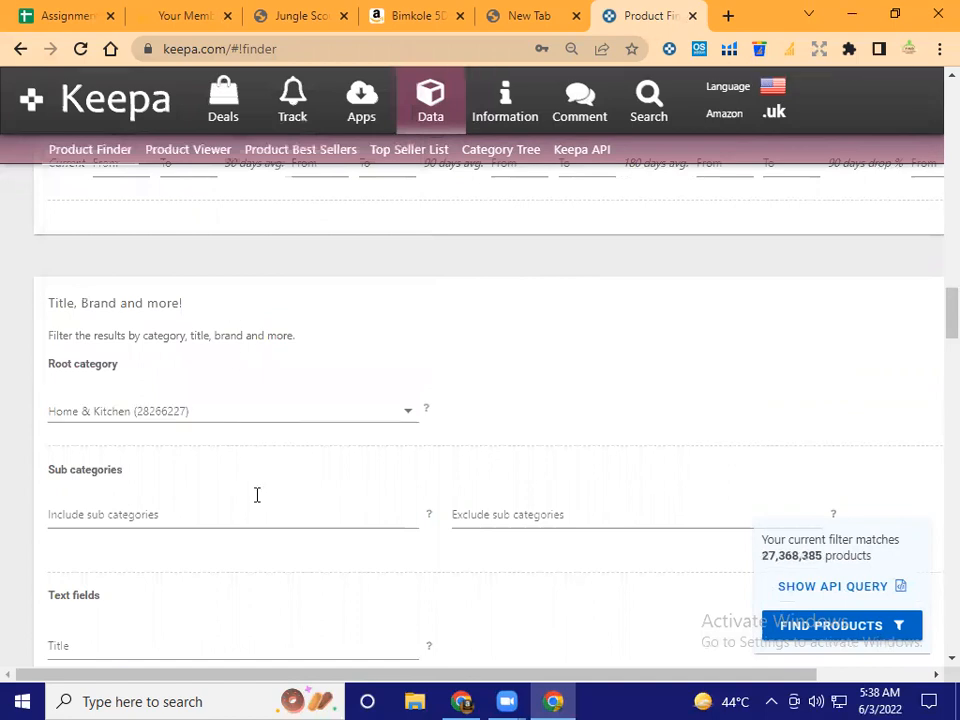
- Restrict the Buy Box Seller filter to 3rd Party
scroll(360, 478, down, 5)
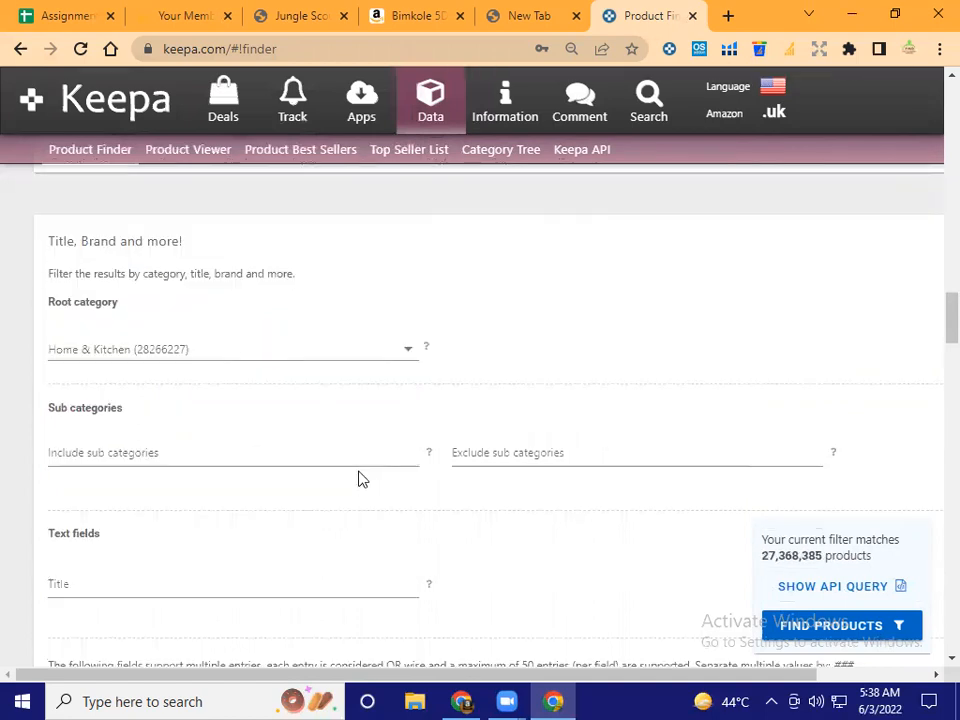
scroll(360, 472, down, 5)
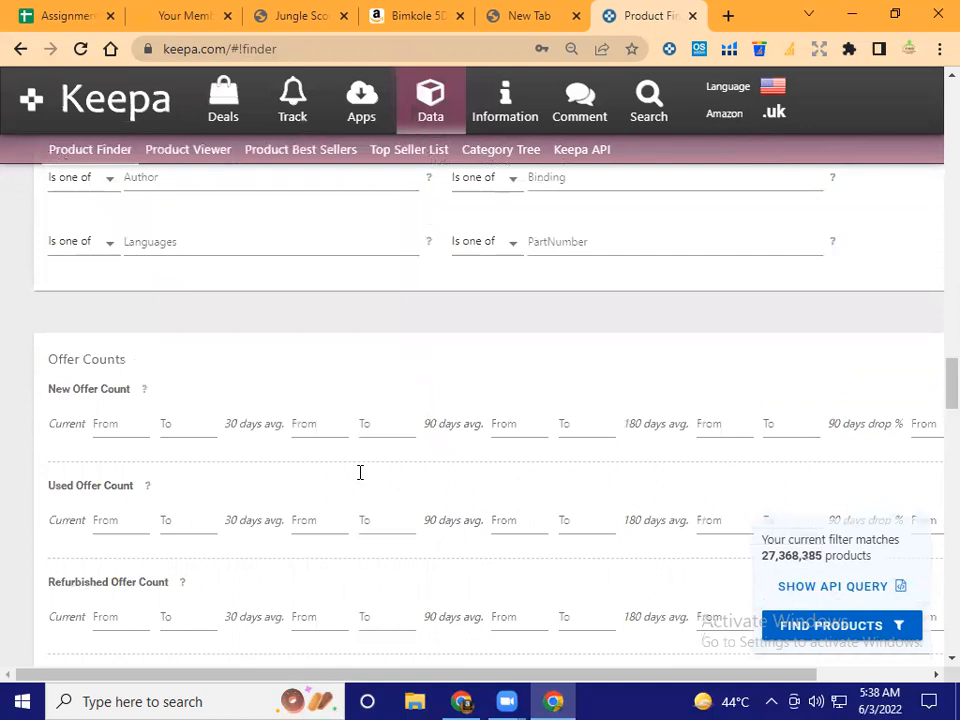
scroll(304, 478, down, 3)
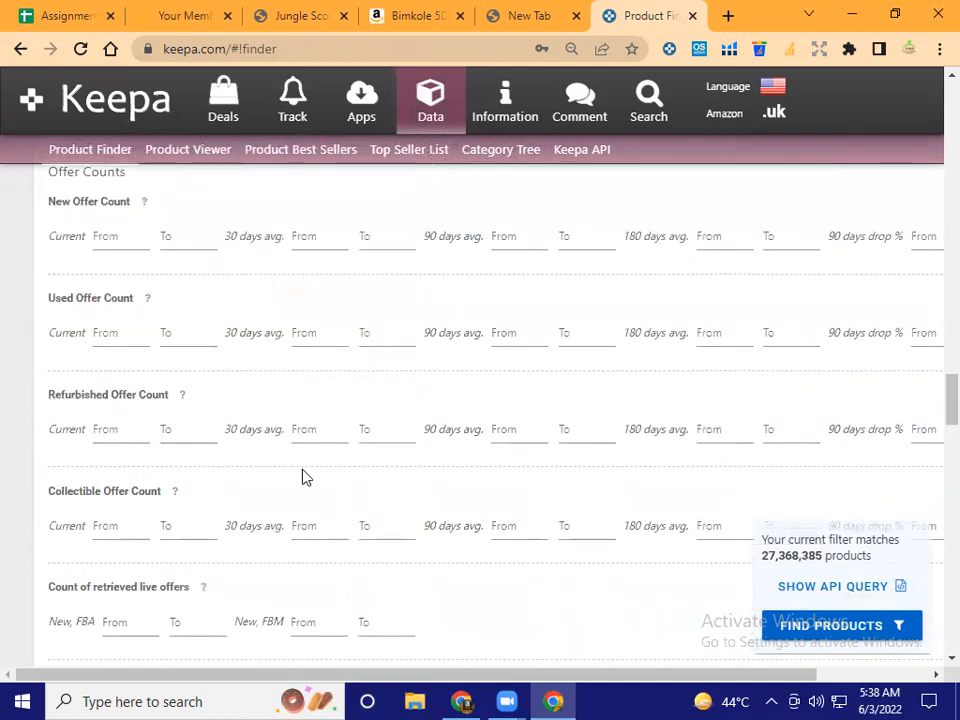
scroll(304, 476, down, 3)
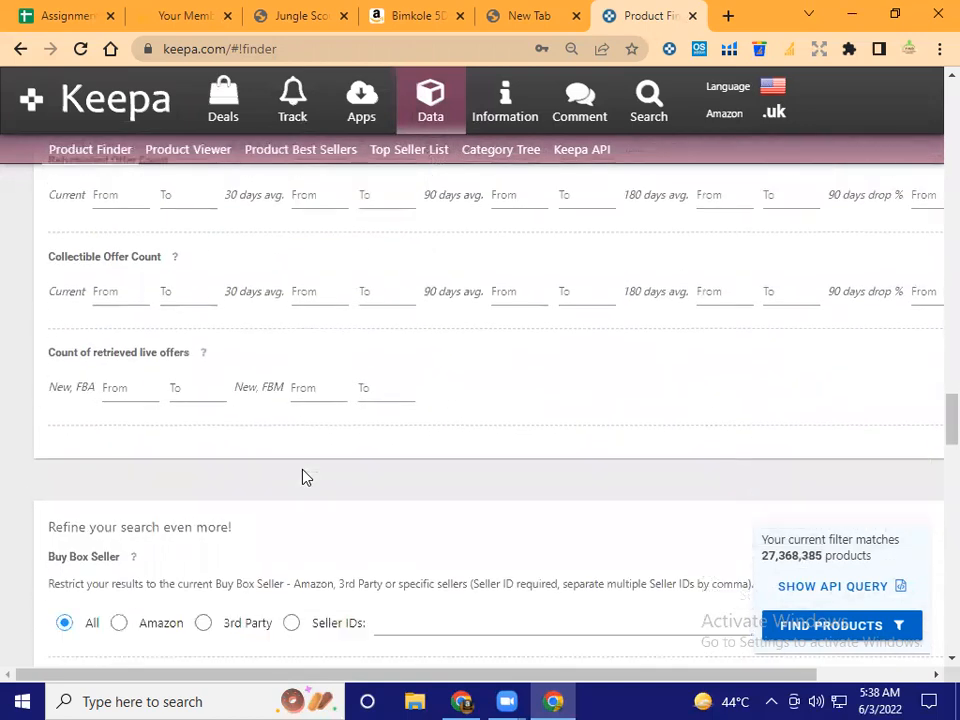
click(205, 391)
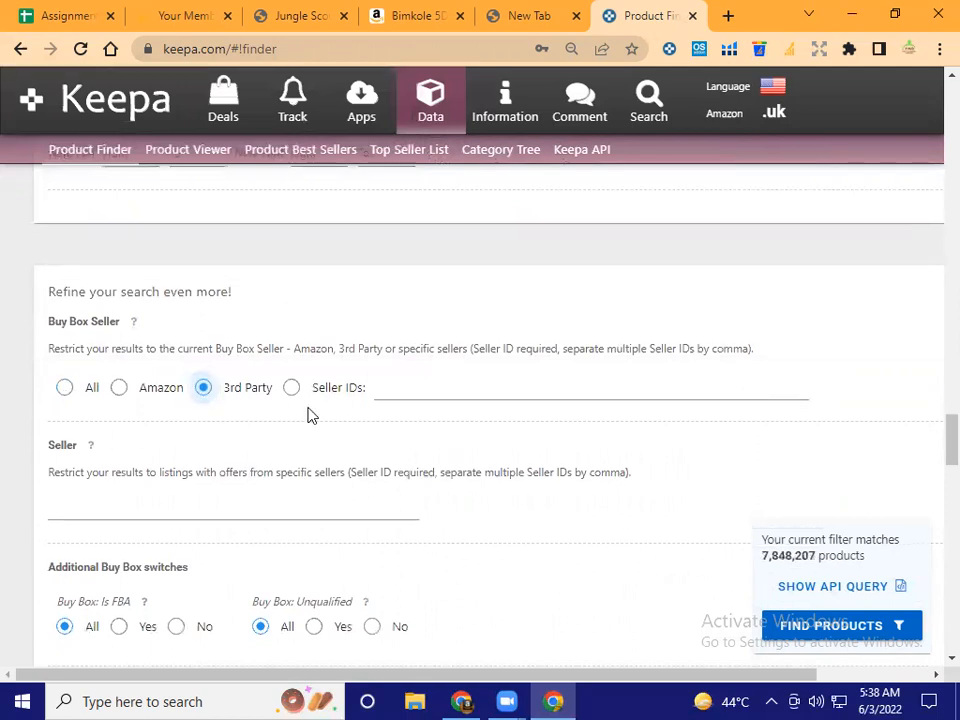
- Exclude digital products from the product type and limit the Variations filter to No Variations
scroll(308, 410, down, 3)
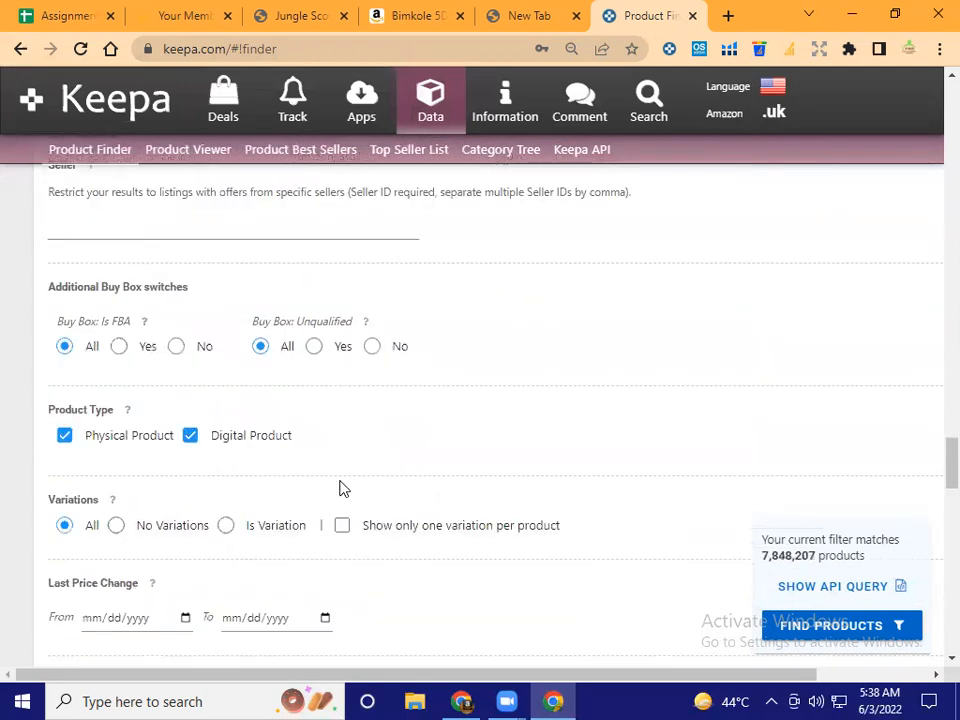
scroll(339, 488, down, 1)
click(193, 343)
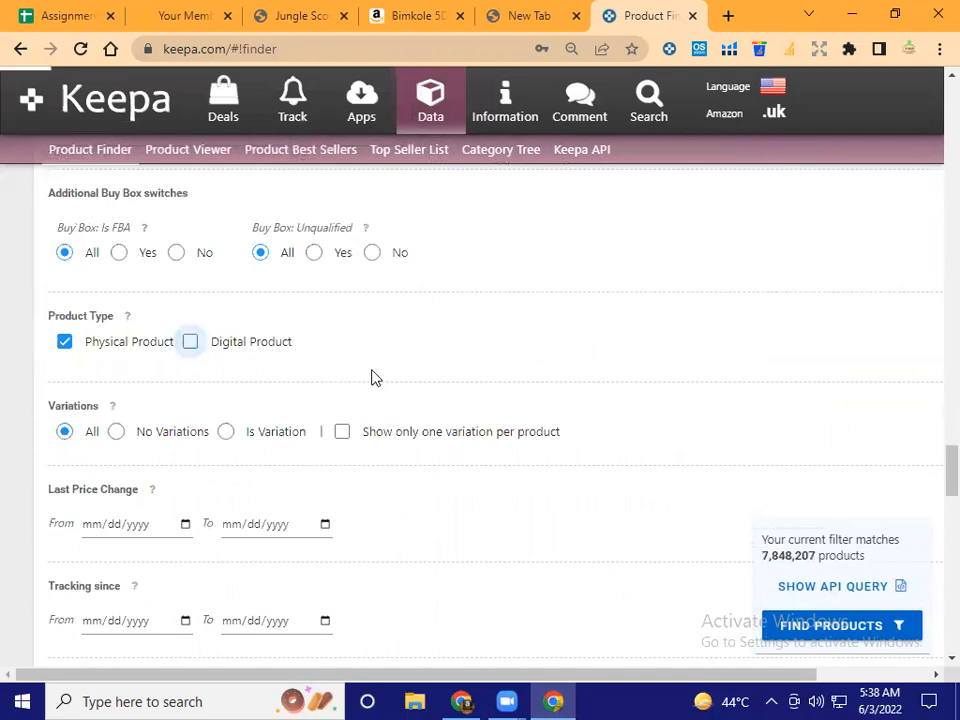
click(148, 433)
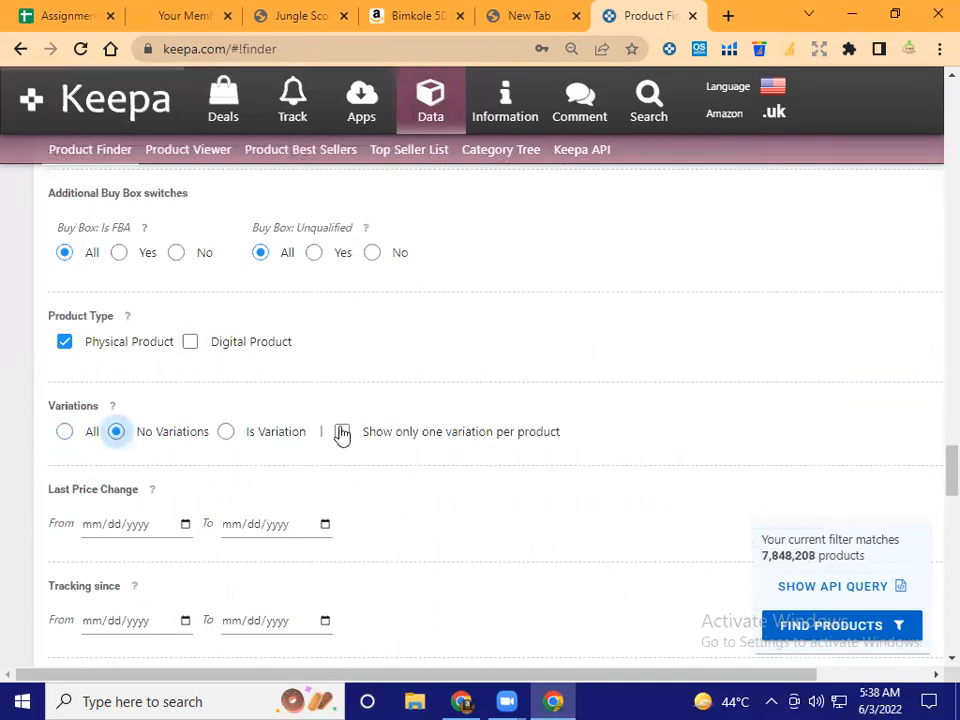
- Set the Reviews filters to a minimum rating of 4.2 and a maximum review count of 200
scroll(342, 433, down, 2)
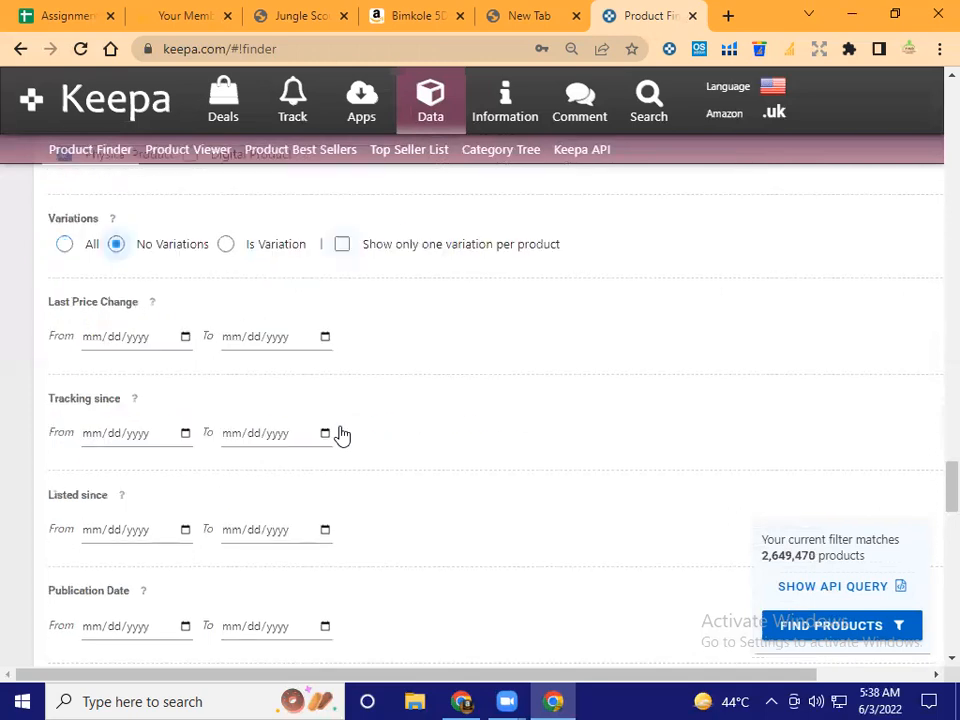
scroll(340, 433, down, 5)
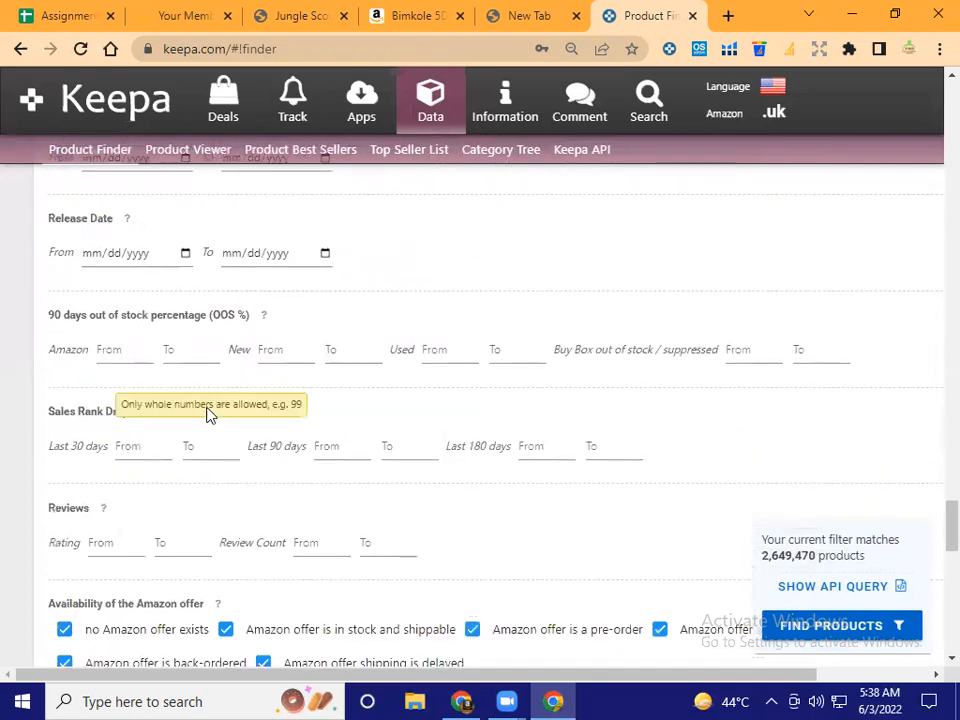
scroll(395, 431, down, 1)
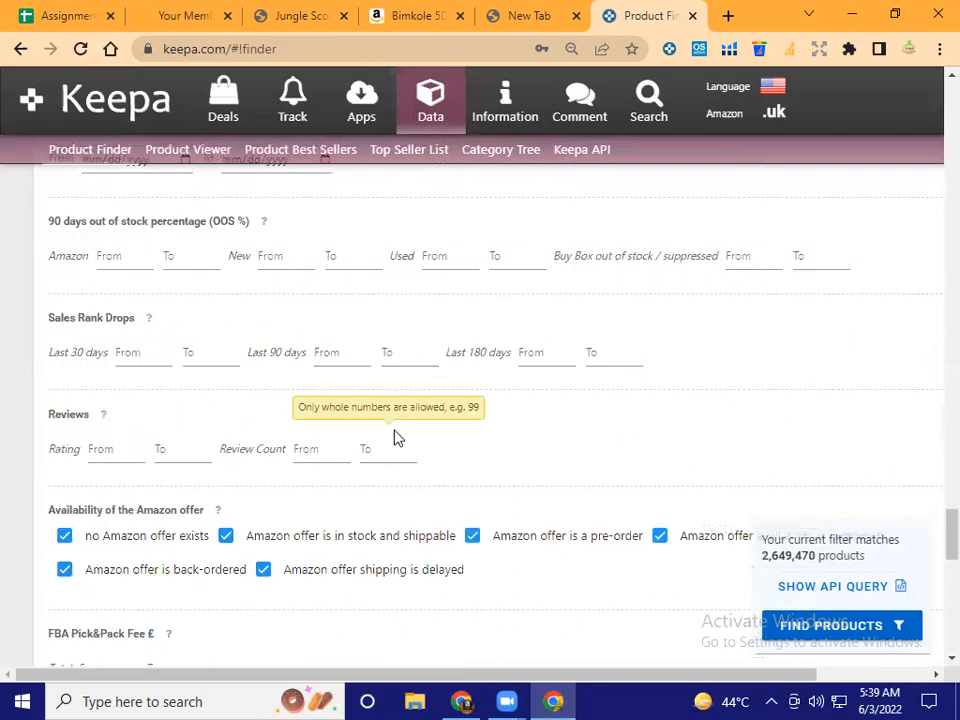
click(111, 448)
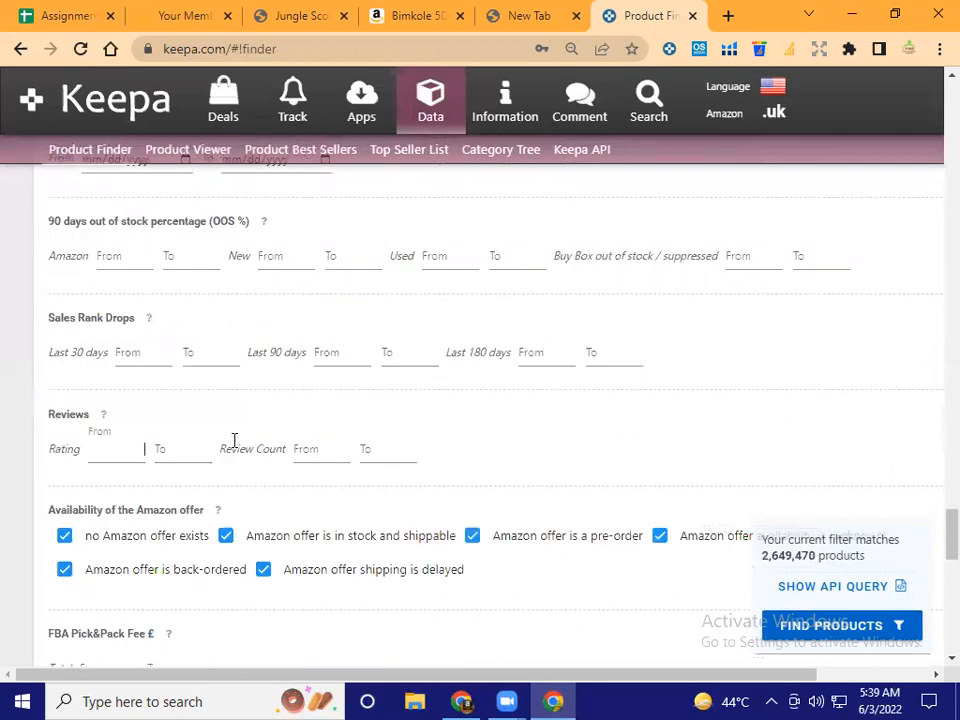
click(325, 449)
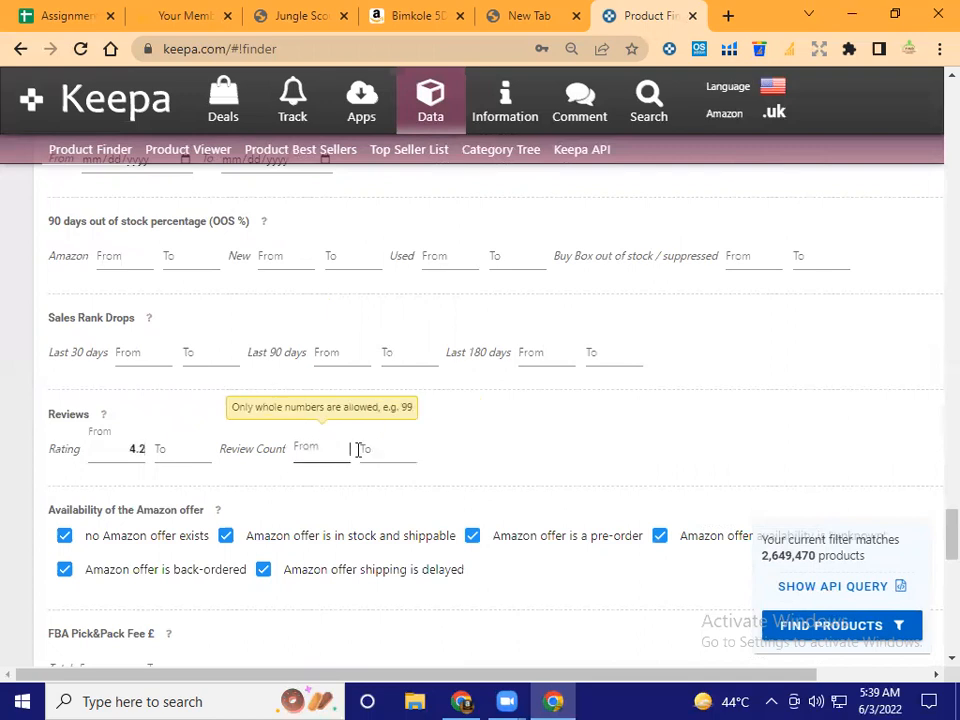
click(396, 450)
text(200)
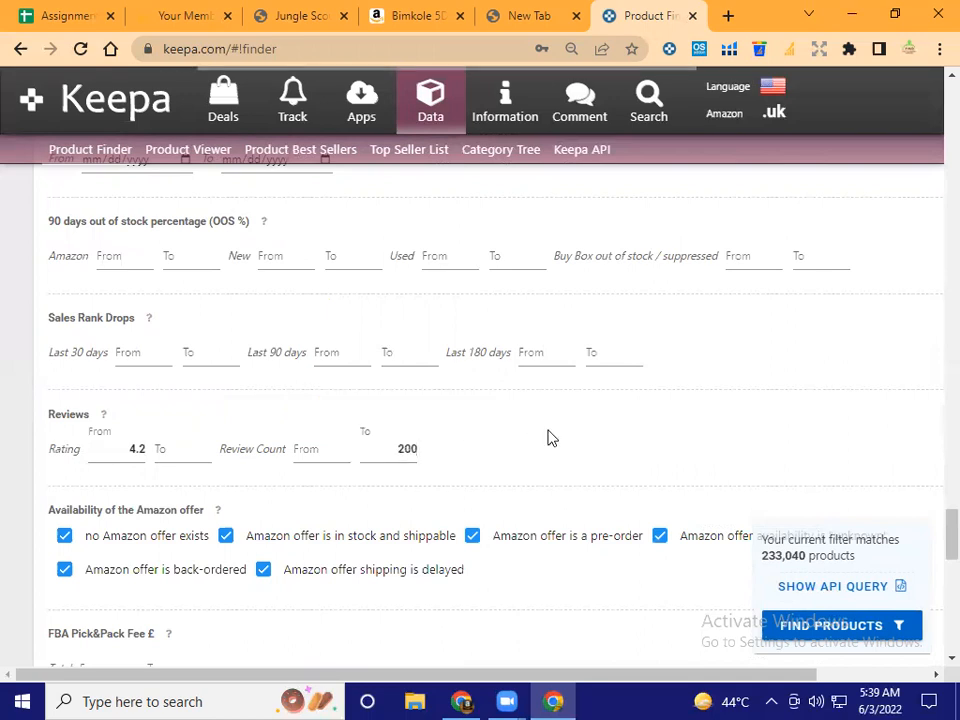
- Exclude Amazon offers that are pre-order, back-ordered, or in stock and shippable from the Amazon offer availability filter
scroll(550, 437, down, 1)
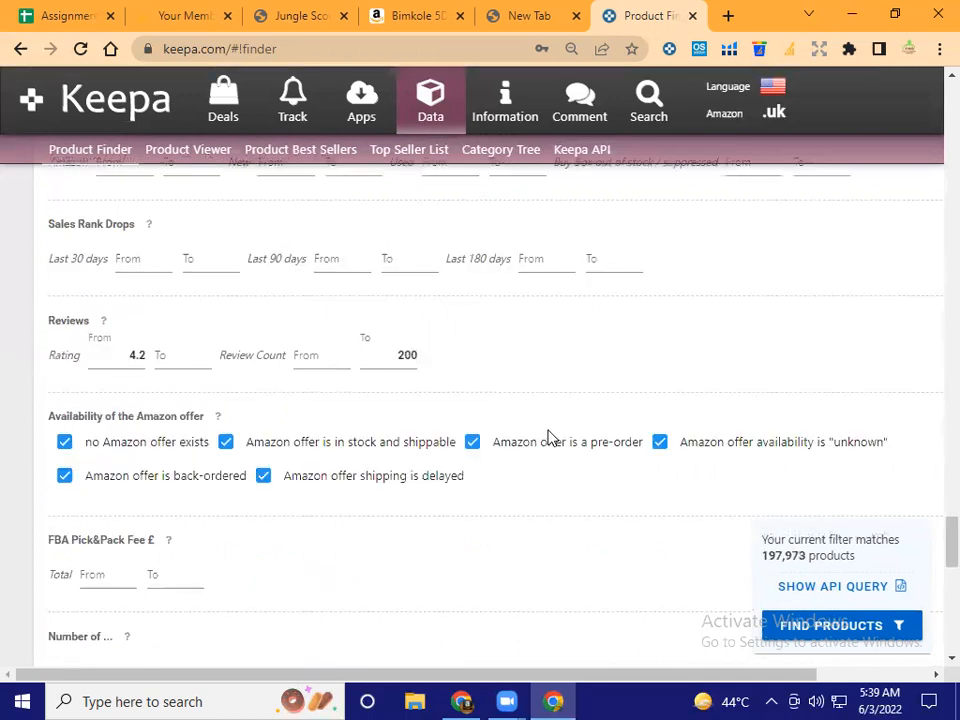
click(471, 445)
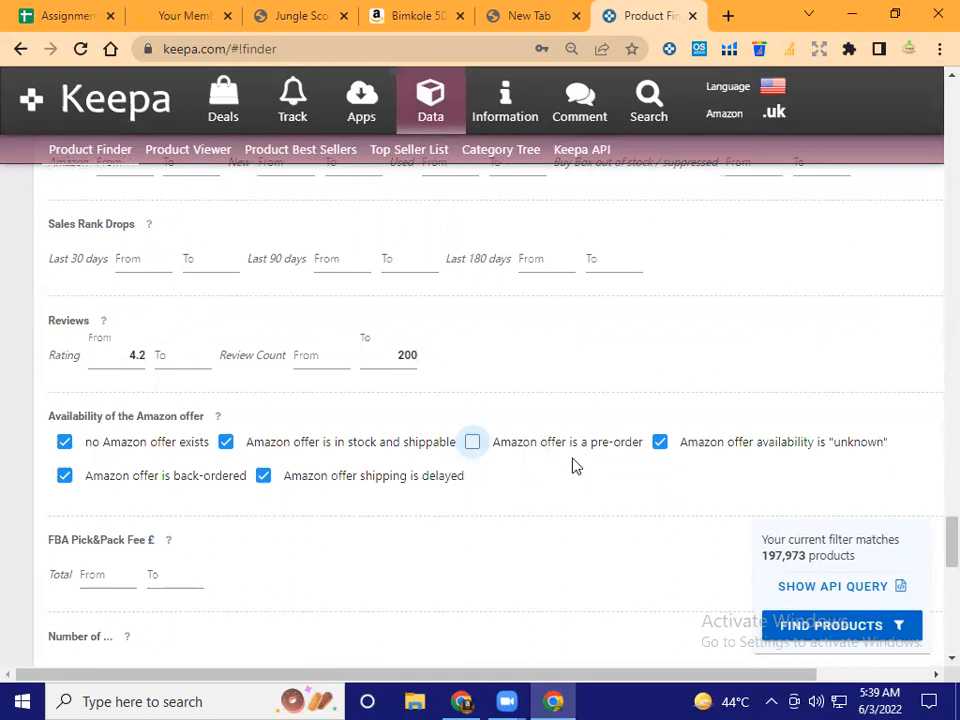
click(64, 477)
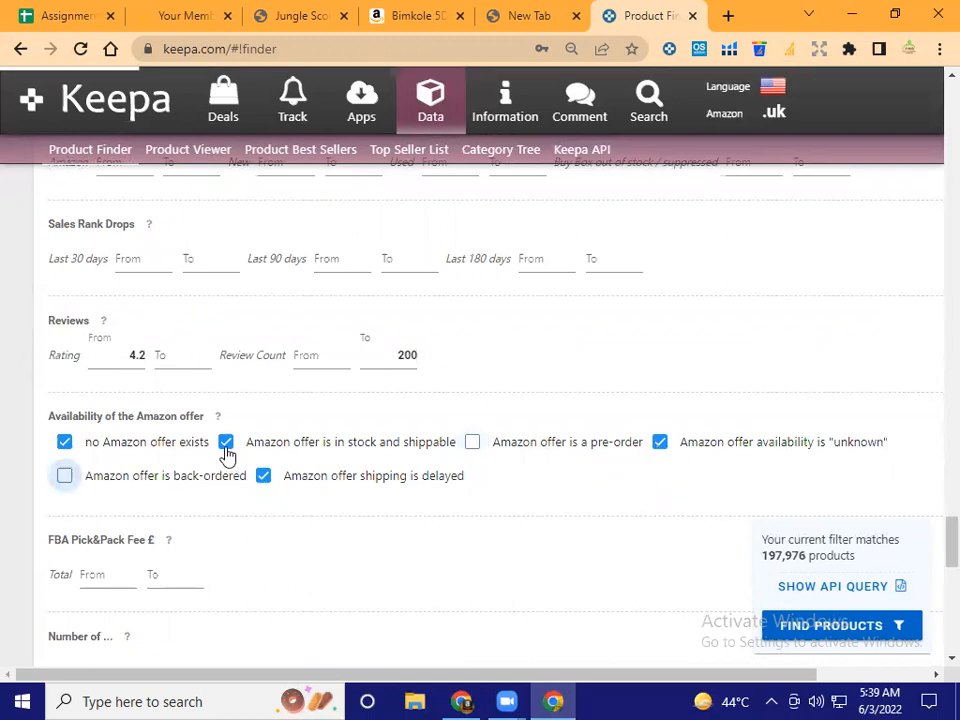
click(227, 445)
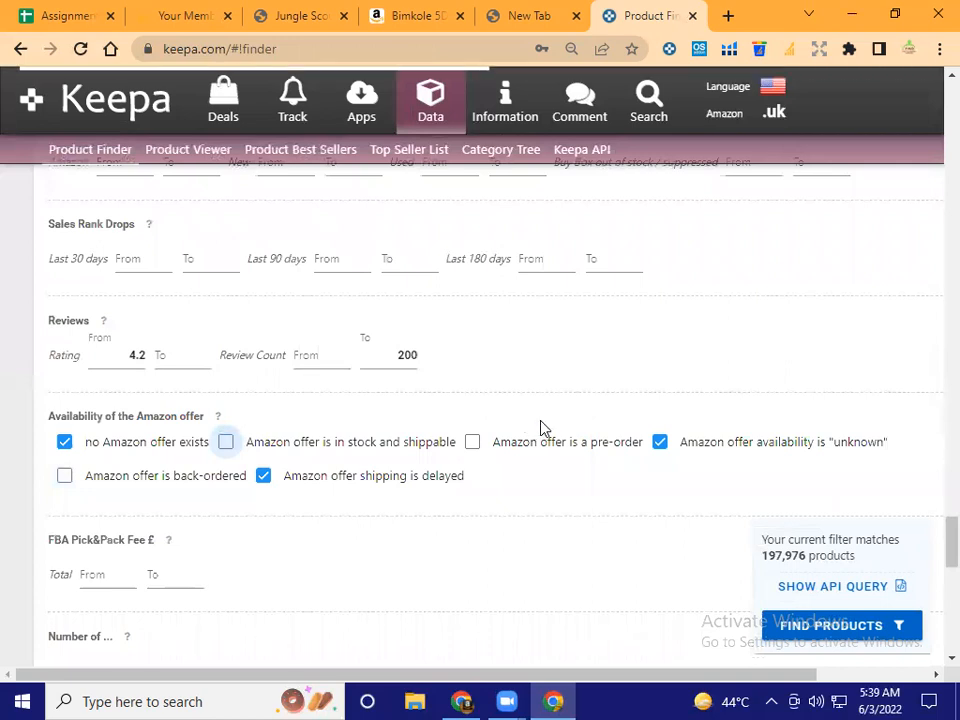
- Limit the item weight filter to a maximum of 3000 g
scroll(540, 428, down, 3)
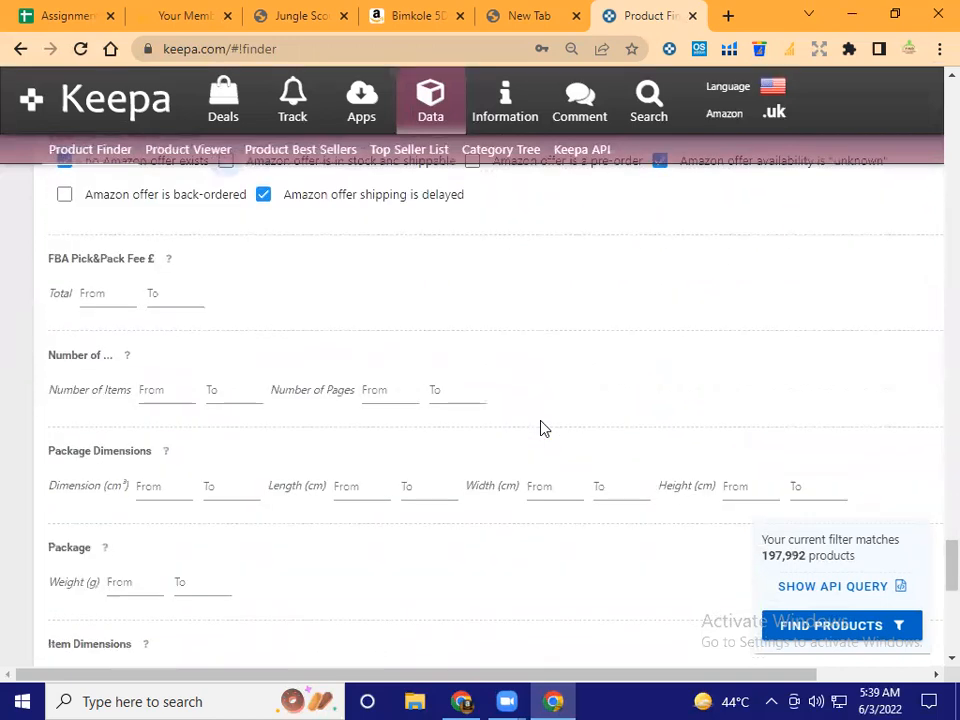
scroll(540, 428, down, 1)
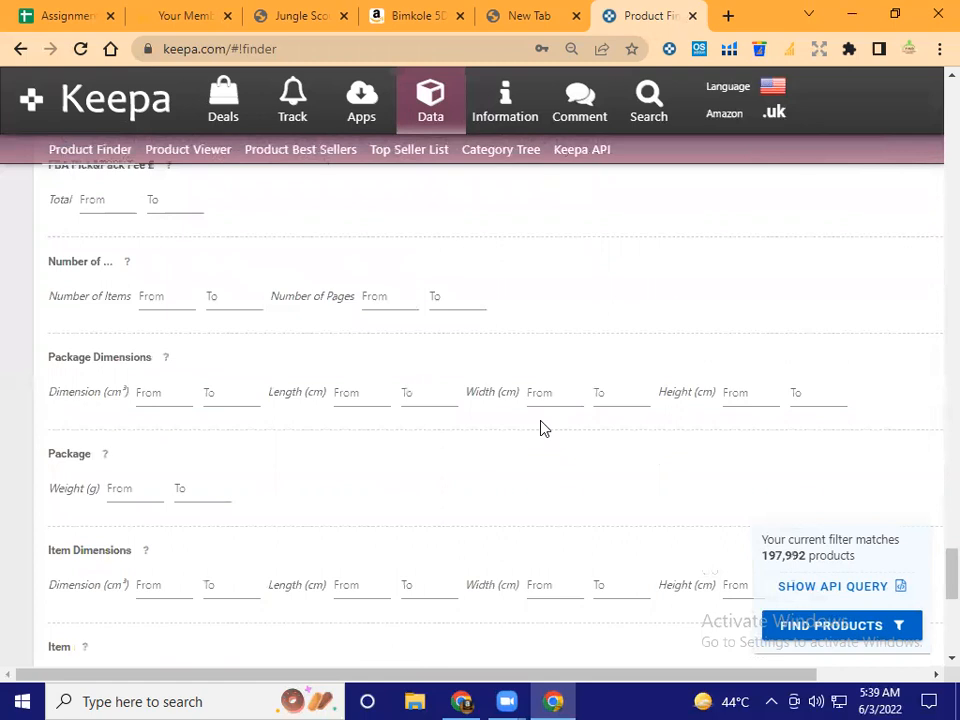
scroll(540, 428, down, 3)
click(192, 400)
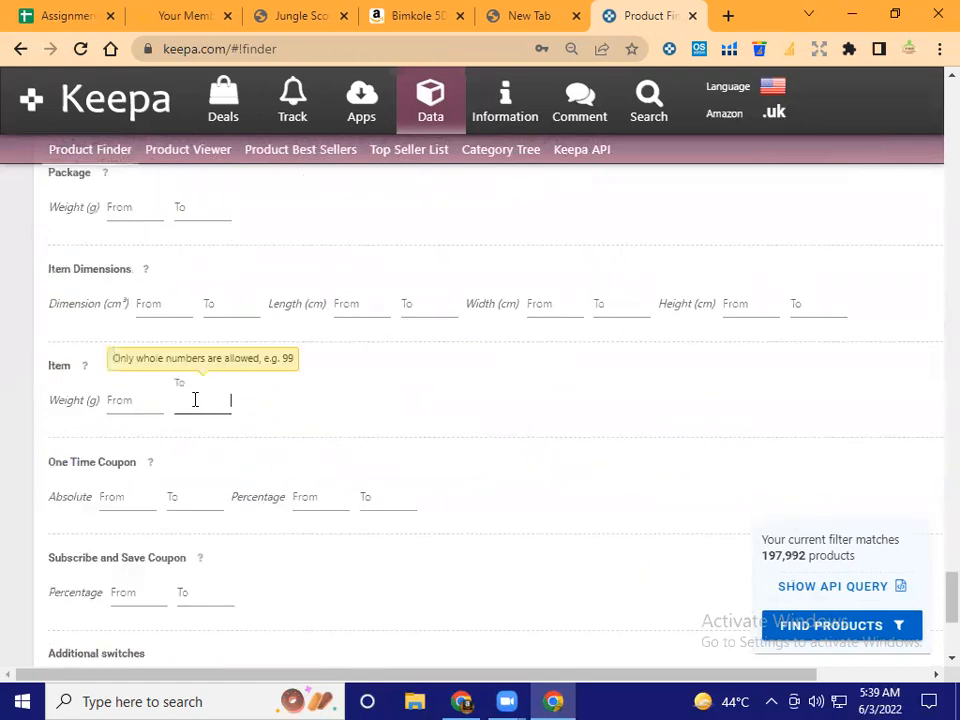
text(3000)
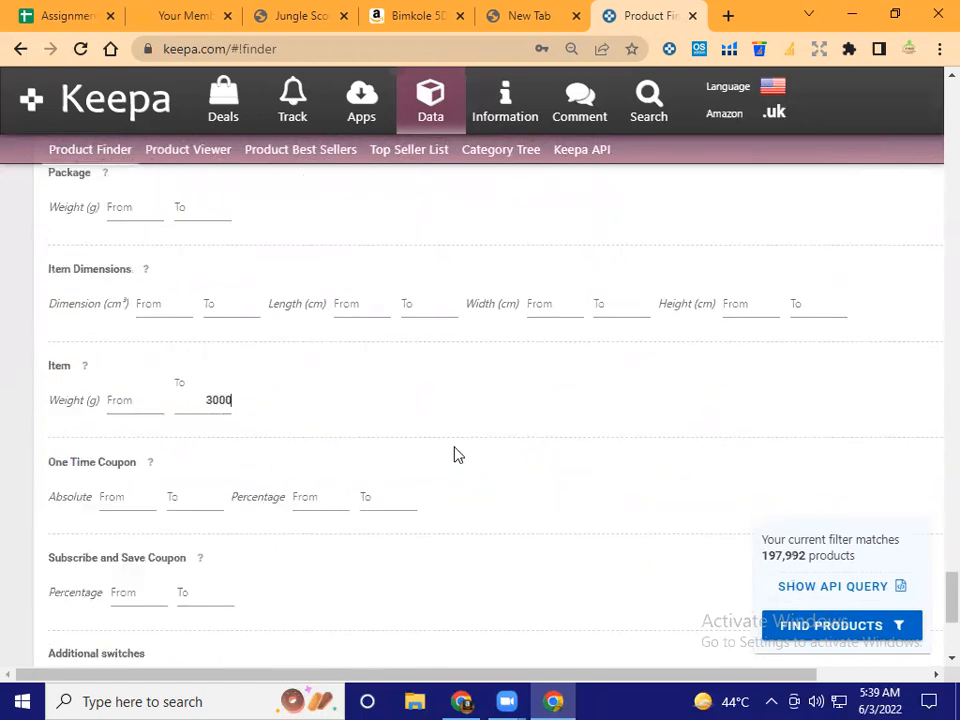
- Set the Adult Product switch to No and run the product search with the chosen filters
scroll(454, 441, down, 2)
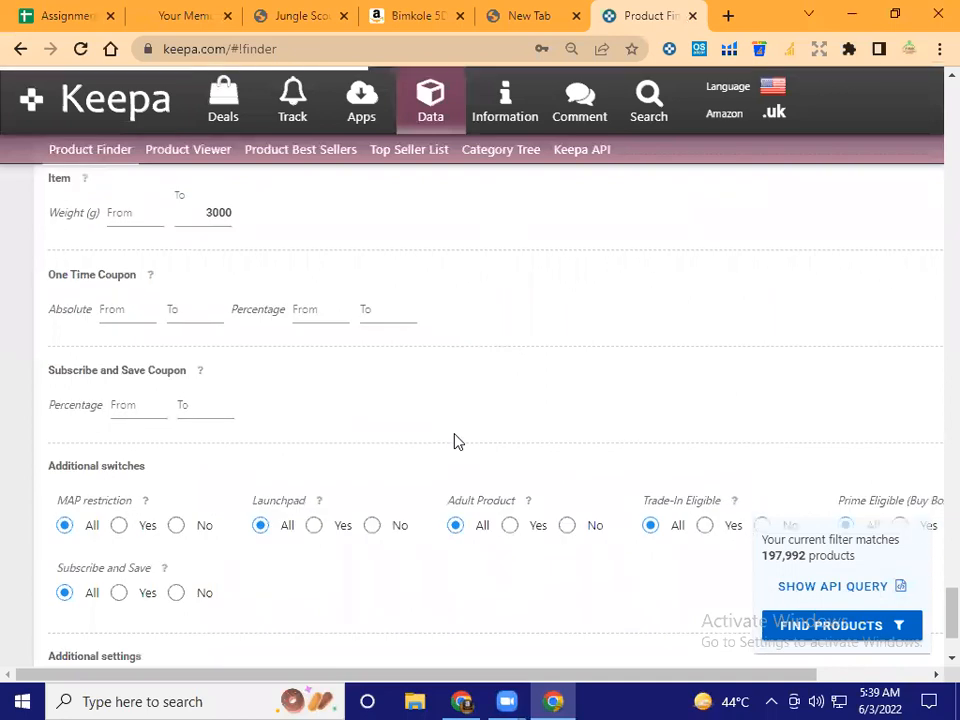
scroll(454, 441, down, 1)
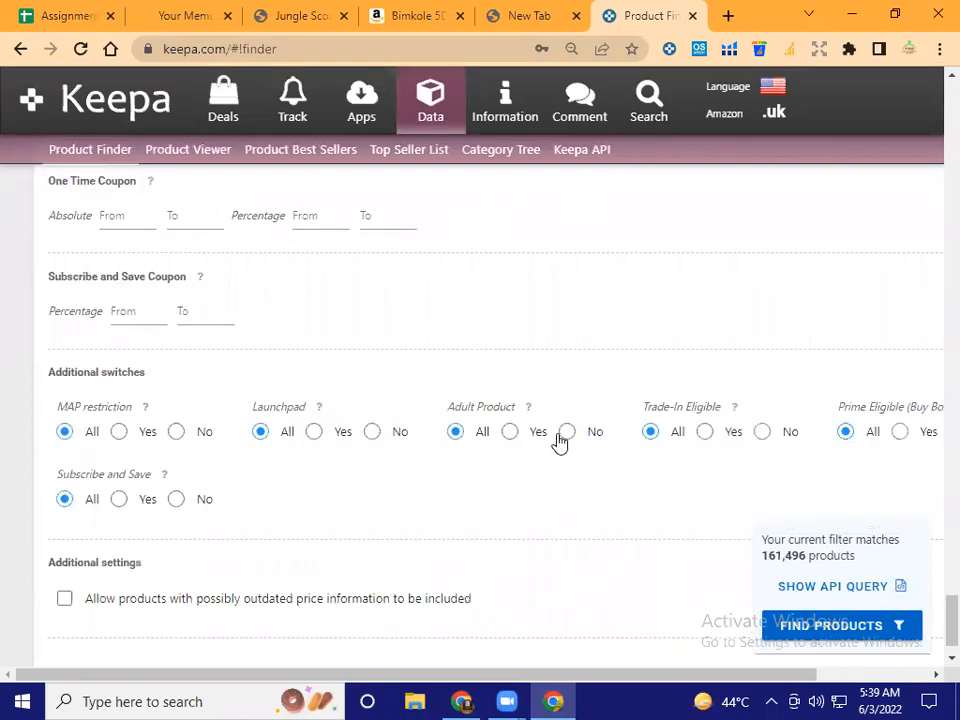
click(566, 432)
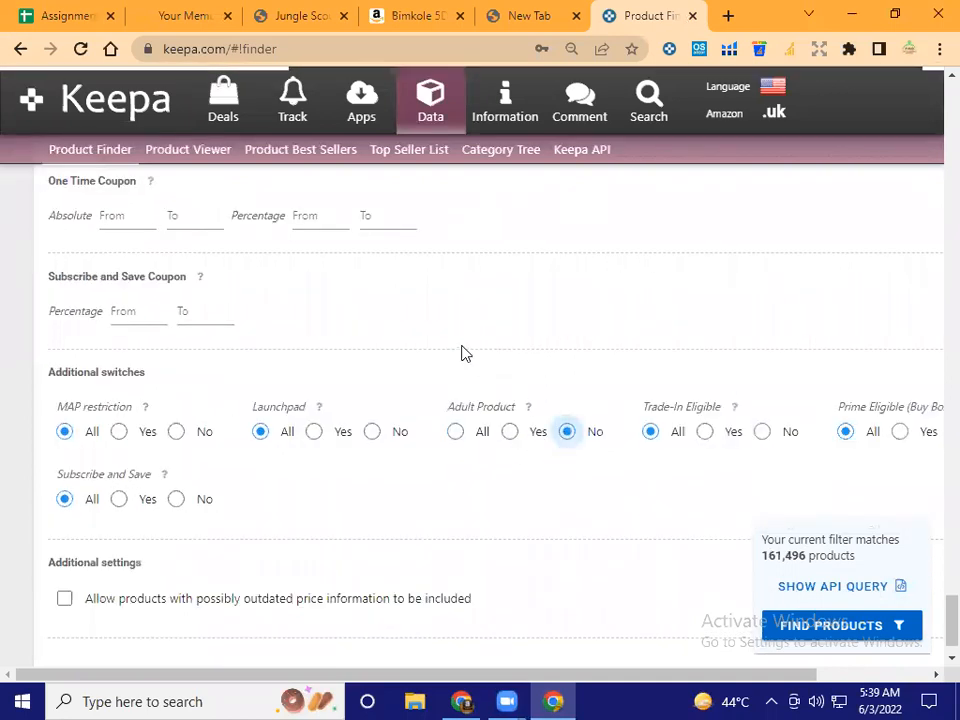
scroll(465, 353, up, 1)
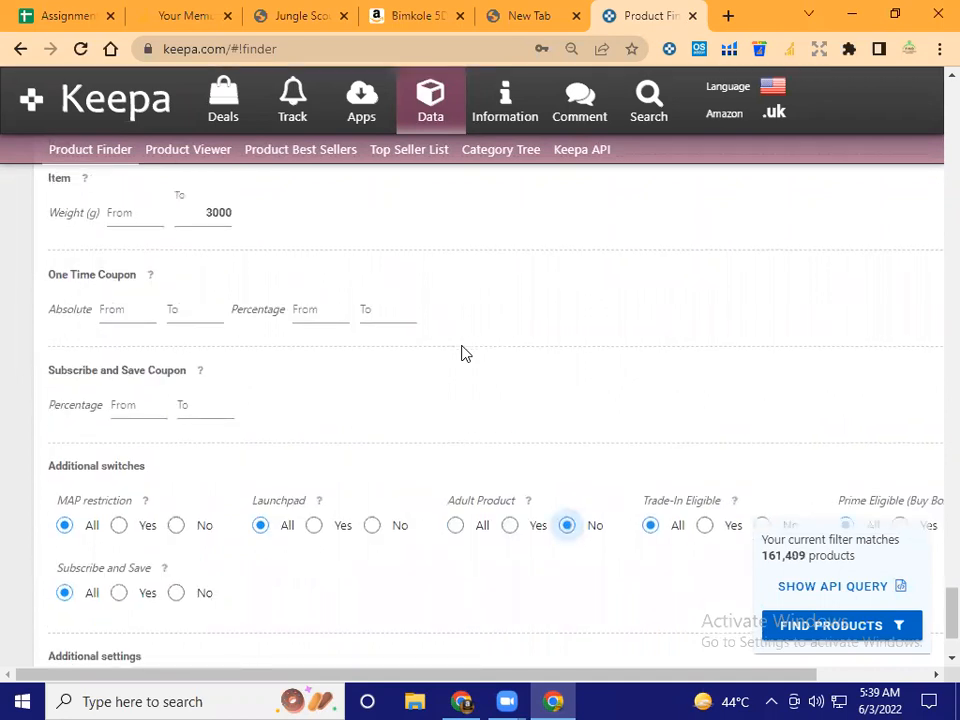
scroll(465, 353, up, 1)
scroll(465, 353, down, 3)
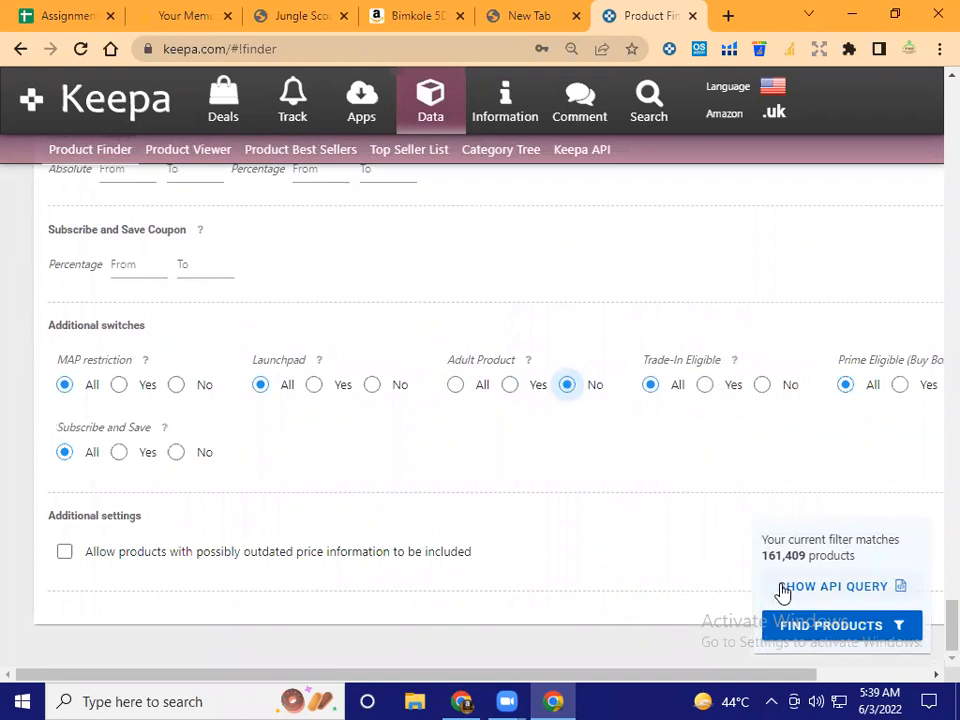
click(812, 632)
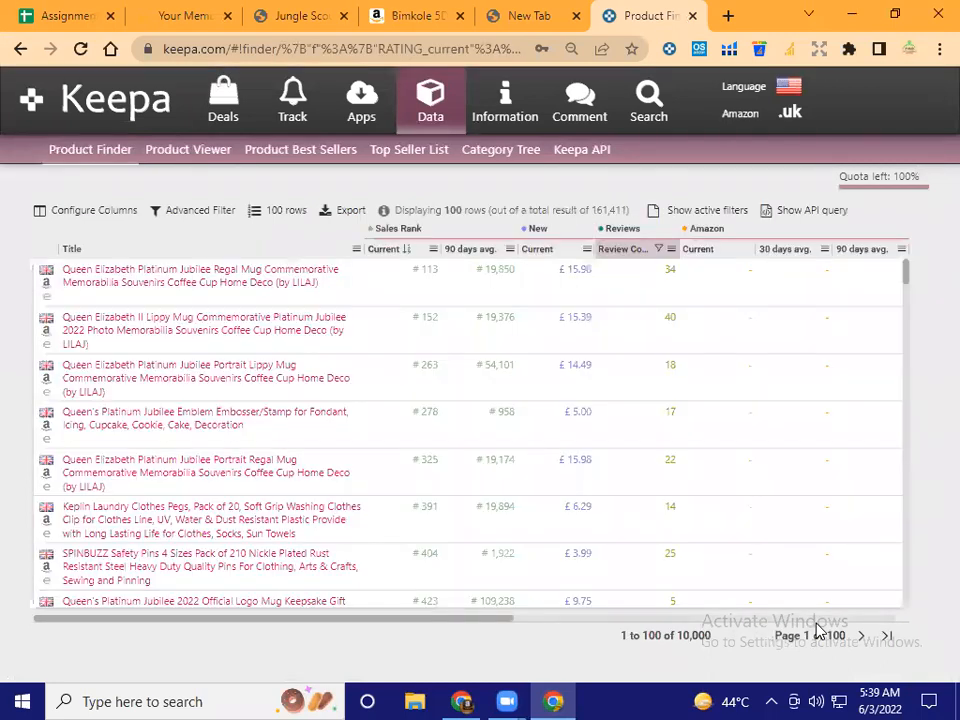
- Check the Amazon listings of the first three Platinum Jubilee mugs in the results, closing each page after viewing
click(46, 288)
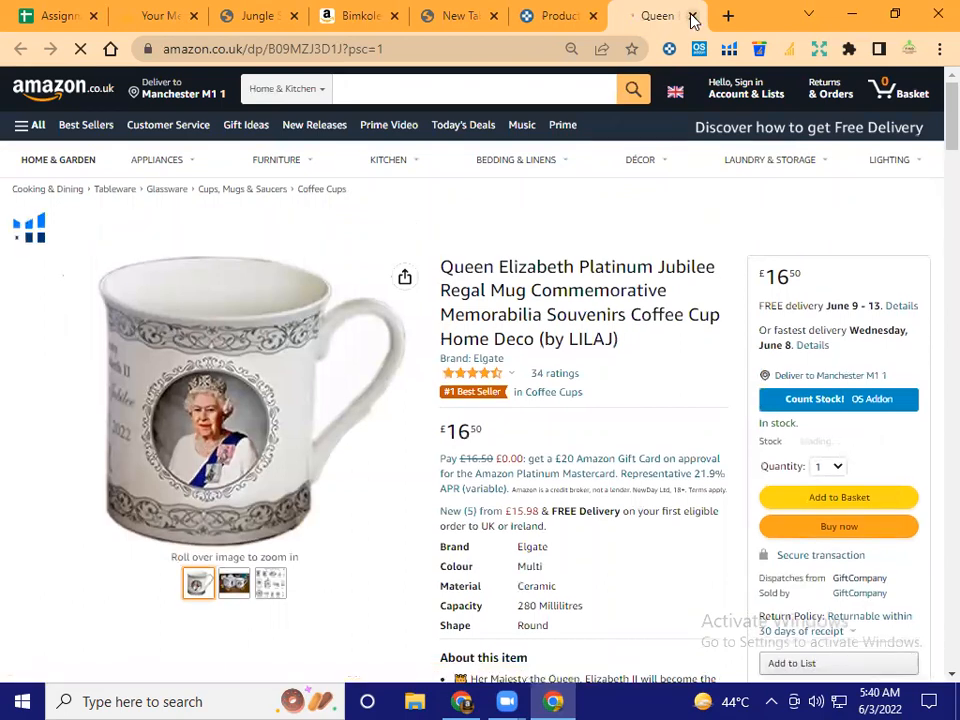
key(ctrl+w)
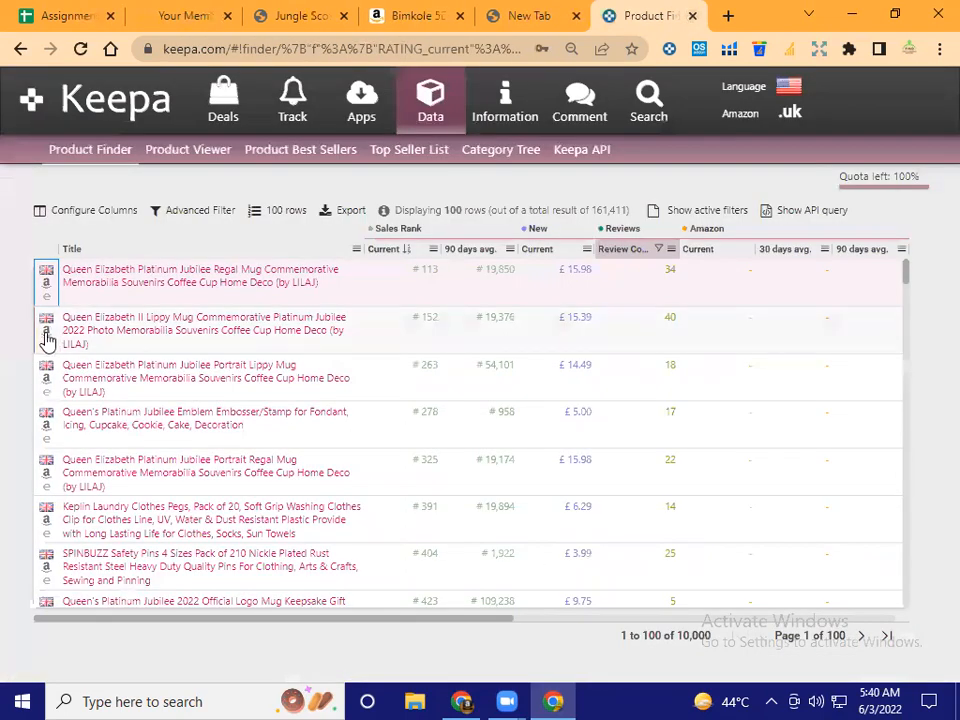
click(45, 333)
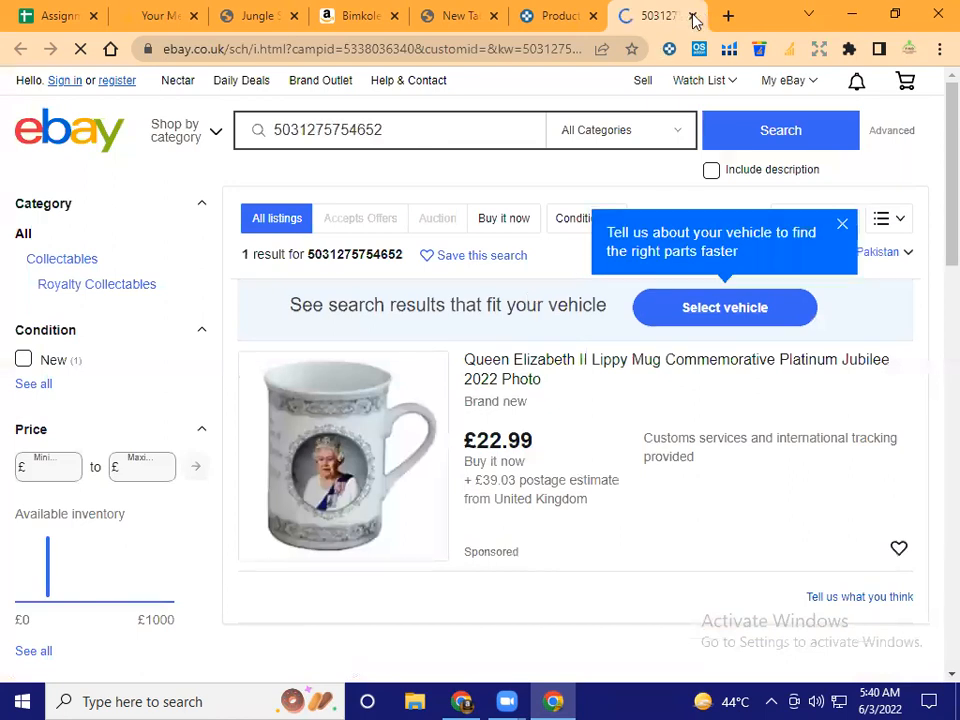
click(692, 16)
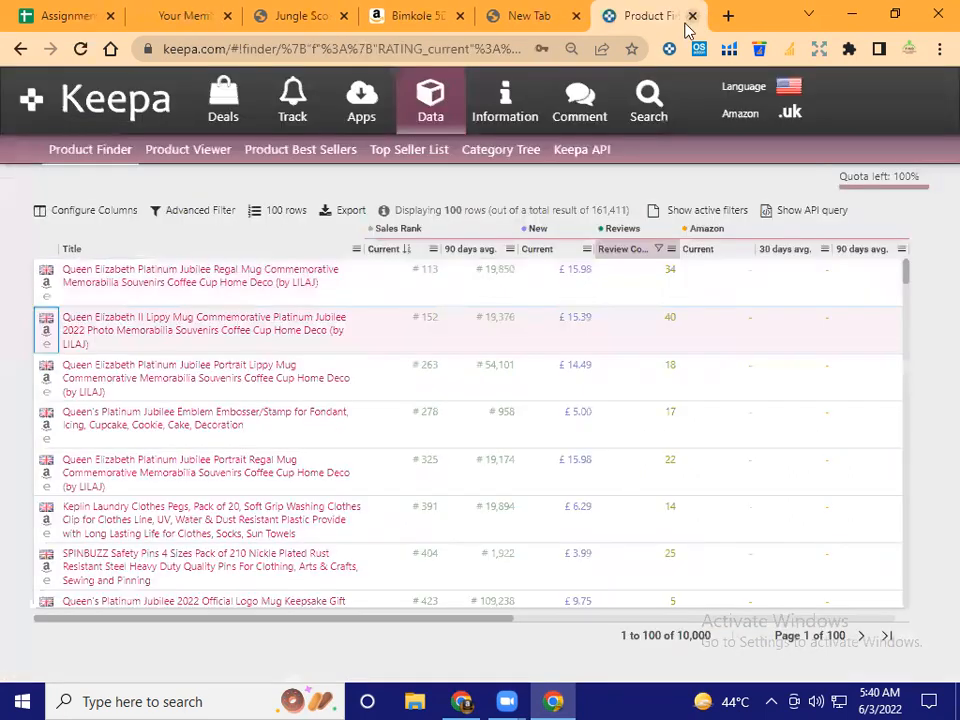
click(47, 335)
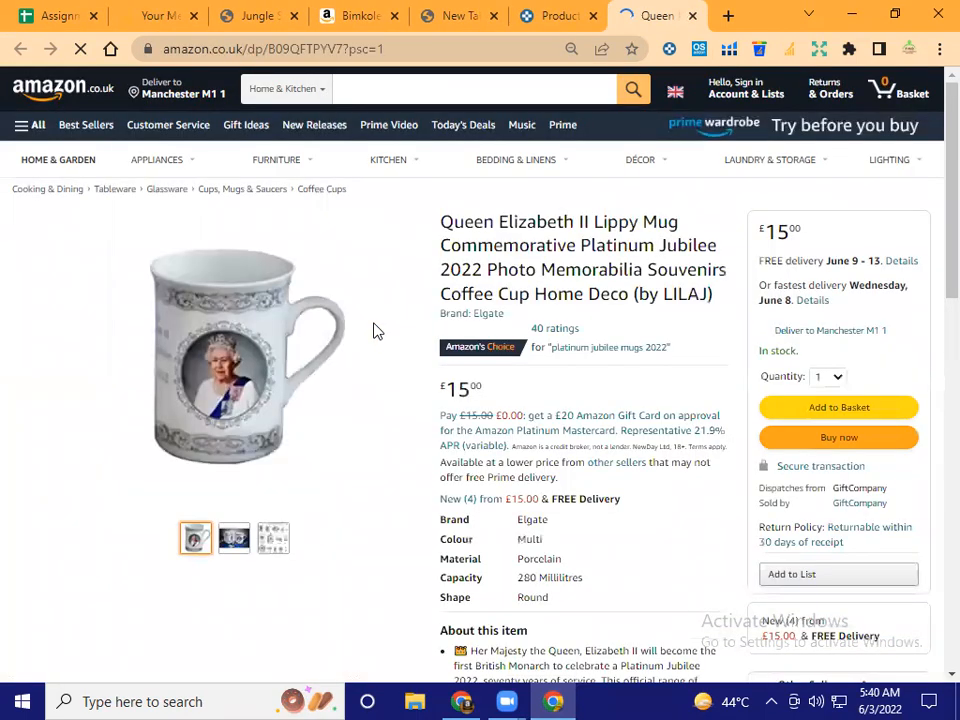
click(692, 18)
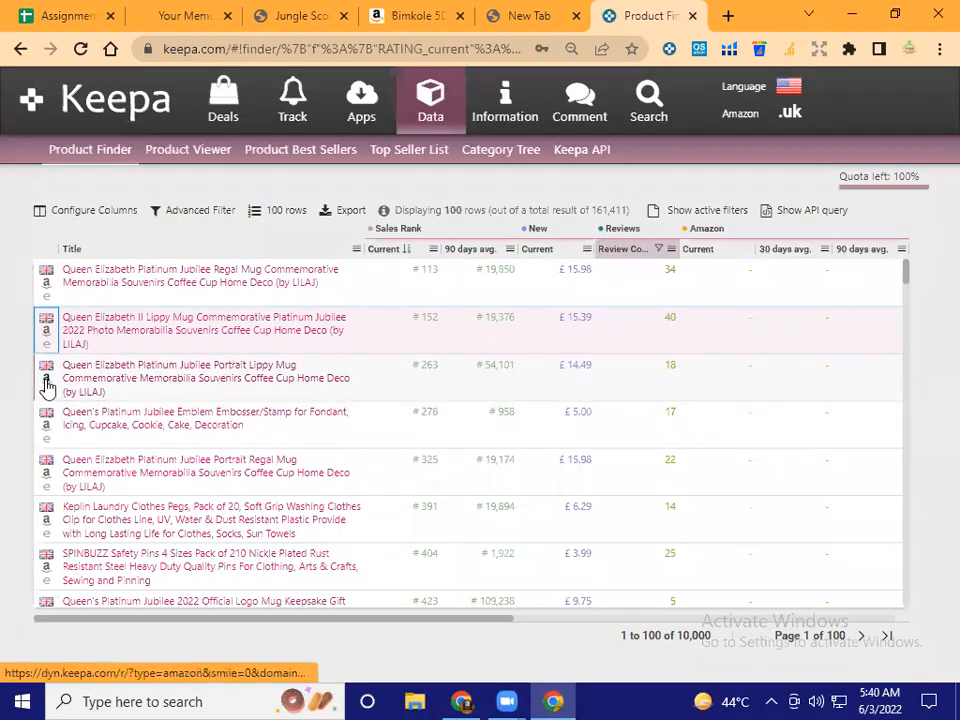
click(46, 388)
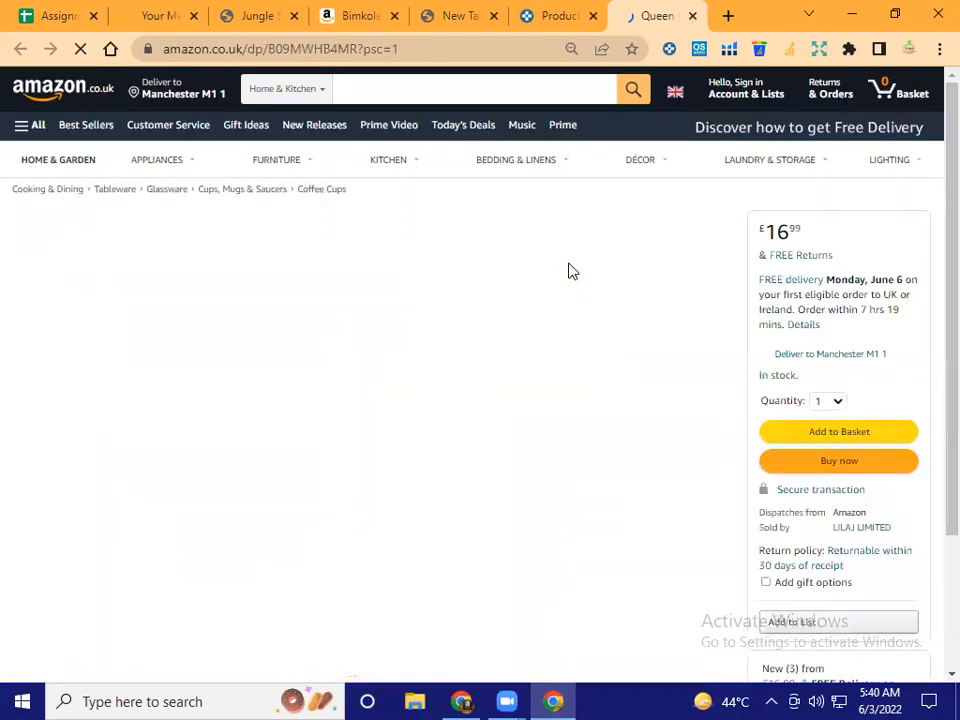
key(ctrl+w)
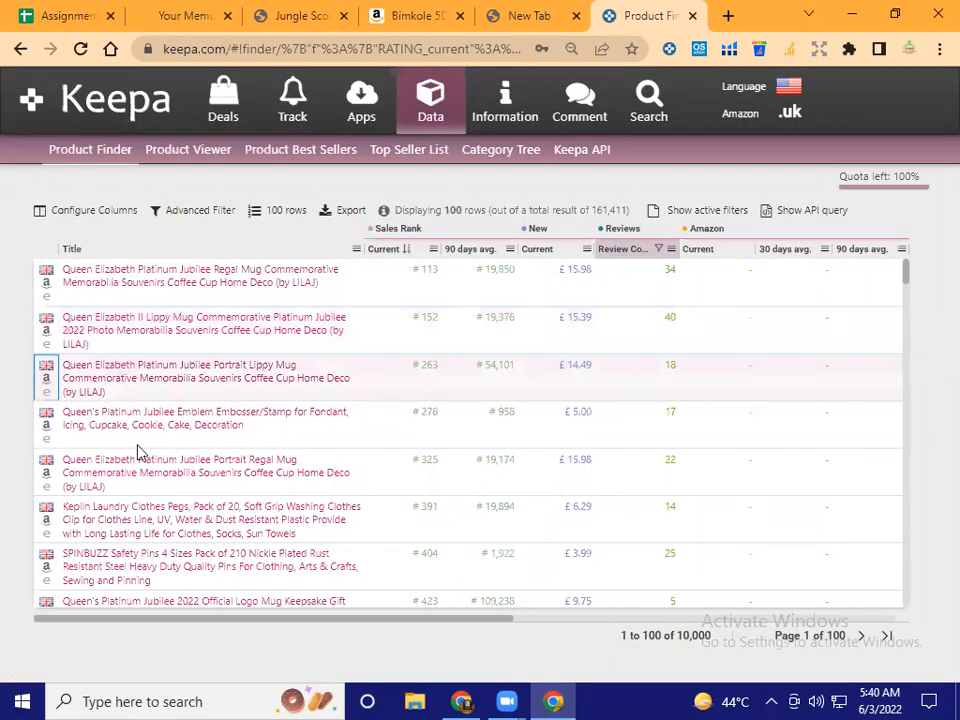
- Open the Amazon listing of the Coronation Robes souvenir fridge magnet and examine its price, ratings and sales data
scroll(50, 440, down, 3)
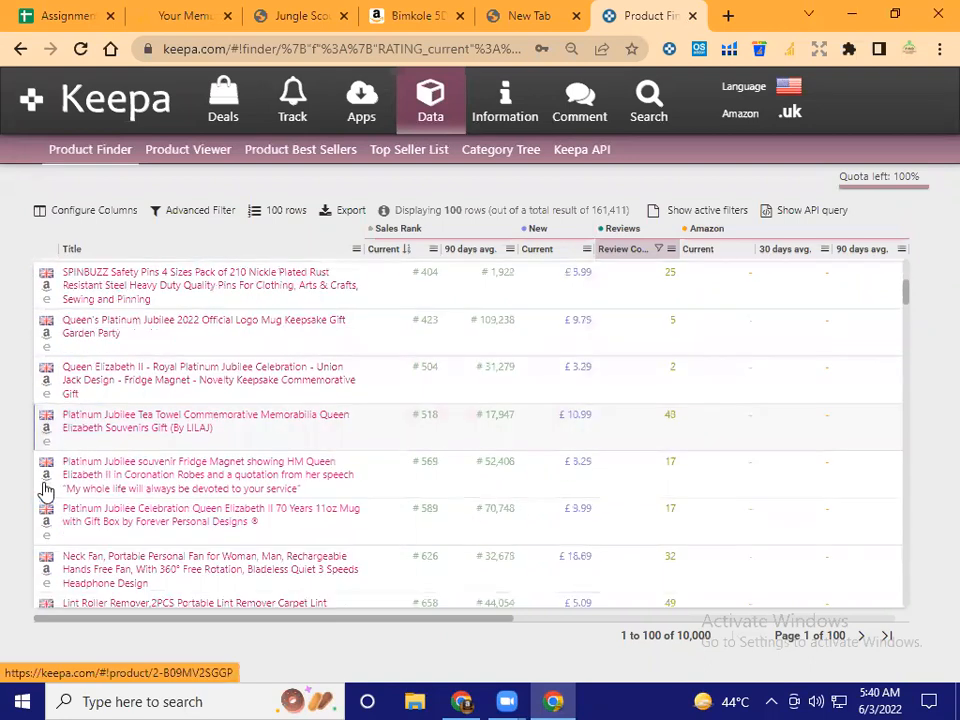
click(46, 475)
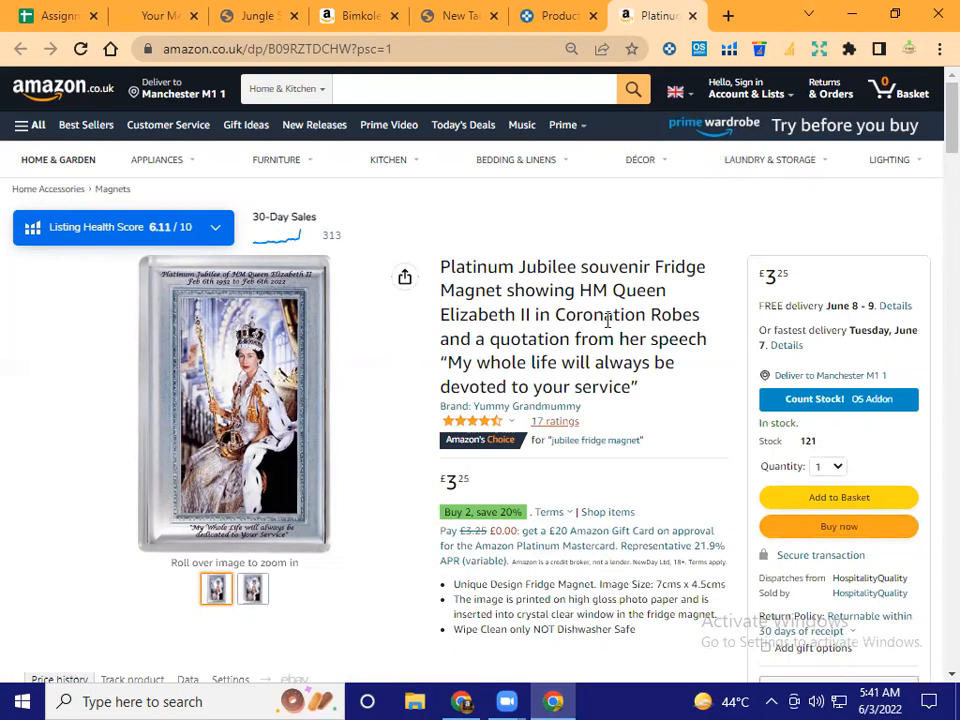
scroll(557, 362, down, 3)
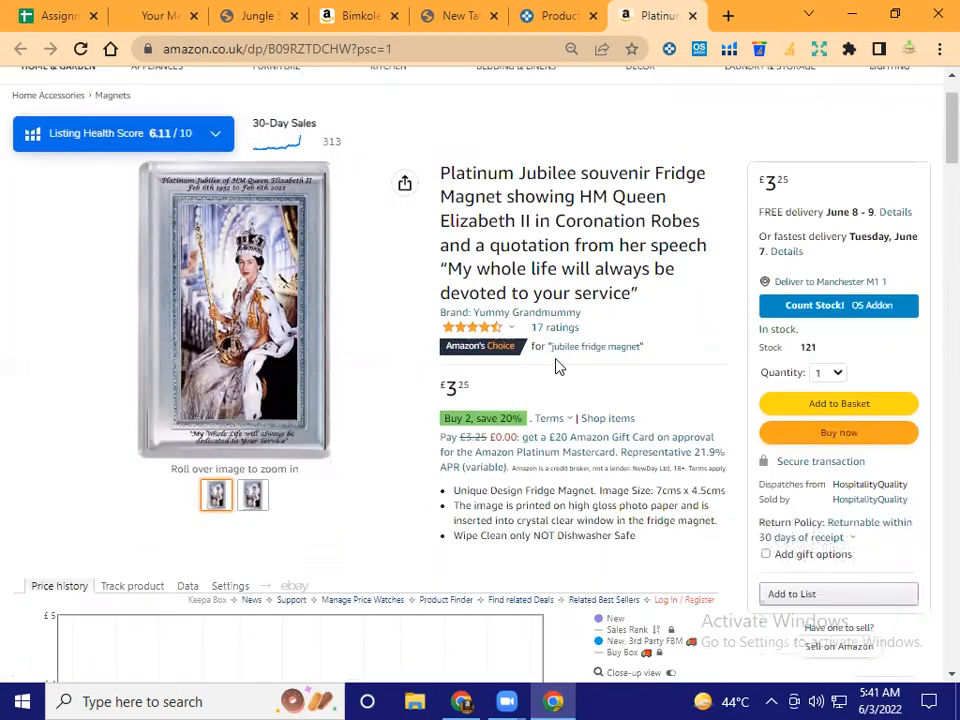
scroll(316, 305, up, 2)
scroll(615, 258, up, 1)
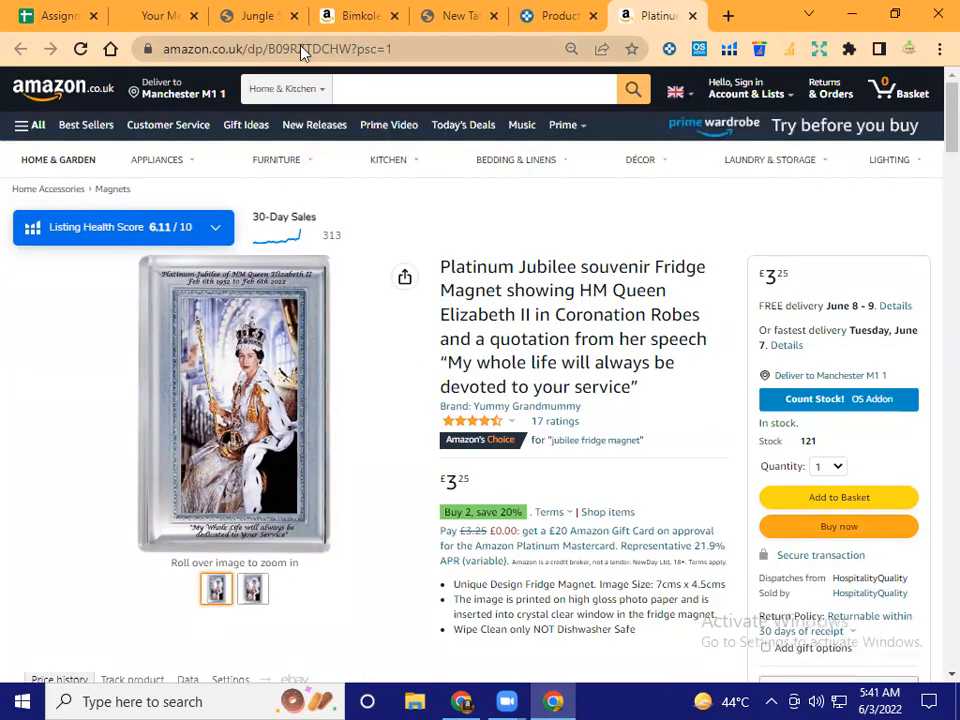
- Copy the fridge magnet's ASIN, B09RZTDCHW, from the listing's web address
click(342, 48)
double_click(360, 48)
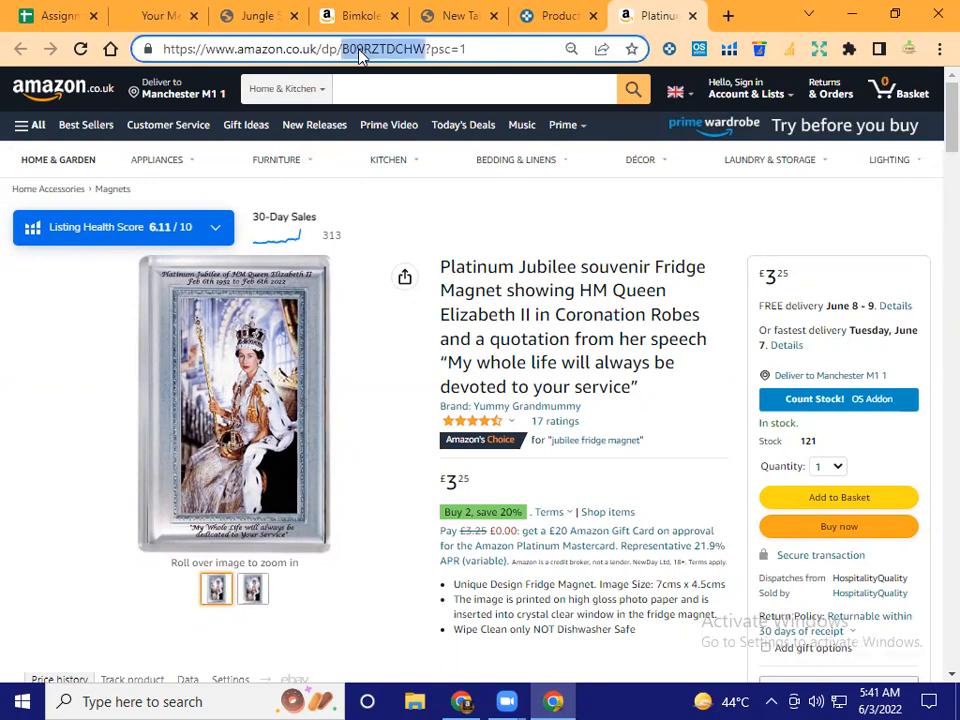
right_click(361, 48)
click(425, 188)
- Switch to the buyAMZtools member portal, open Helium10 Access and log in with the saved credentials
click(170, 12)
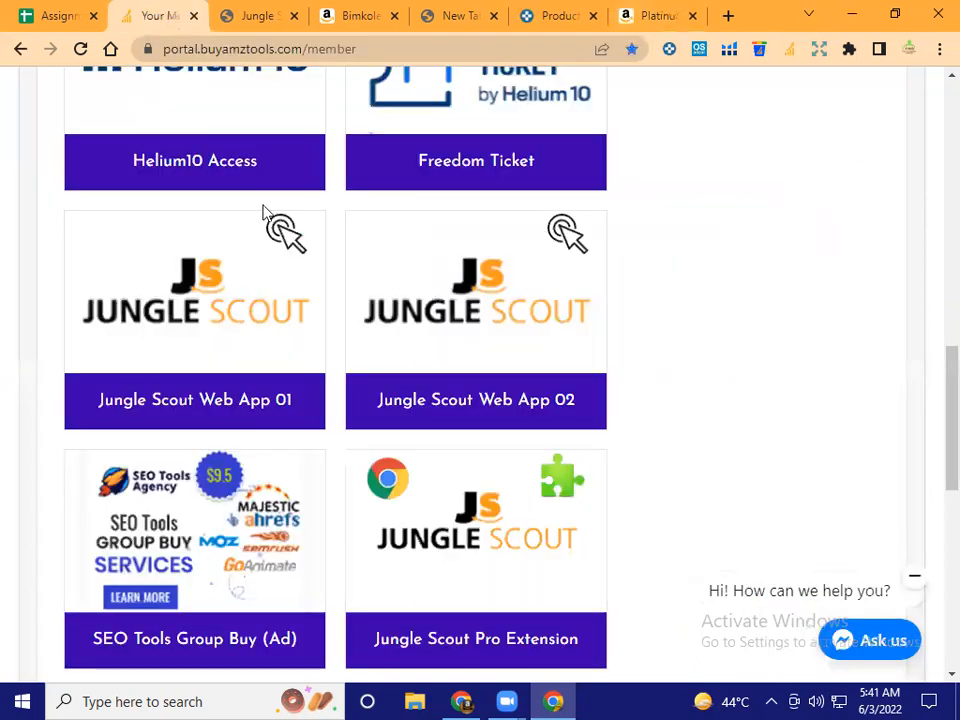
scroll(263, 296, up, 2)
scroll(270, 456, up, 3)
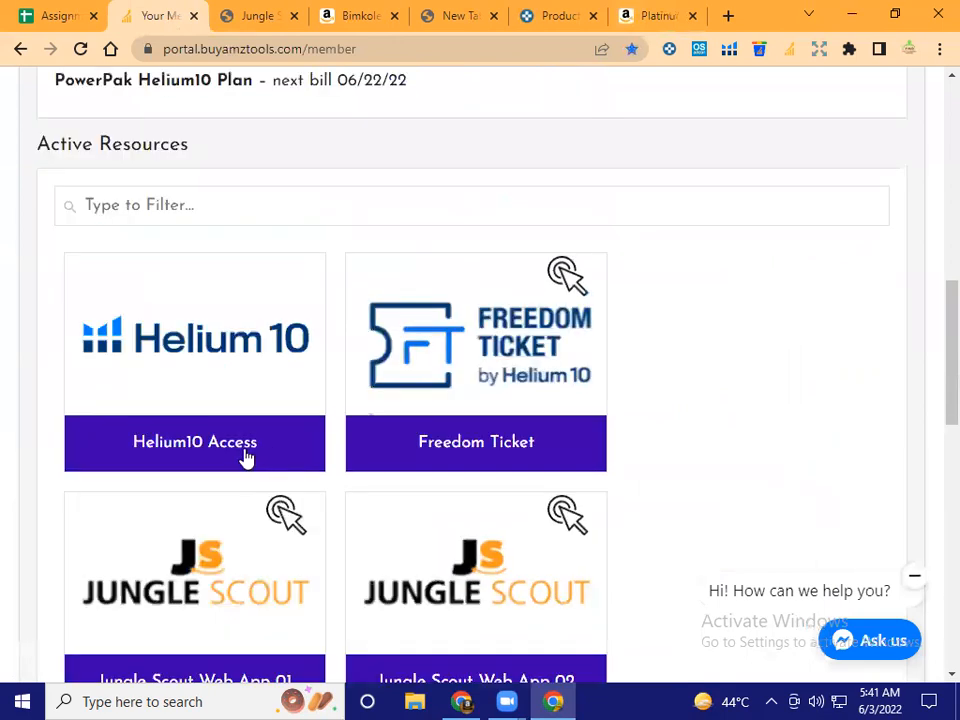
click(248, 457)
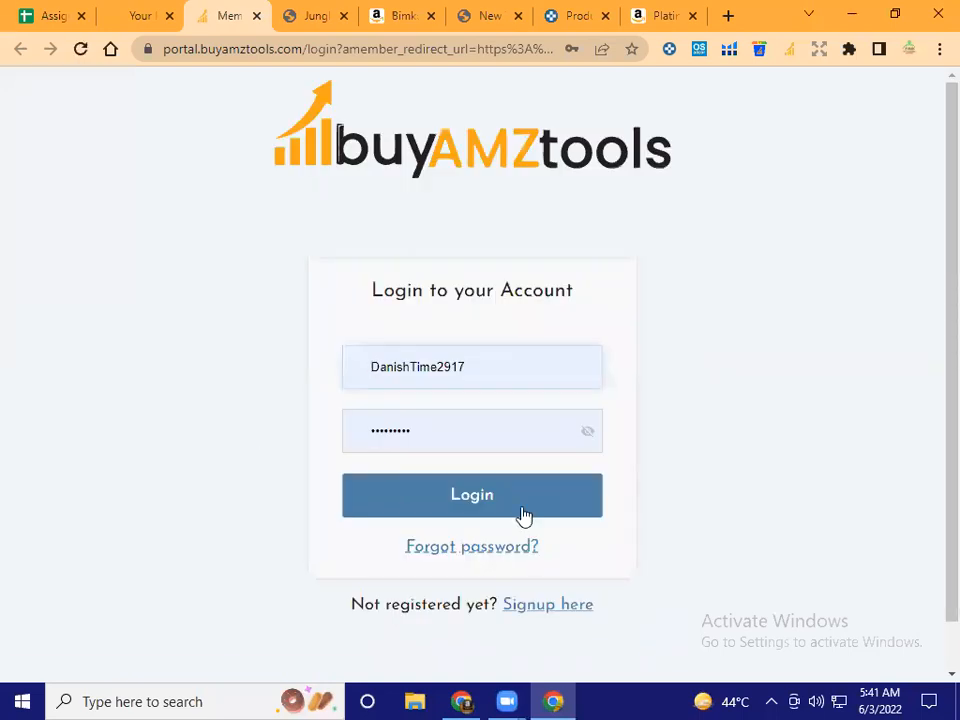
click(524, 515)
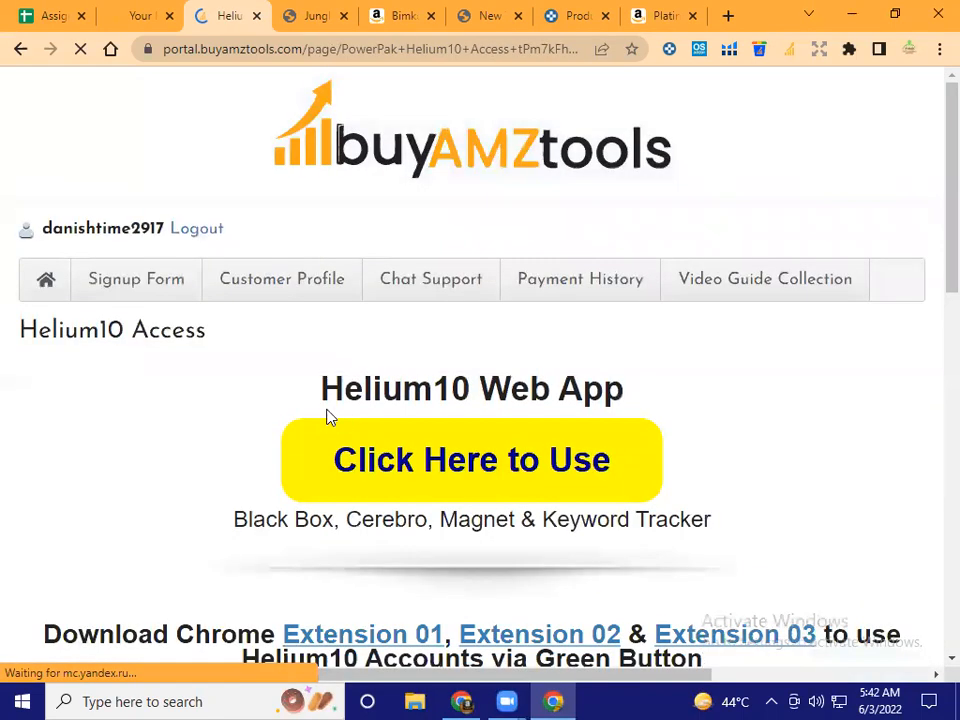
- Launch Helium10 in a new page from the Helium10 Access page
scroll(325, 430, down, 2)
scroll(336, 478, down, 1)
click(336, 478)
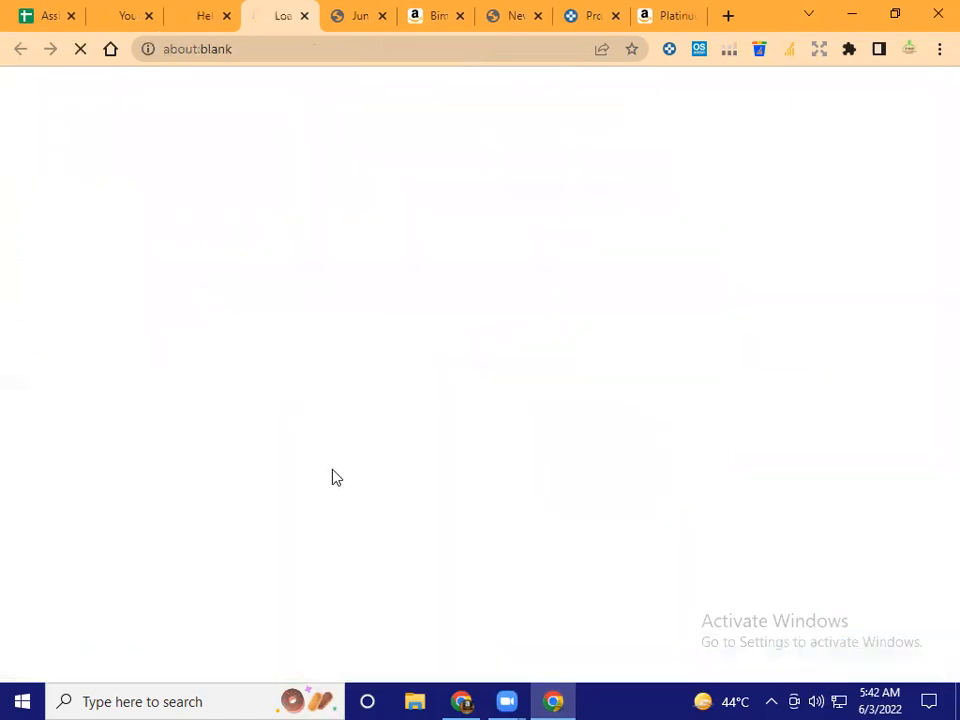